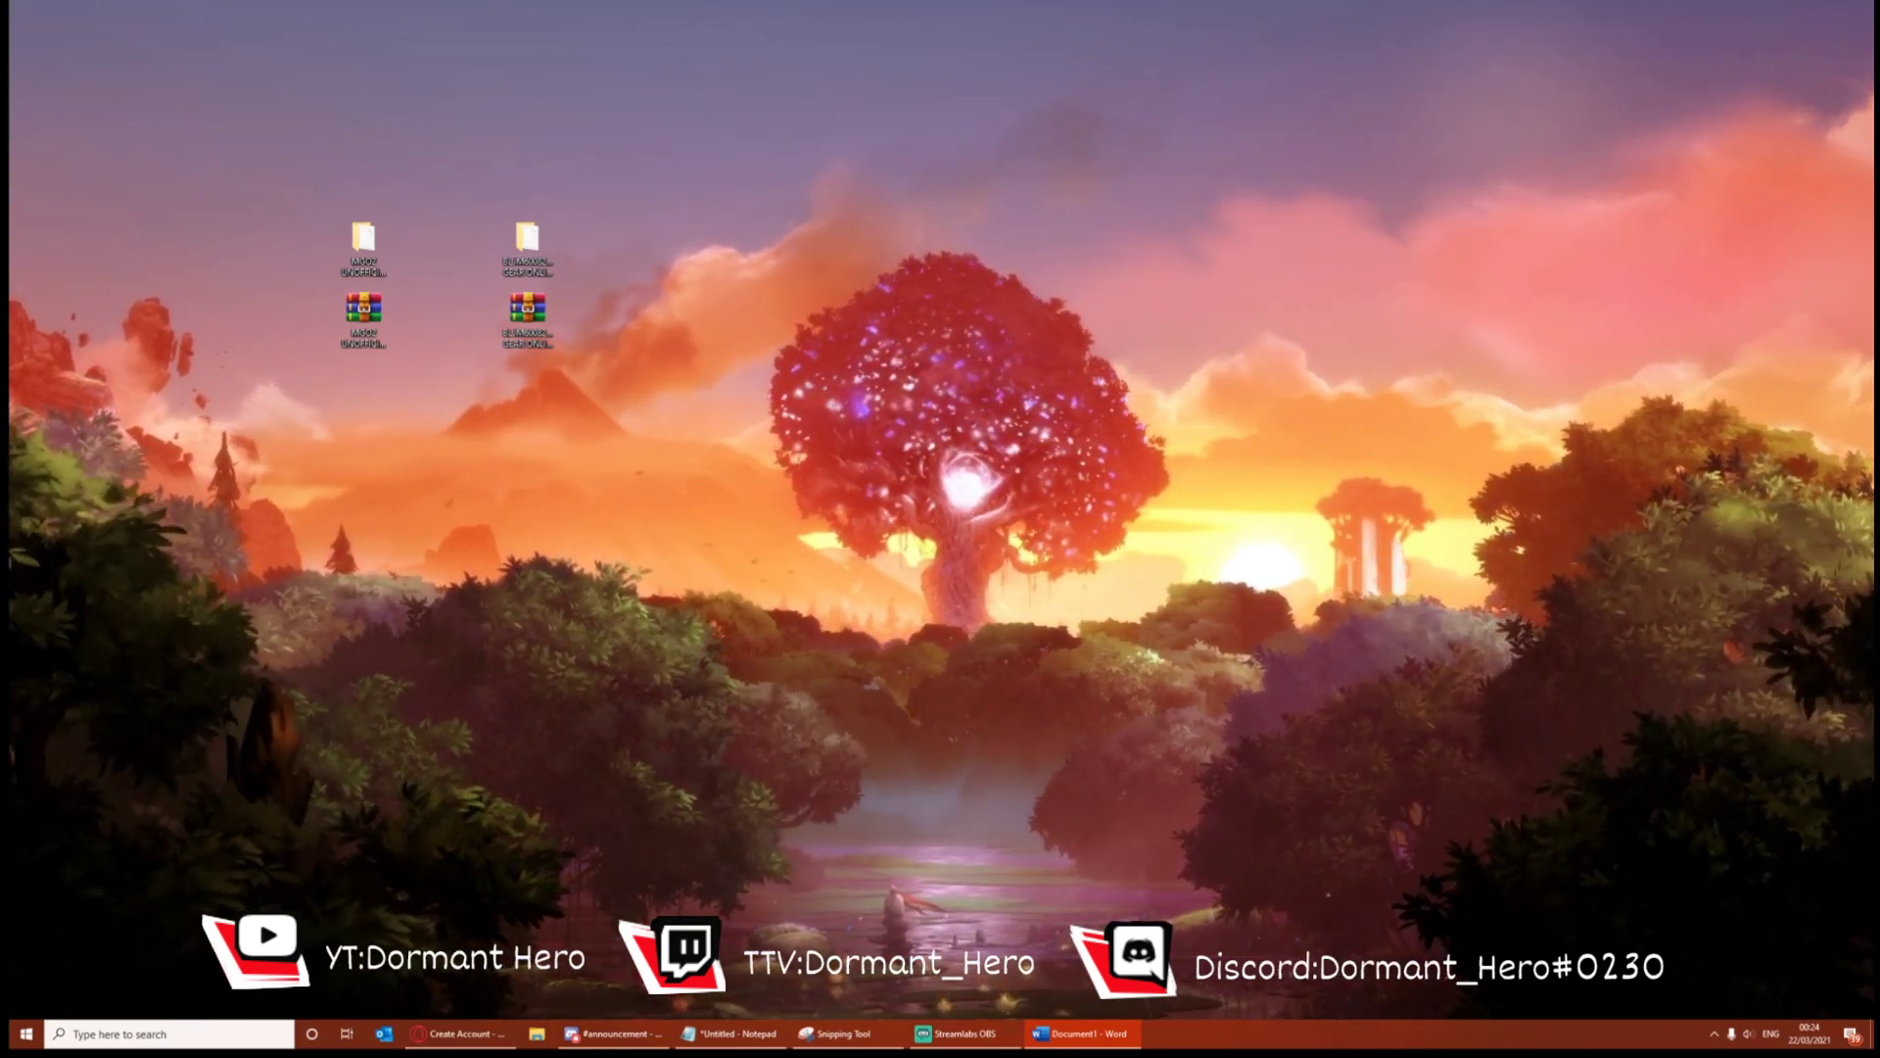
- View the Metal Gear Online account registration form in the browser, including its Username field, and return to the desktop
click(501, 1045)
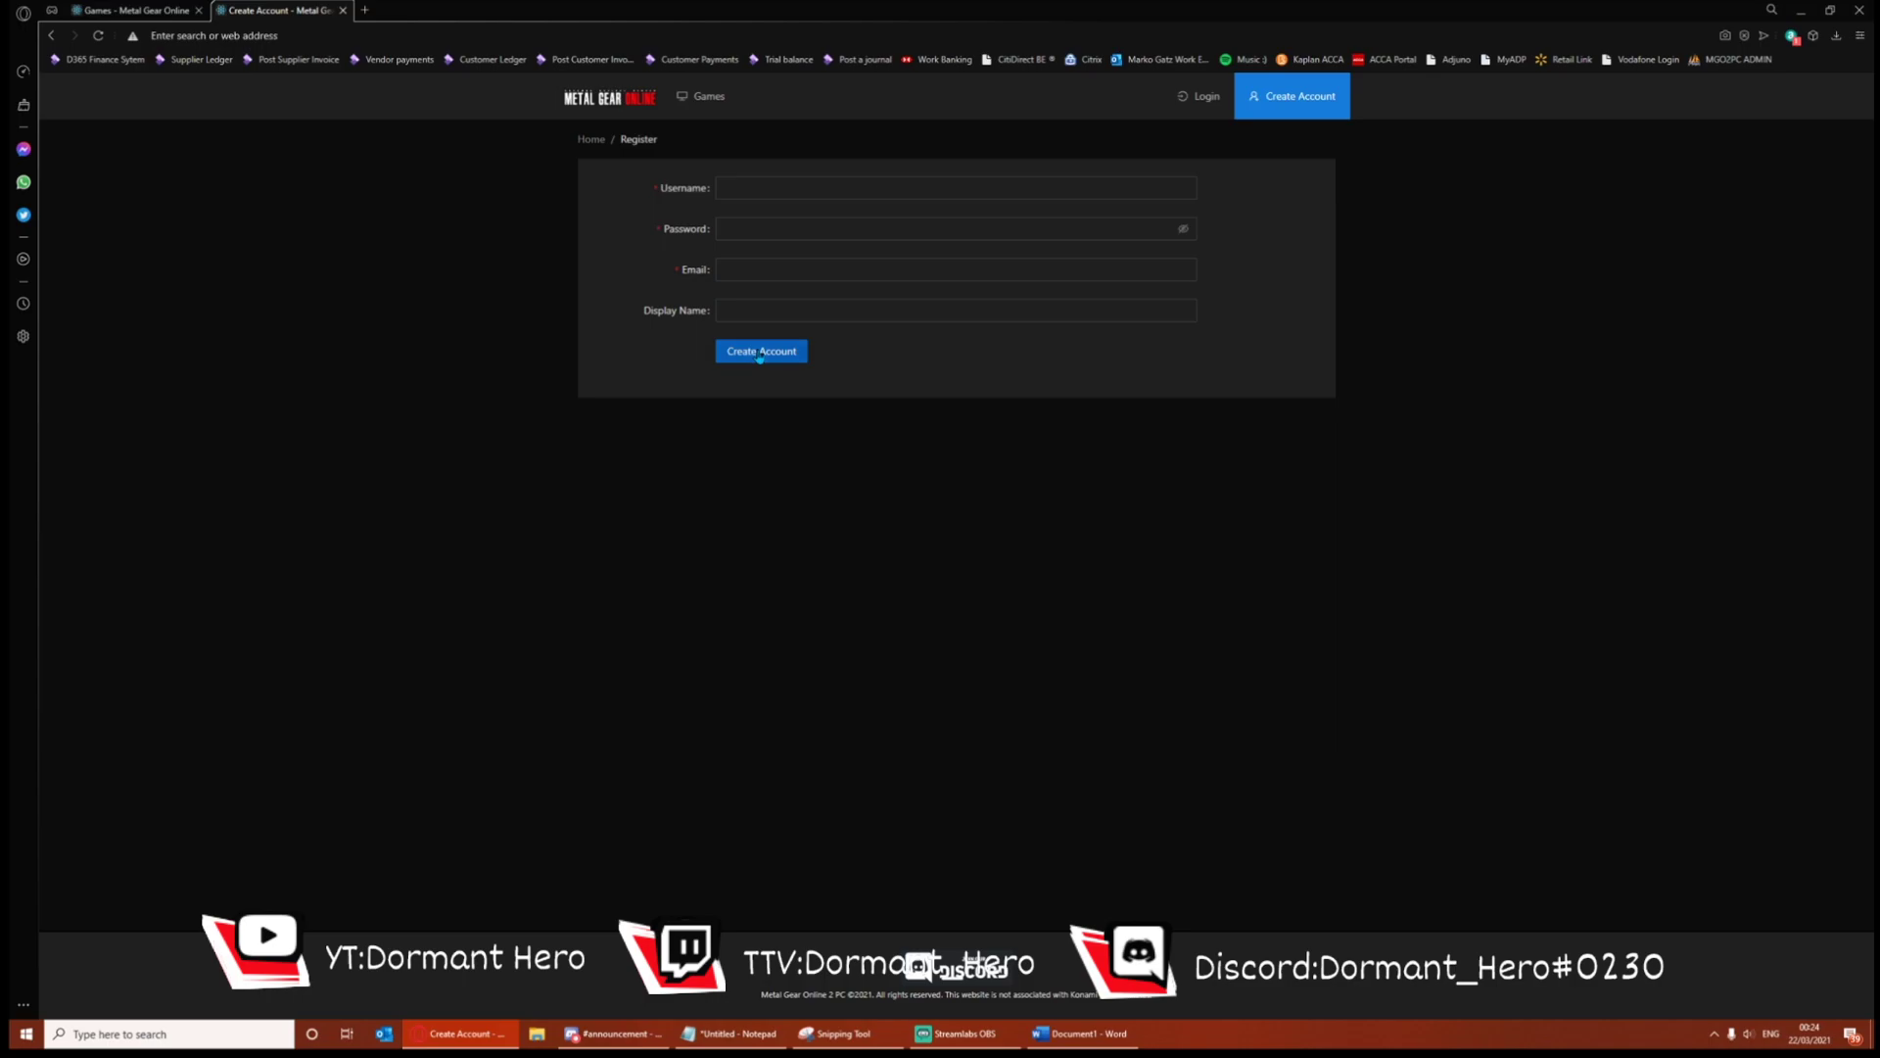
click(744, 184)
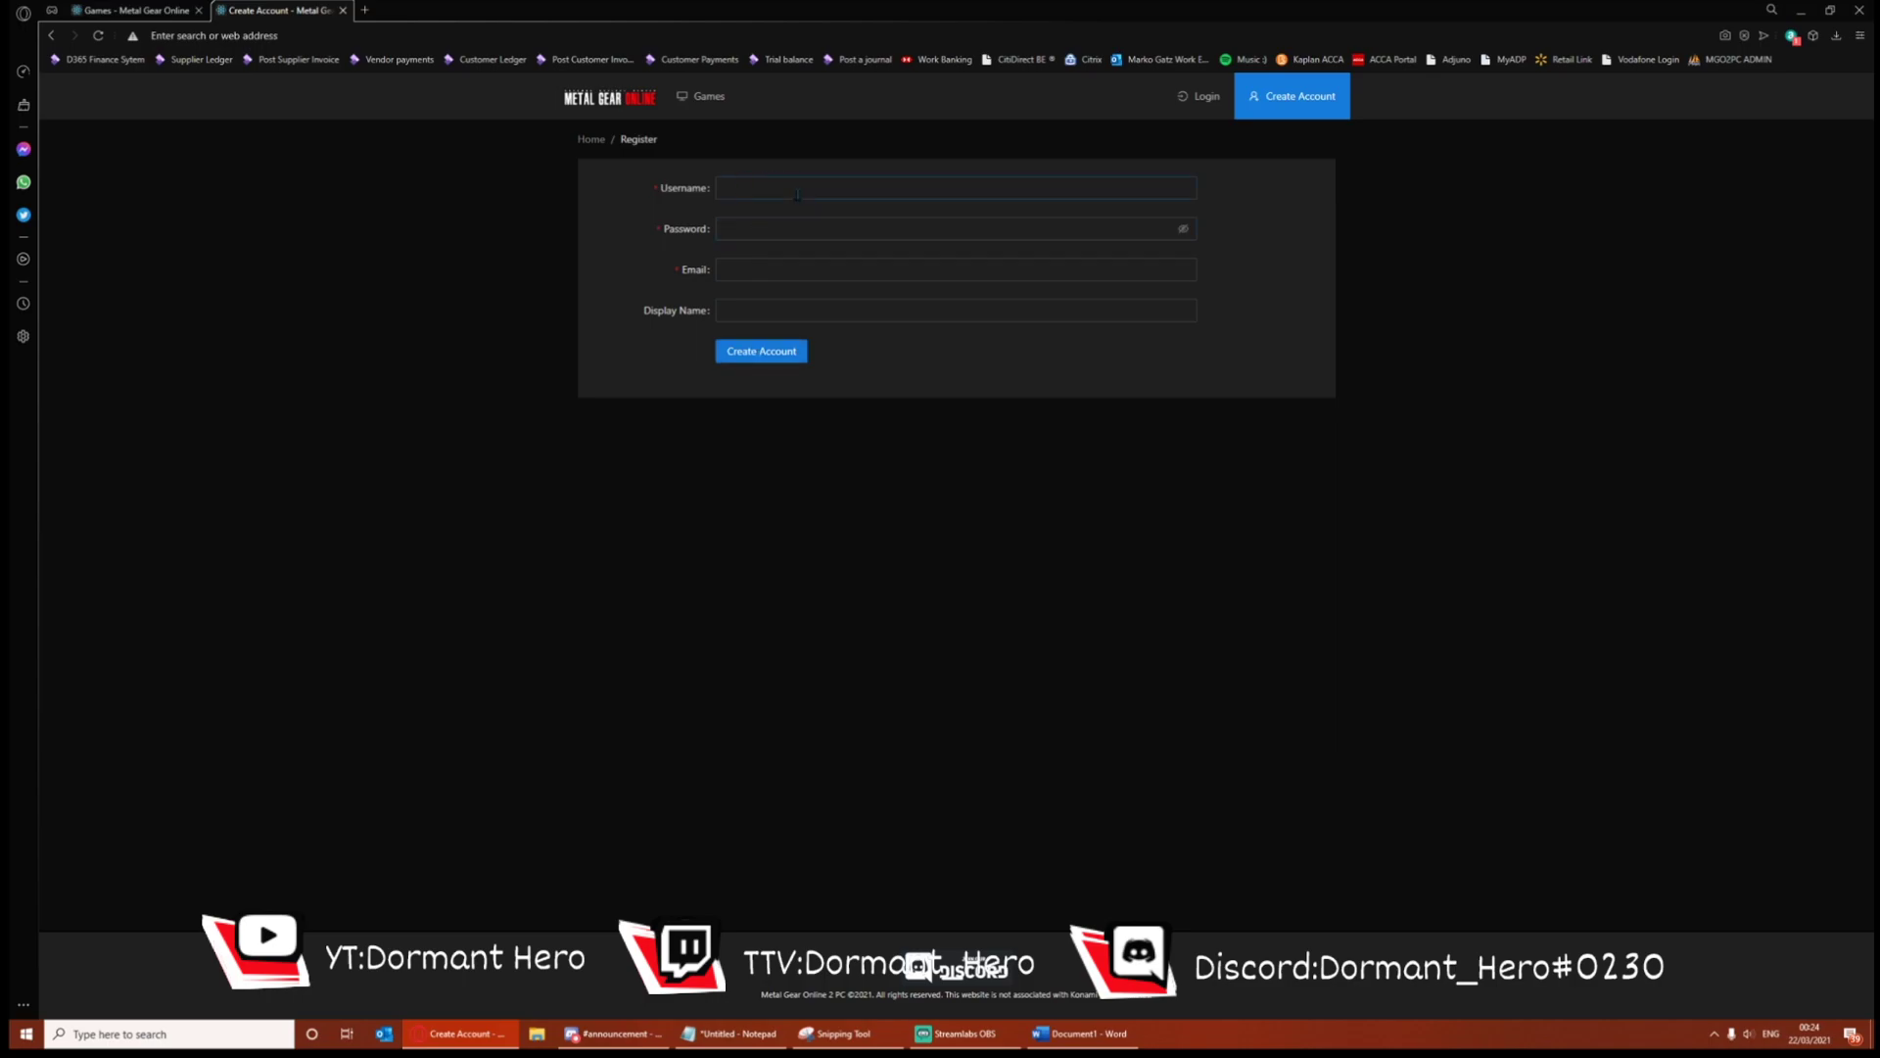
click(1799, 11)
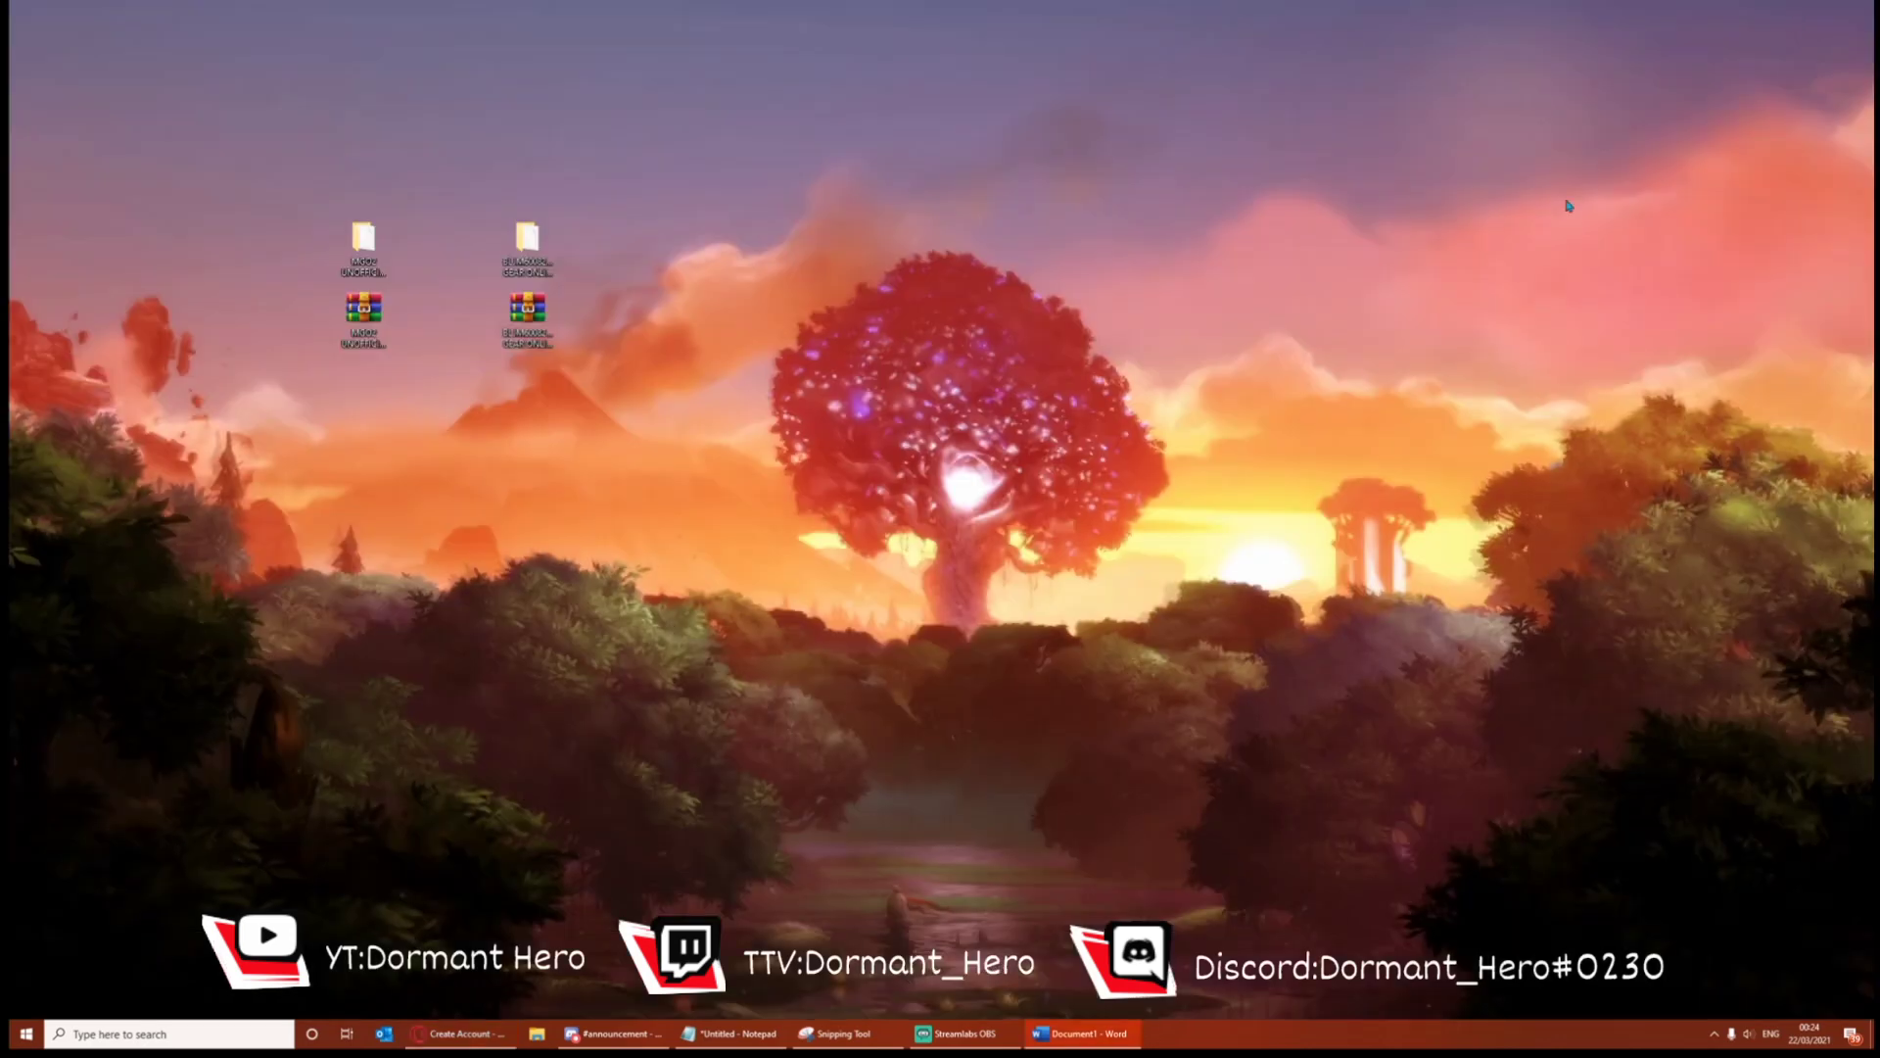
- Examine the two game archives on the desktop, their WinRAR extraction options and the matching extracted folders
click(372, 315)
click(519, 323)
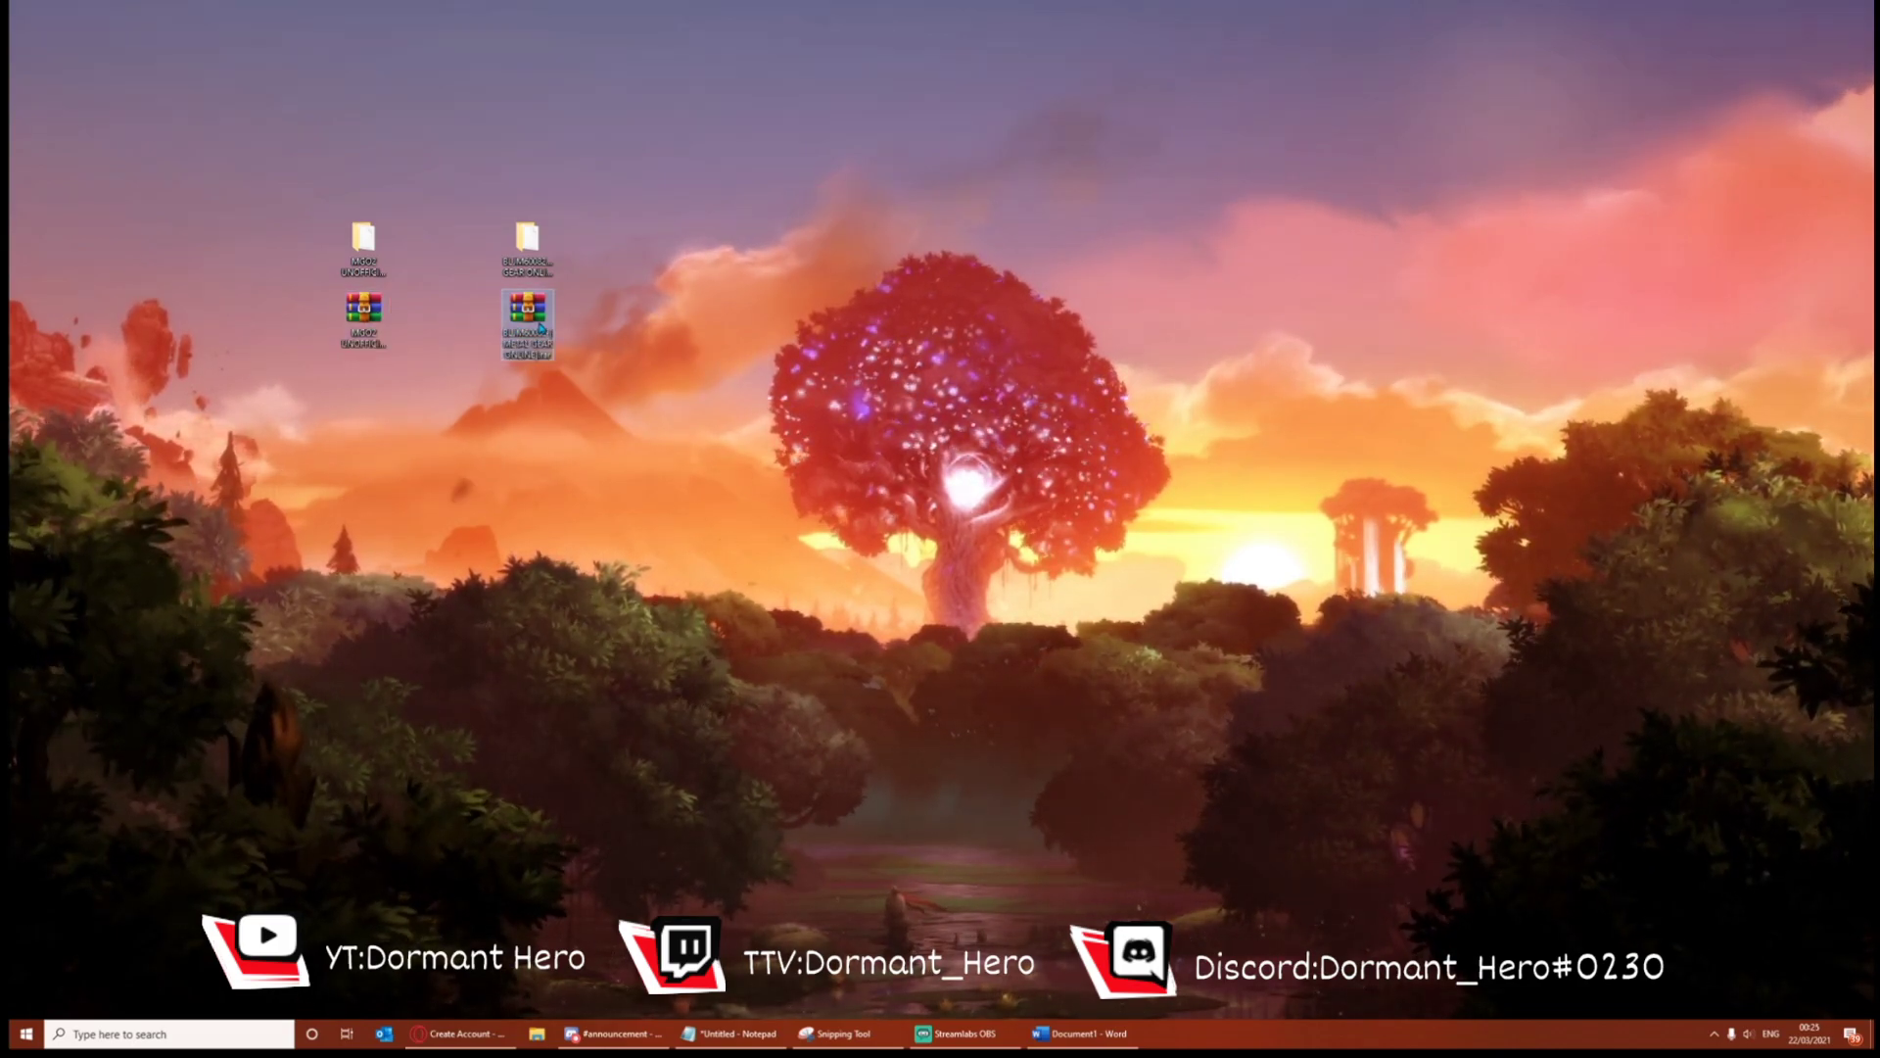
click(365, 313)
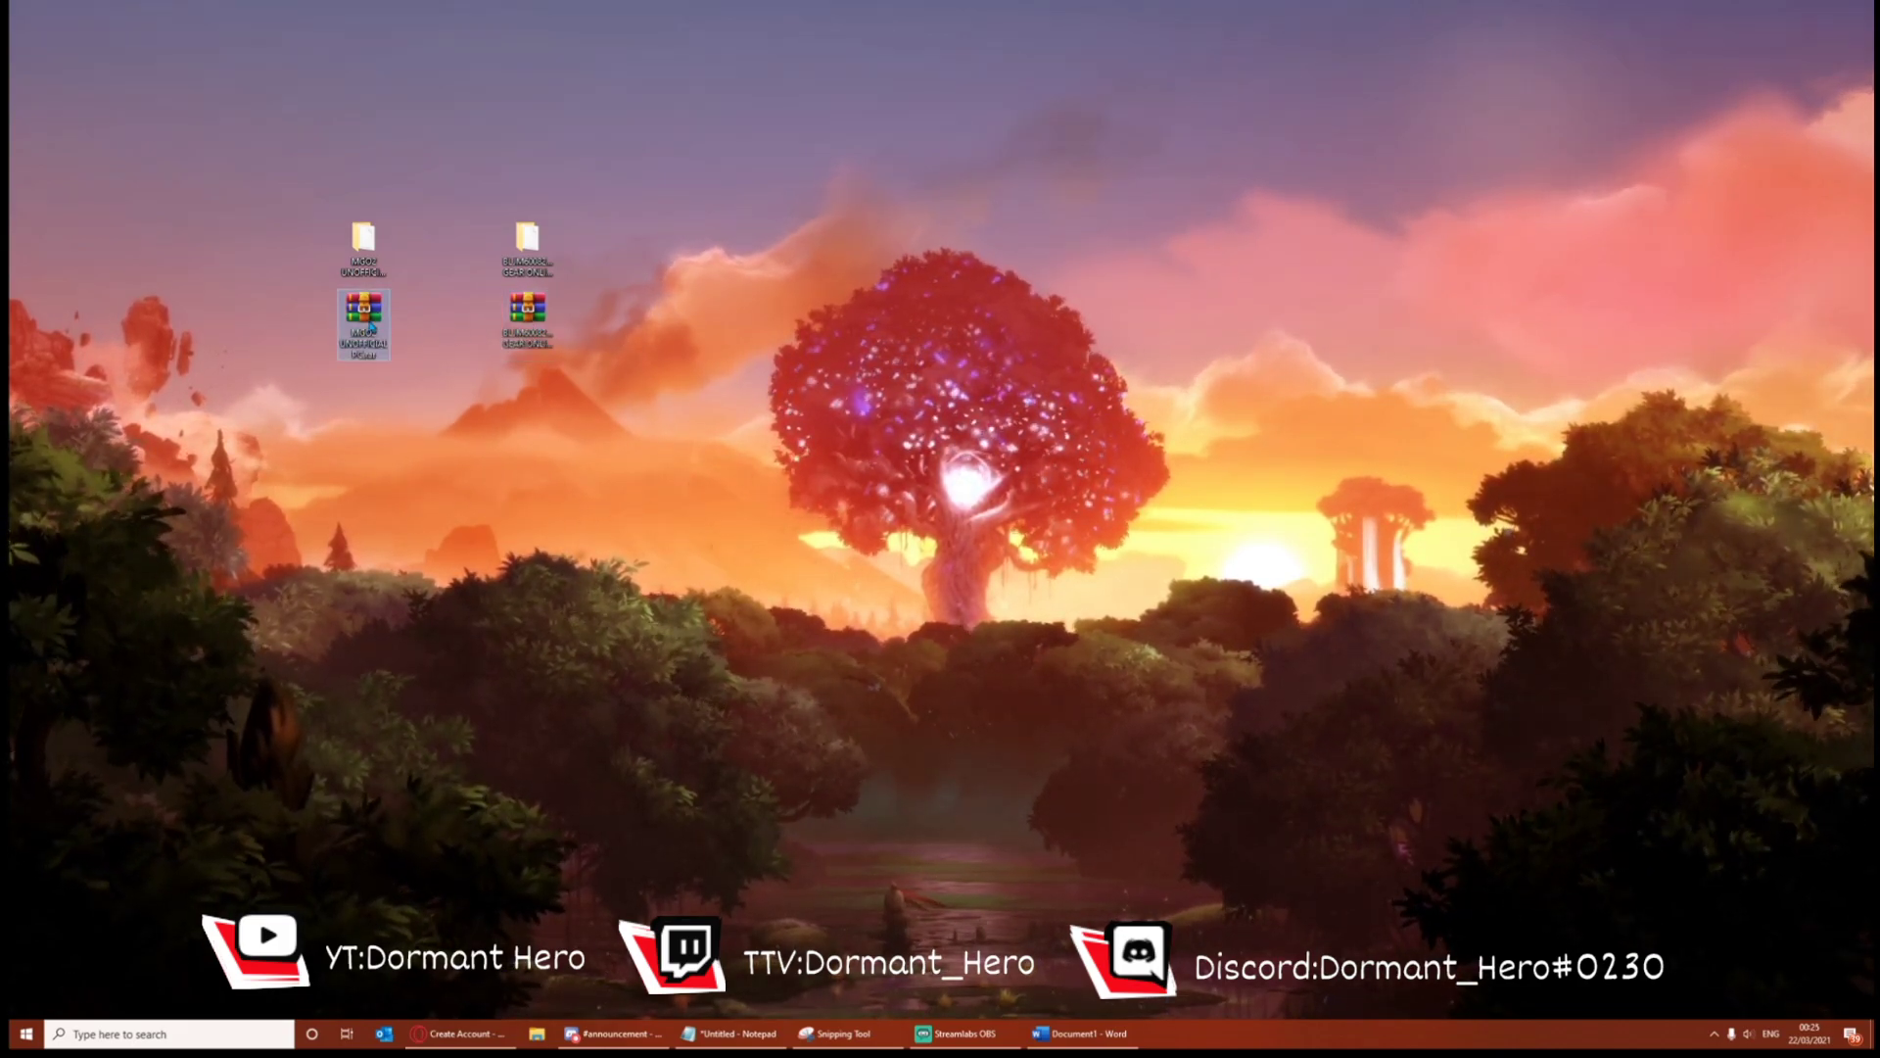
right_click(365, 313)
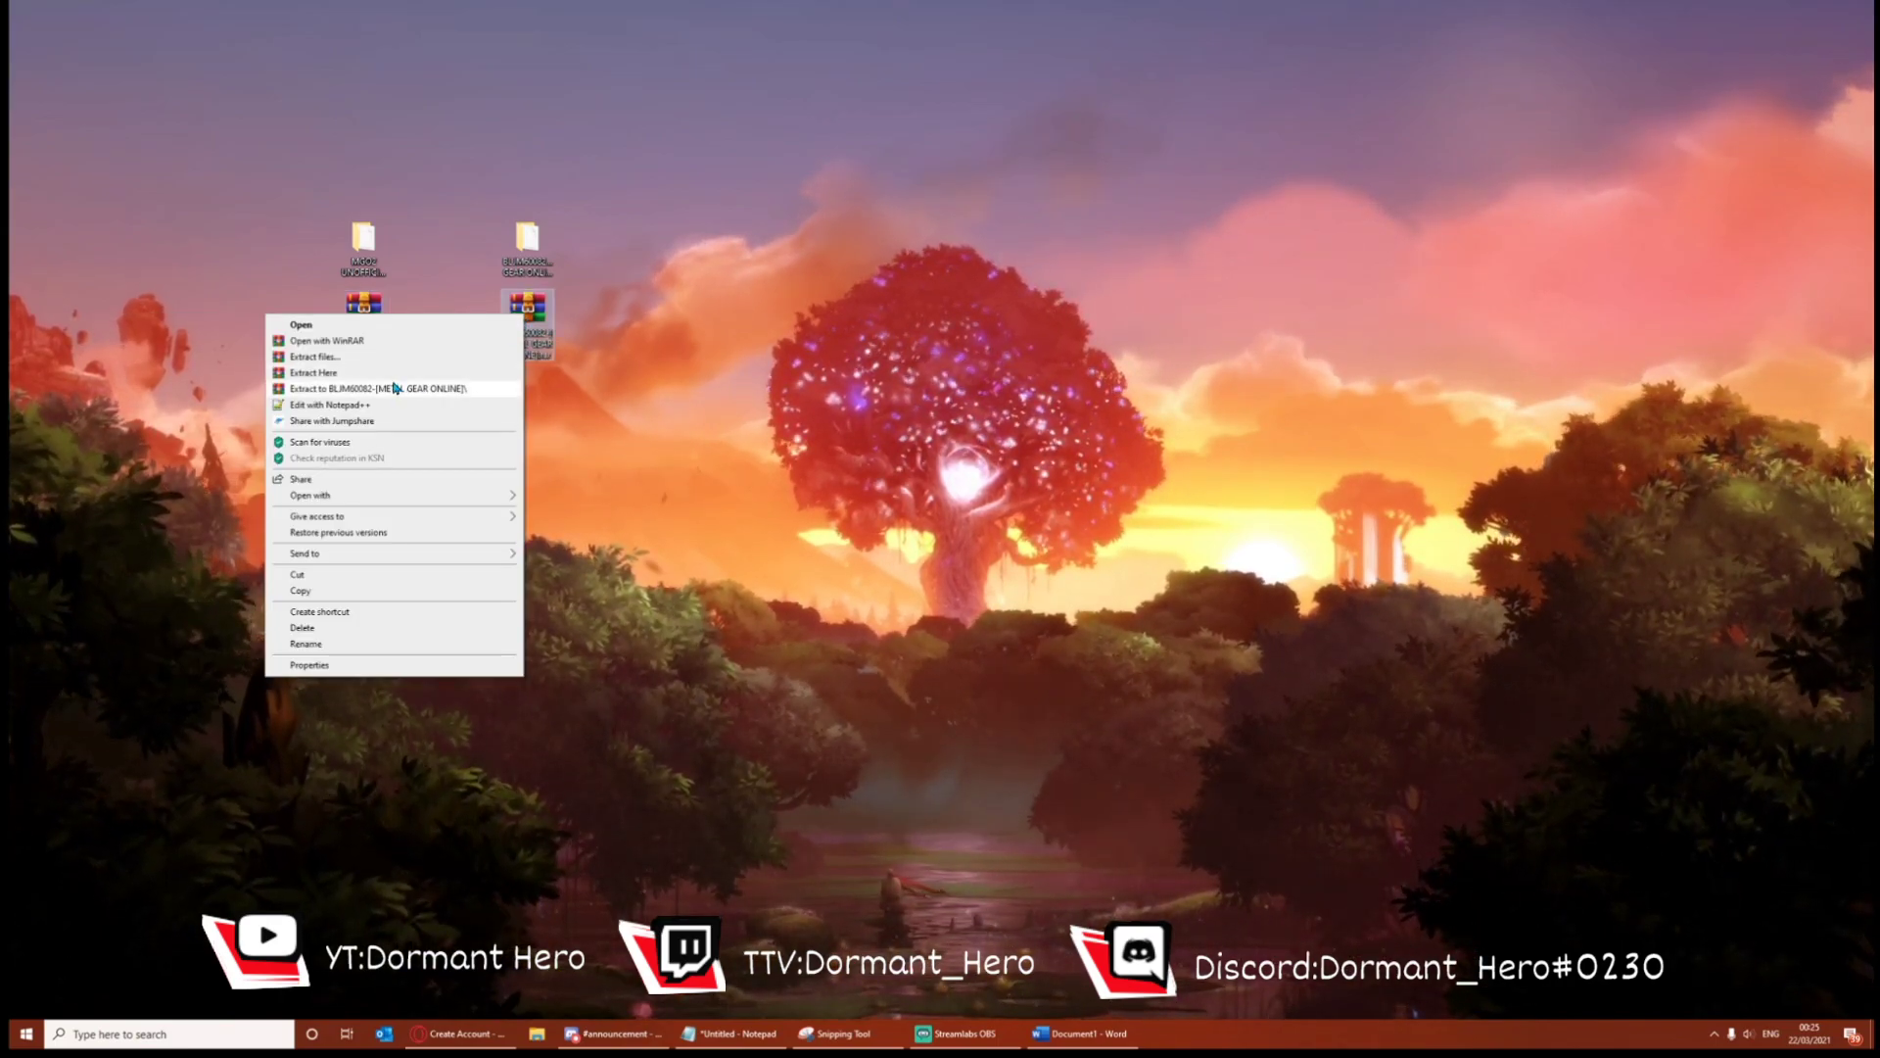
click(527, 315)
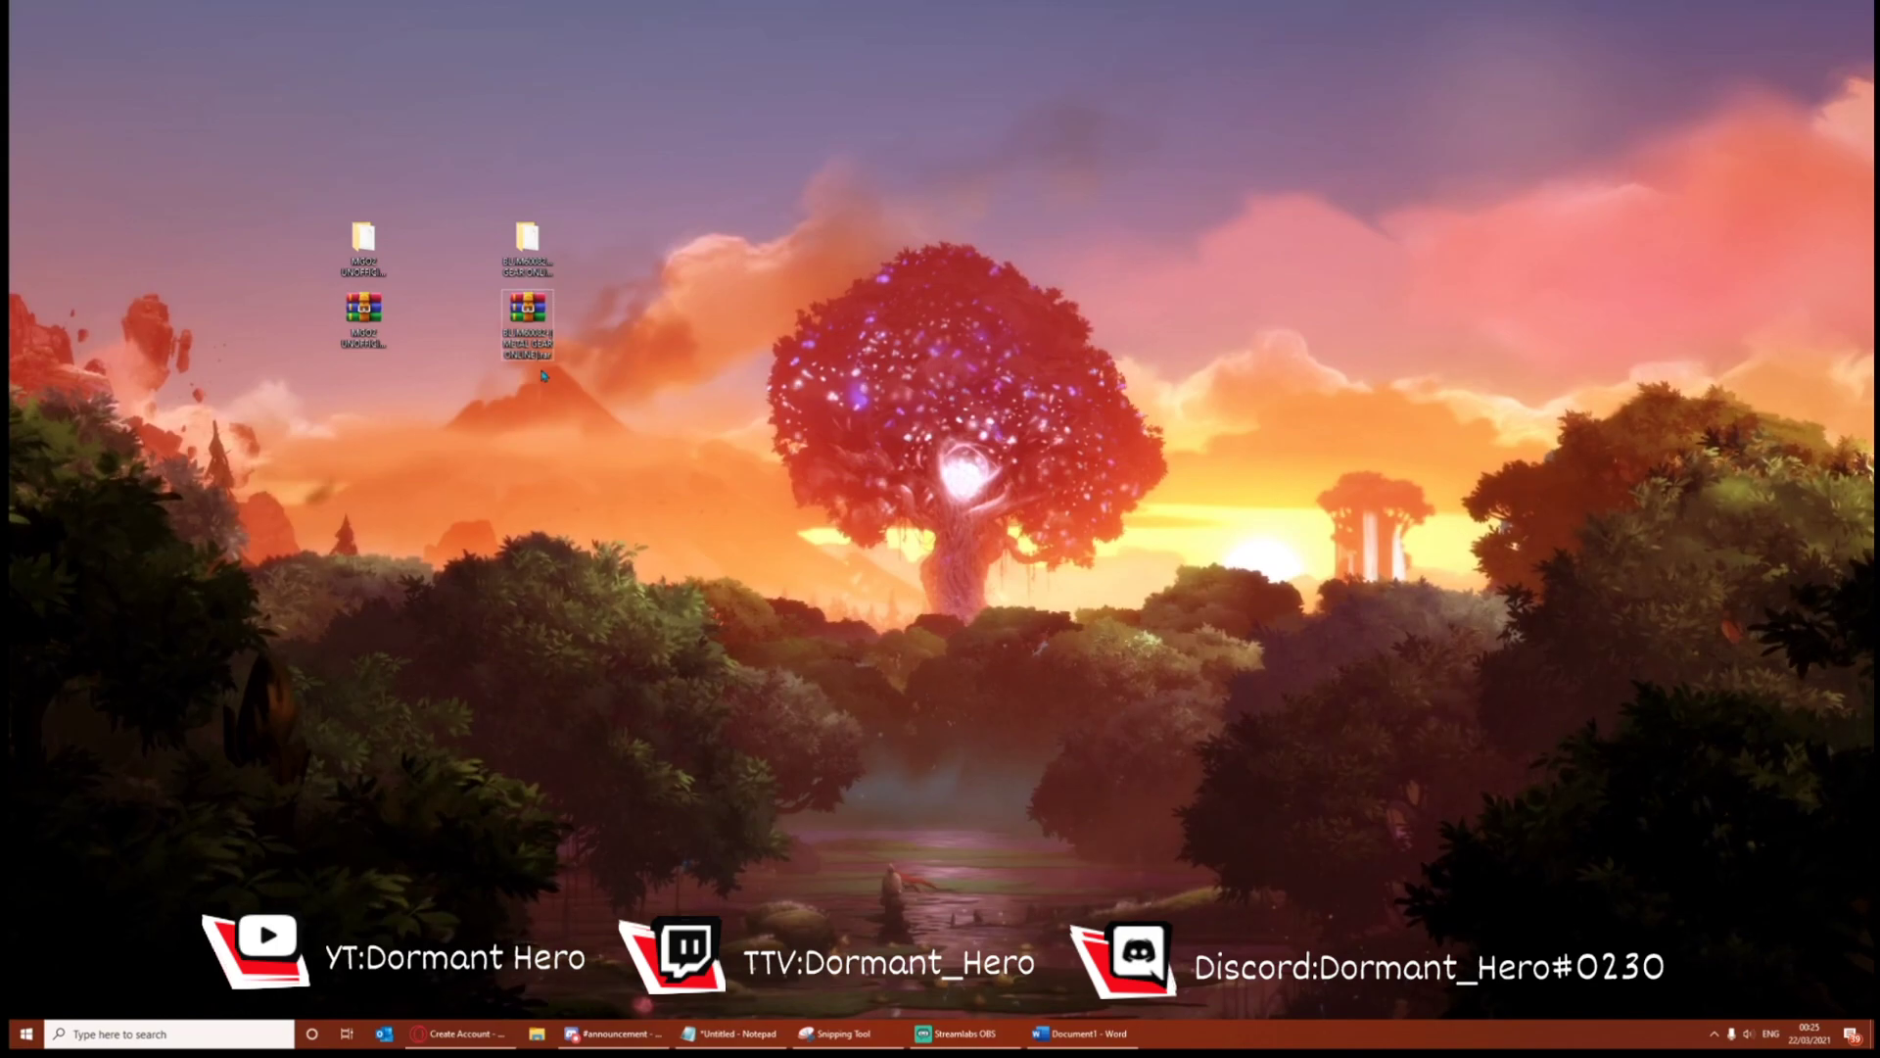
click(362, 247)
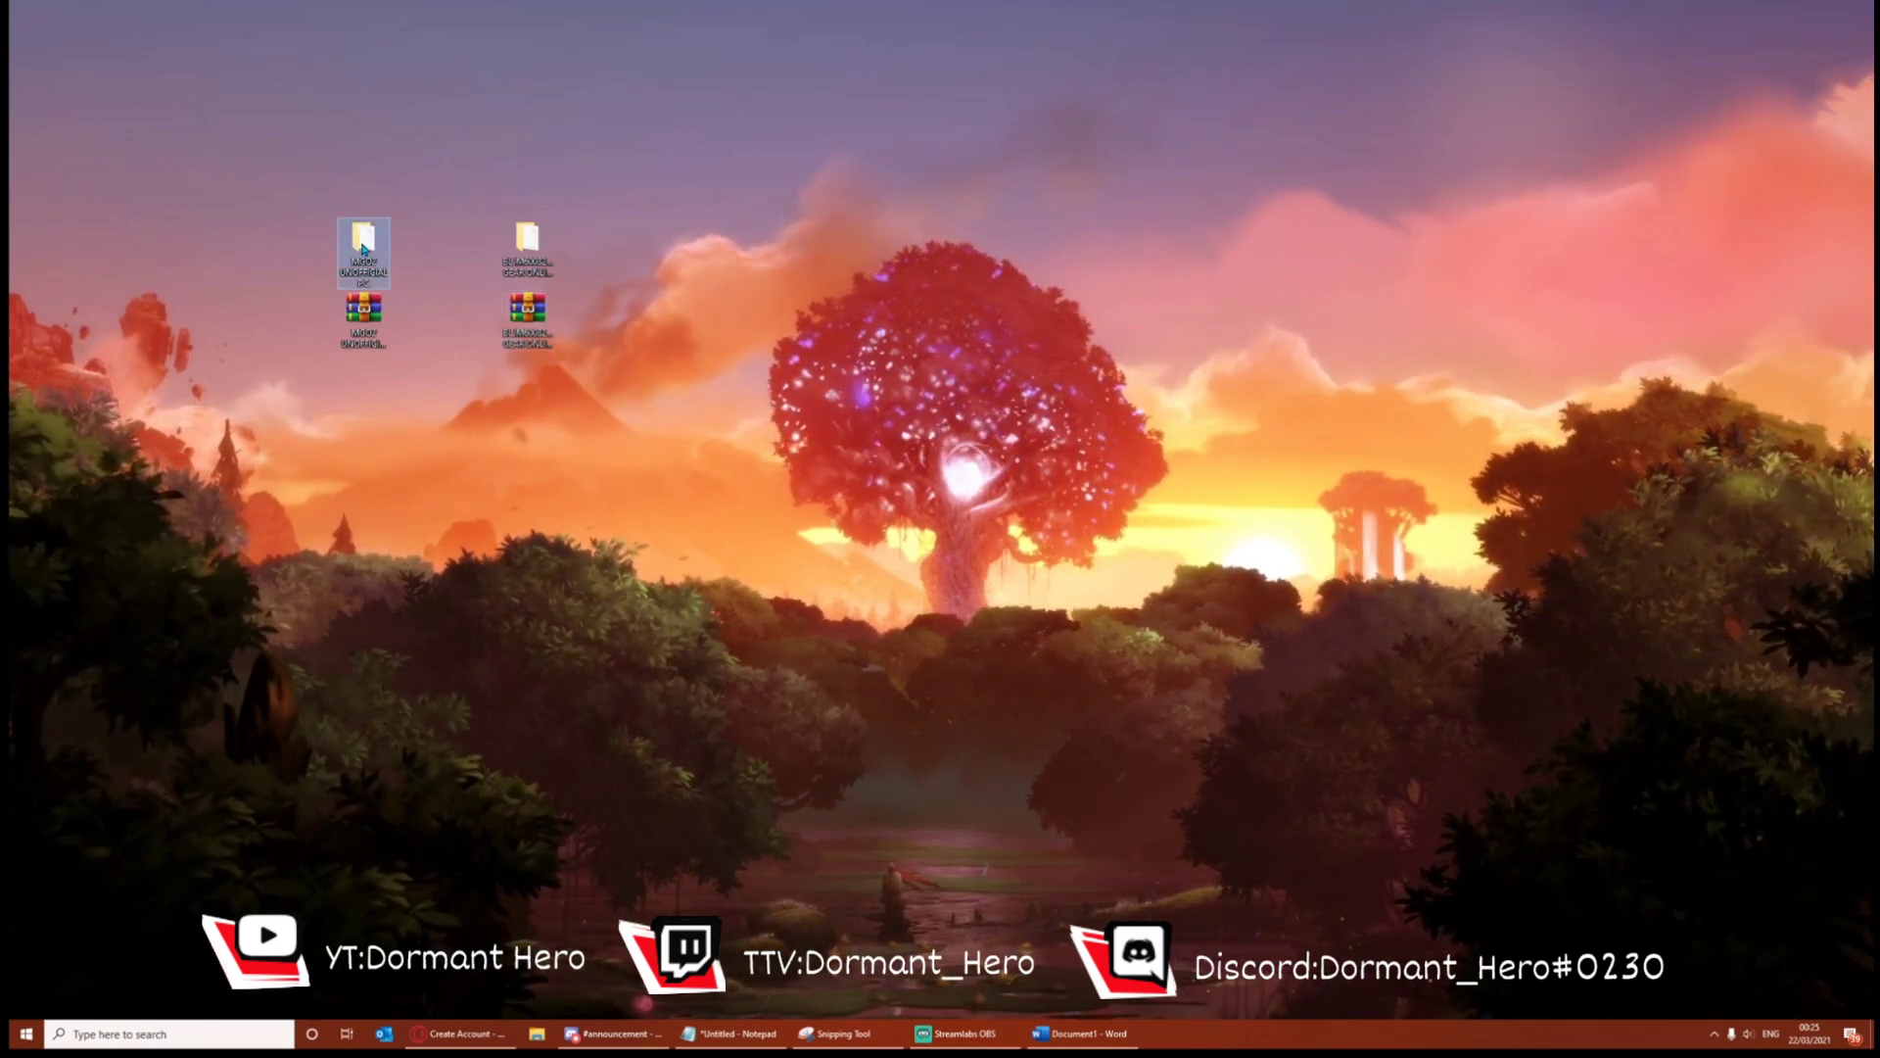
click(519, 247)
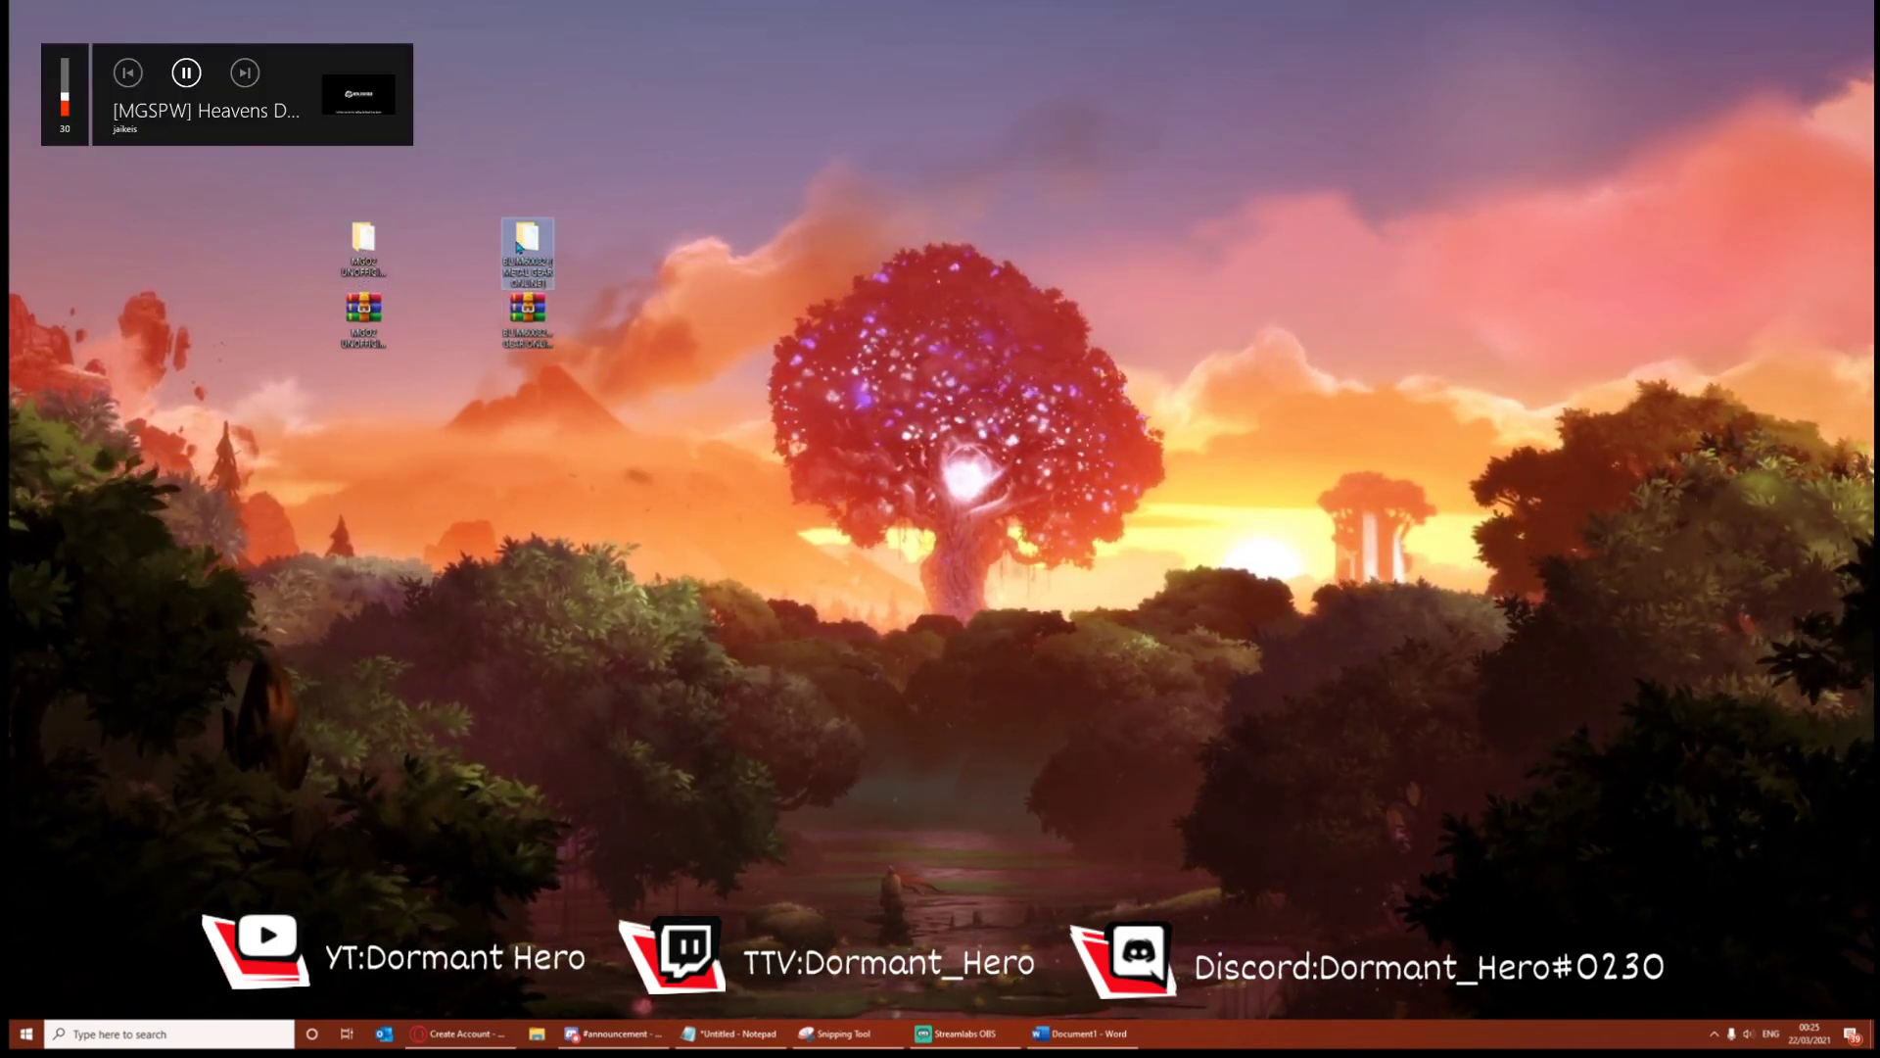
click(527, 318)
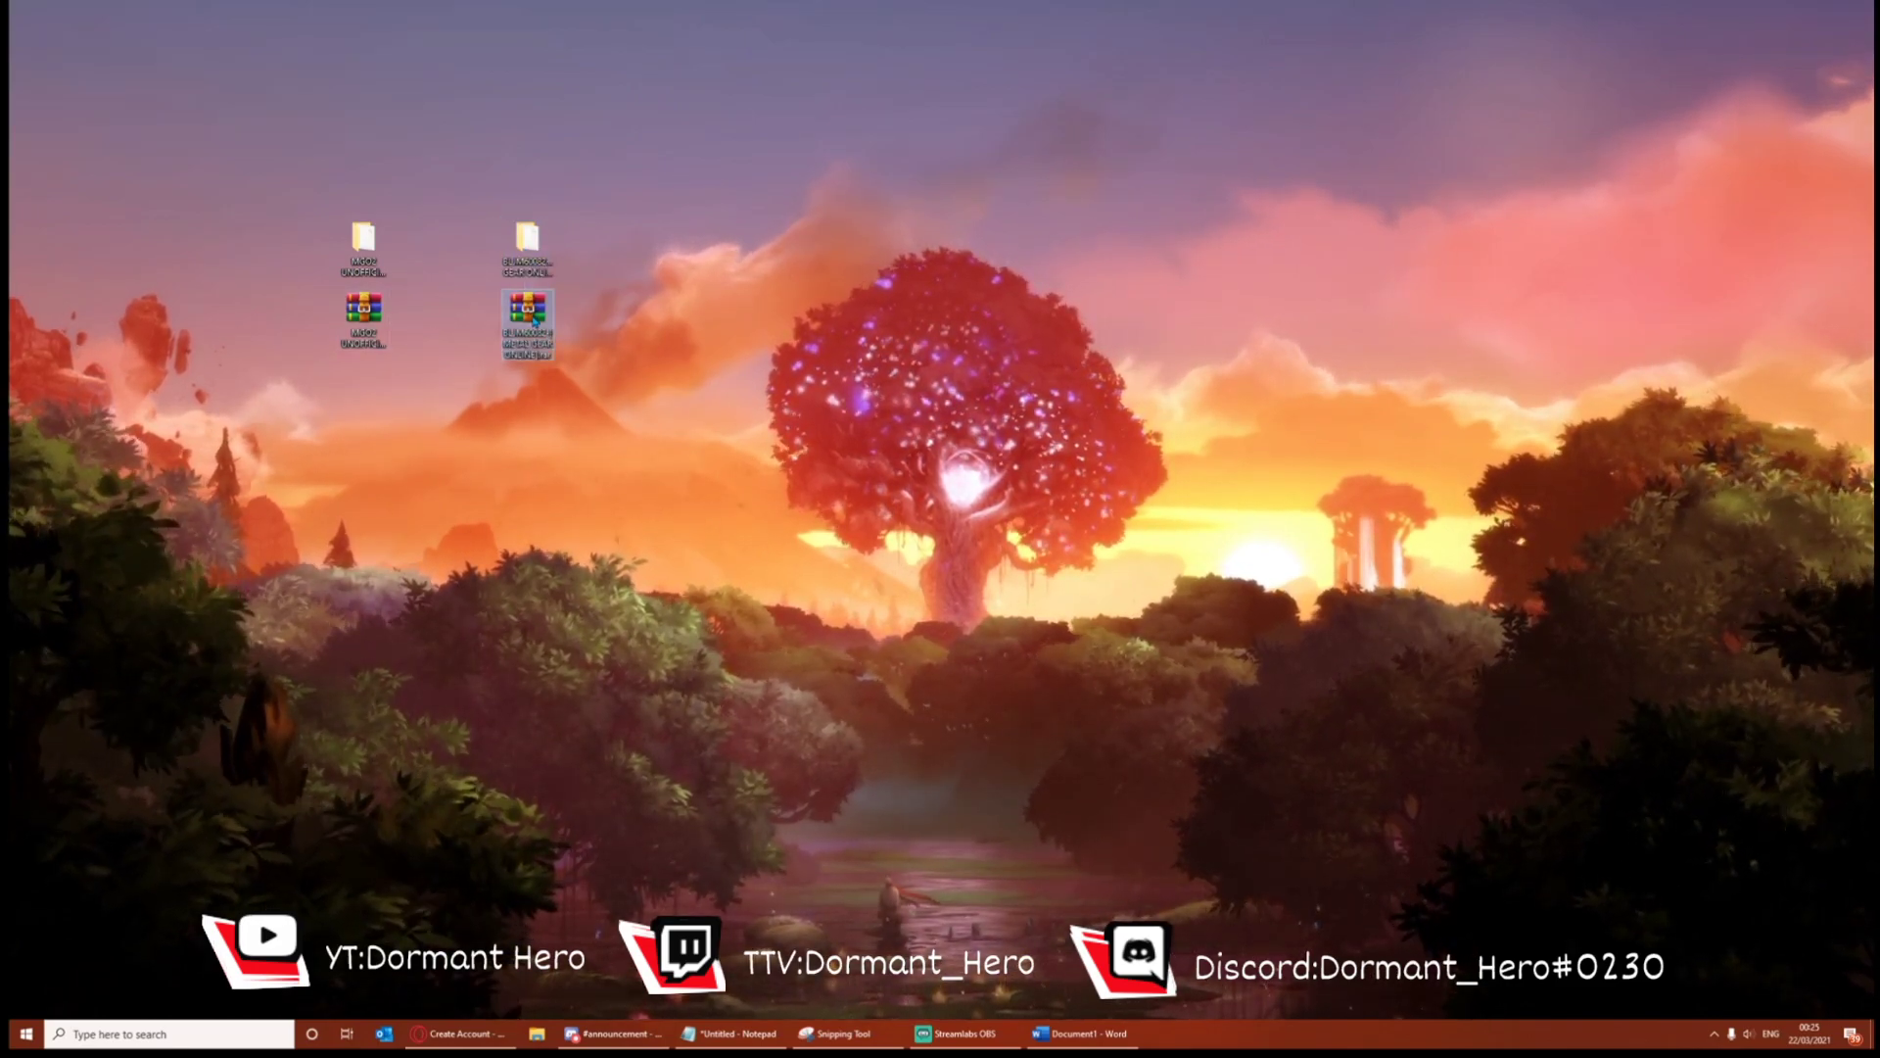
- Move the extracted BLJM60082-[METAL GEAR ONLINE] folder into the MGO2 UNOFFICIAL PC folder and open that folder to check its contents
click(527, 244)
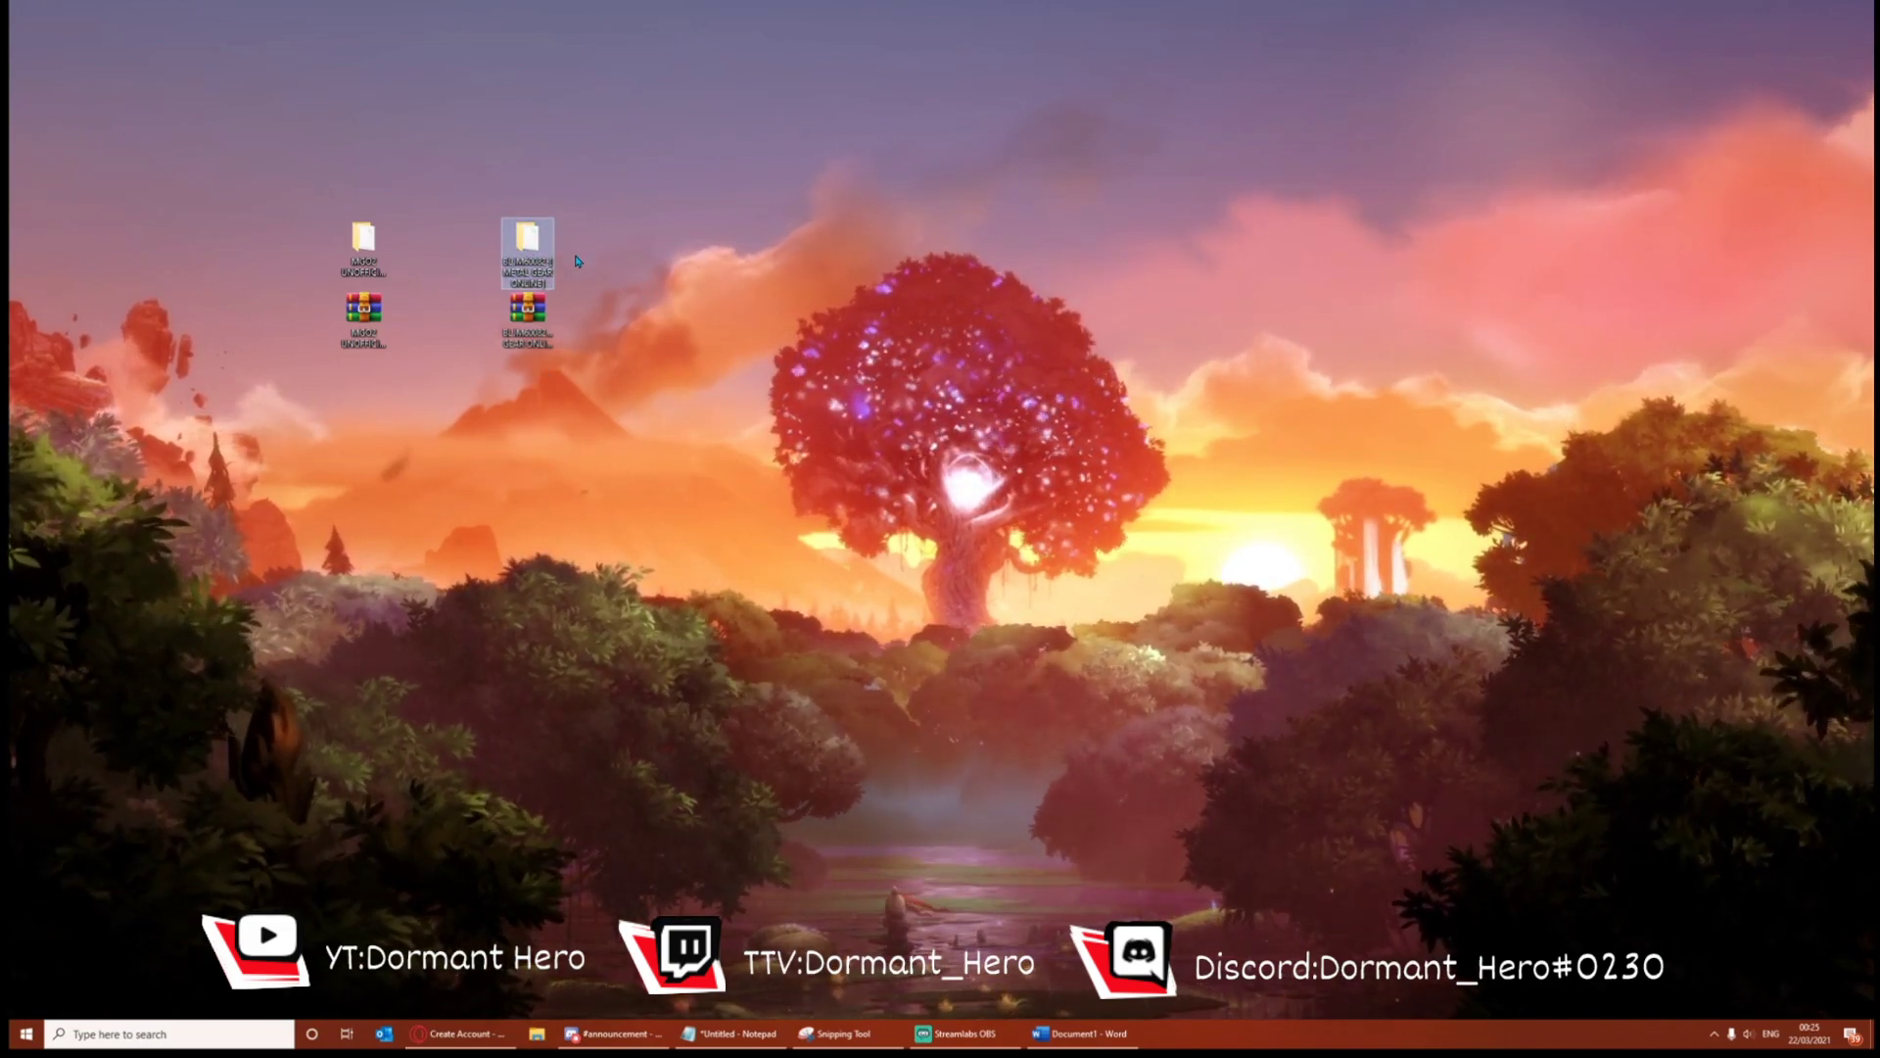
drag(529, 245, 364, 245)
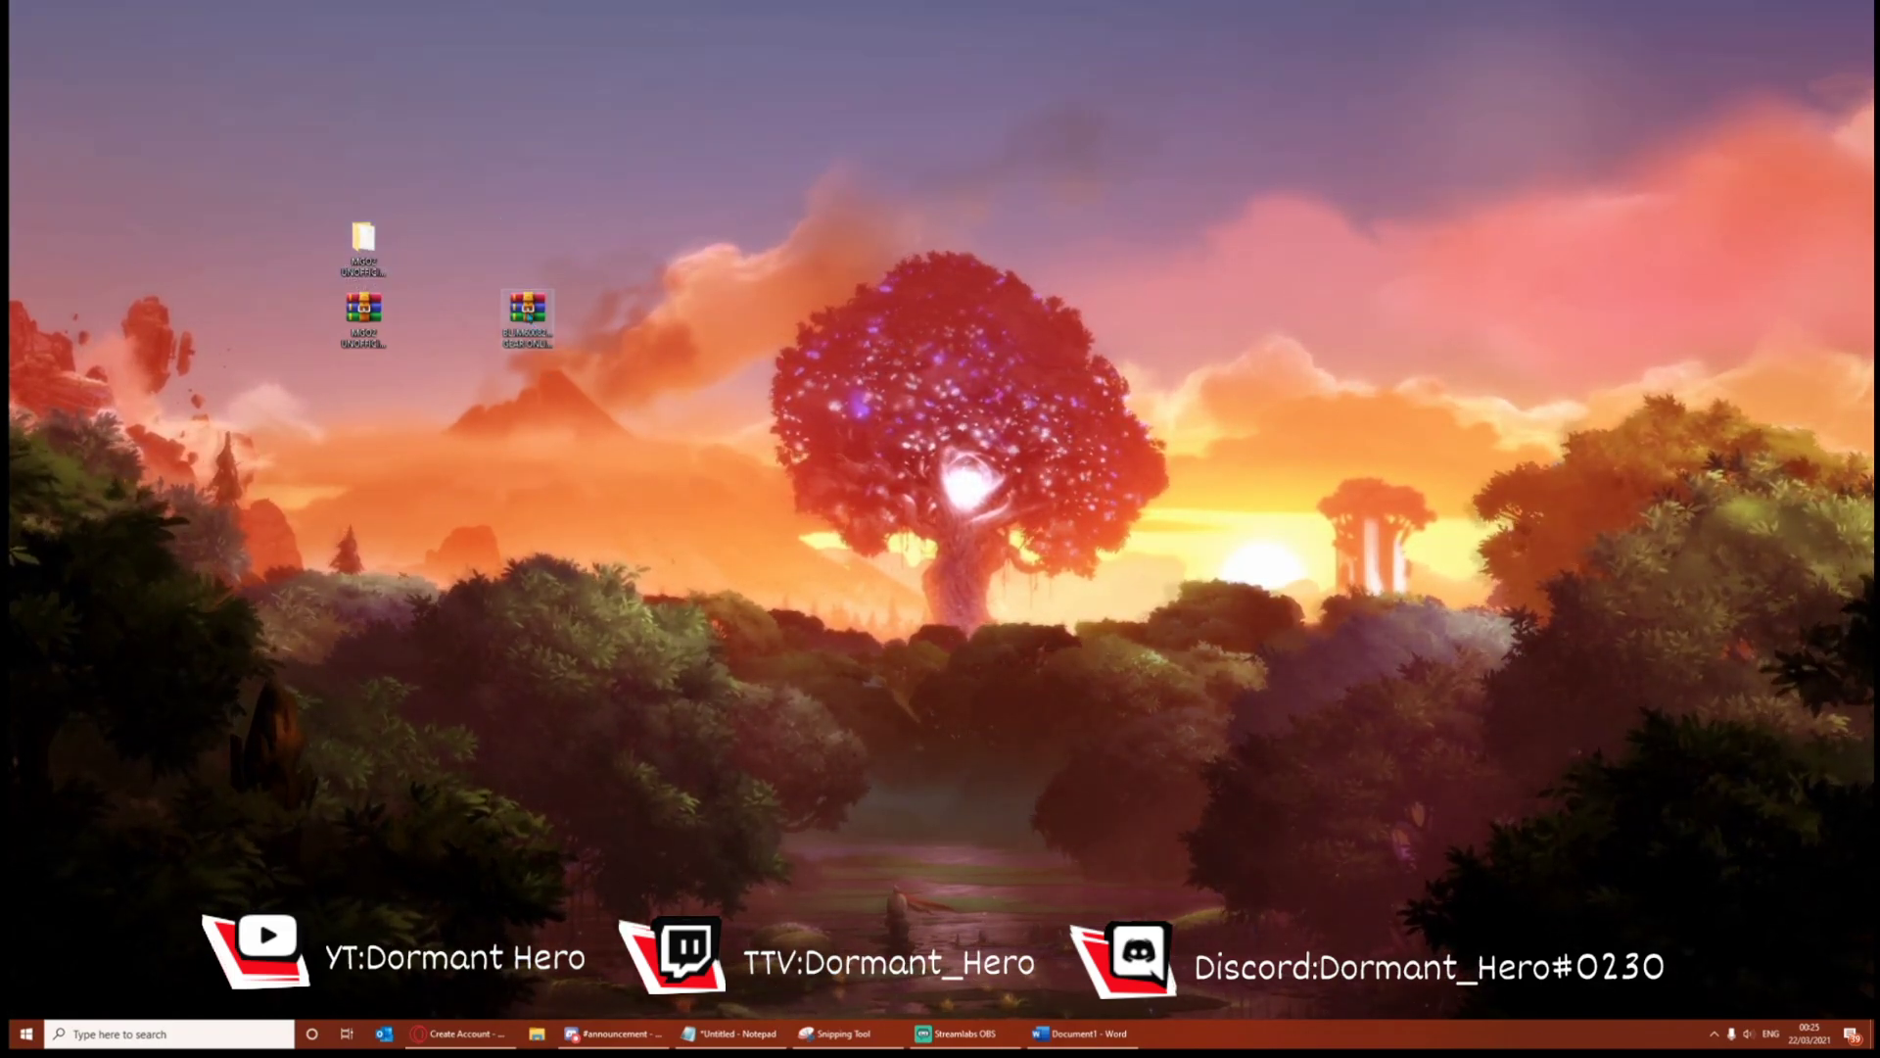
double_click(363, 240)
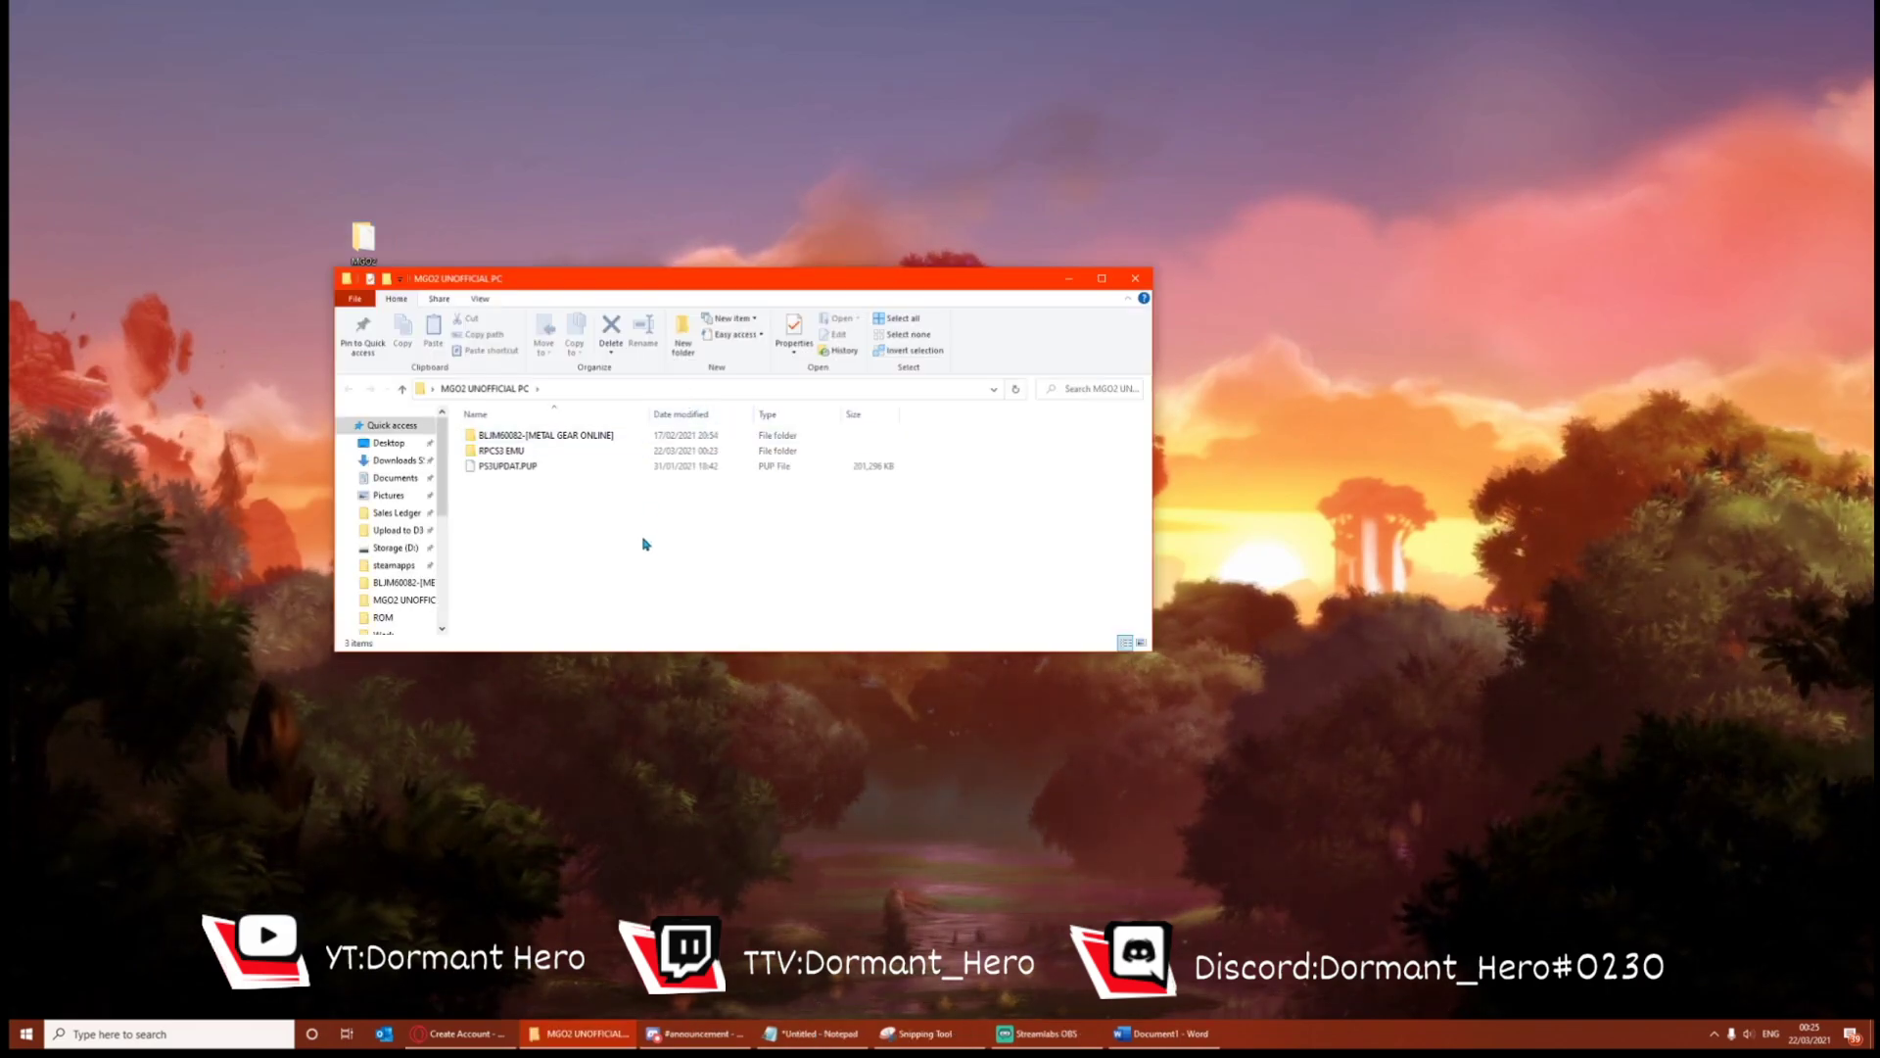
drag(654, 546, 558, 474)
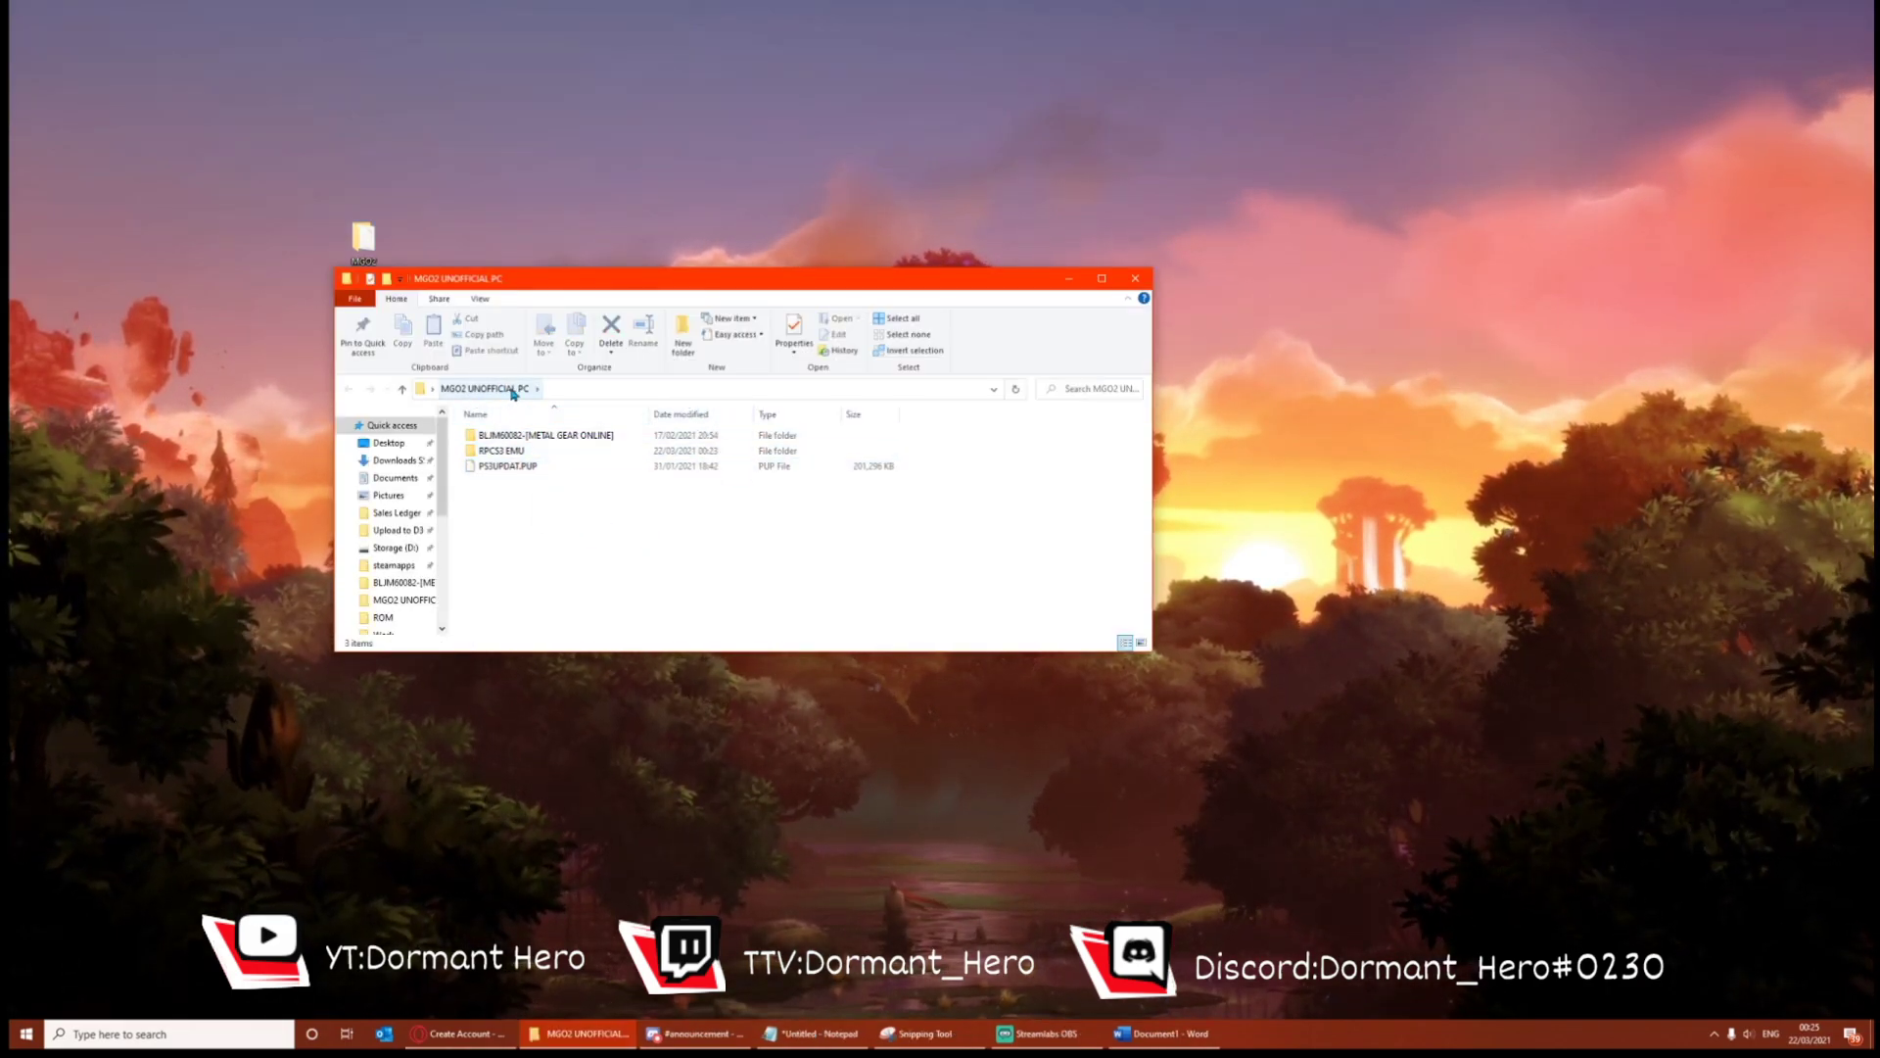
drag(587, 534, 469, 436)
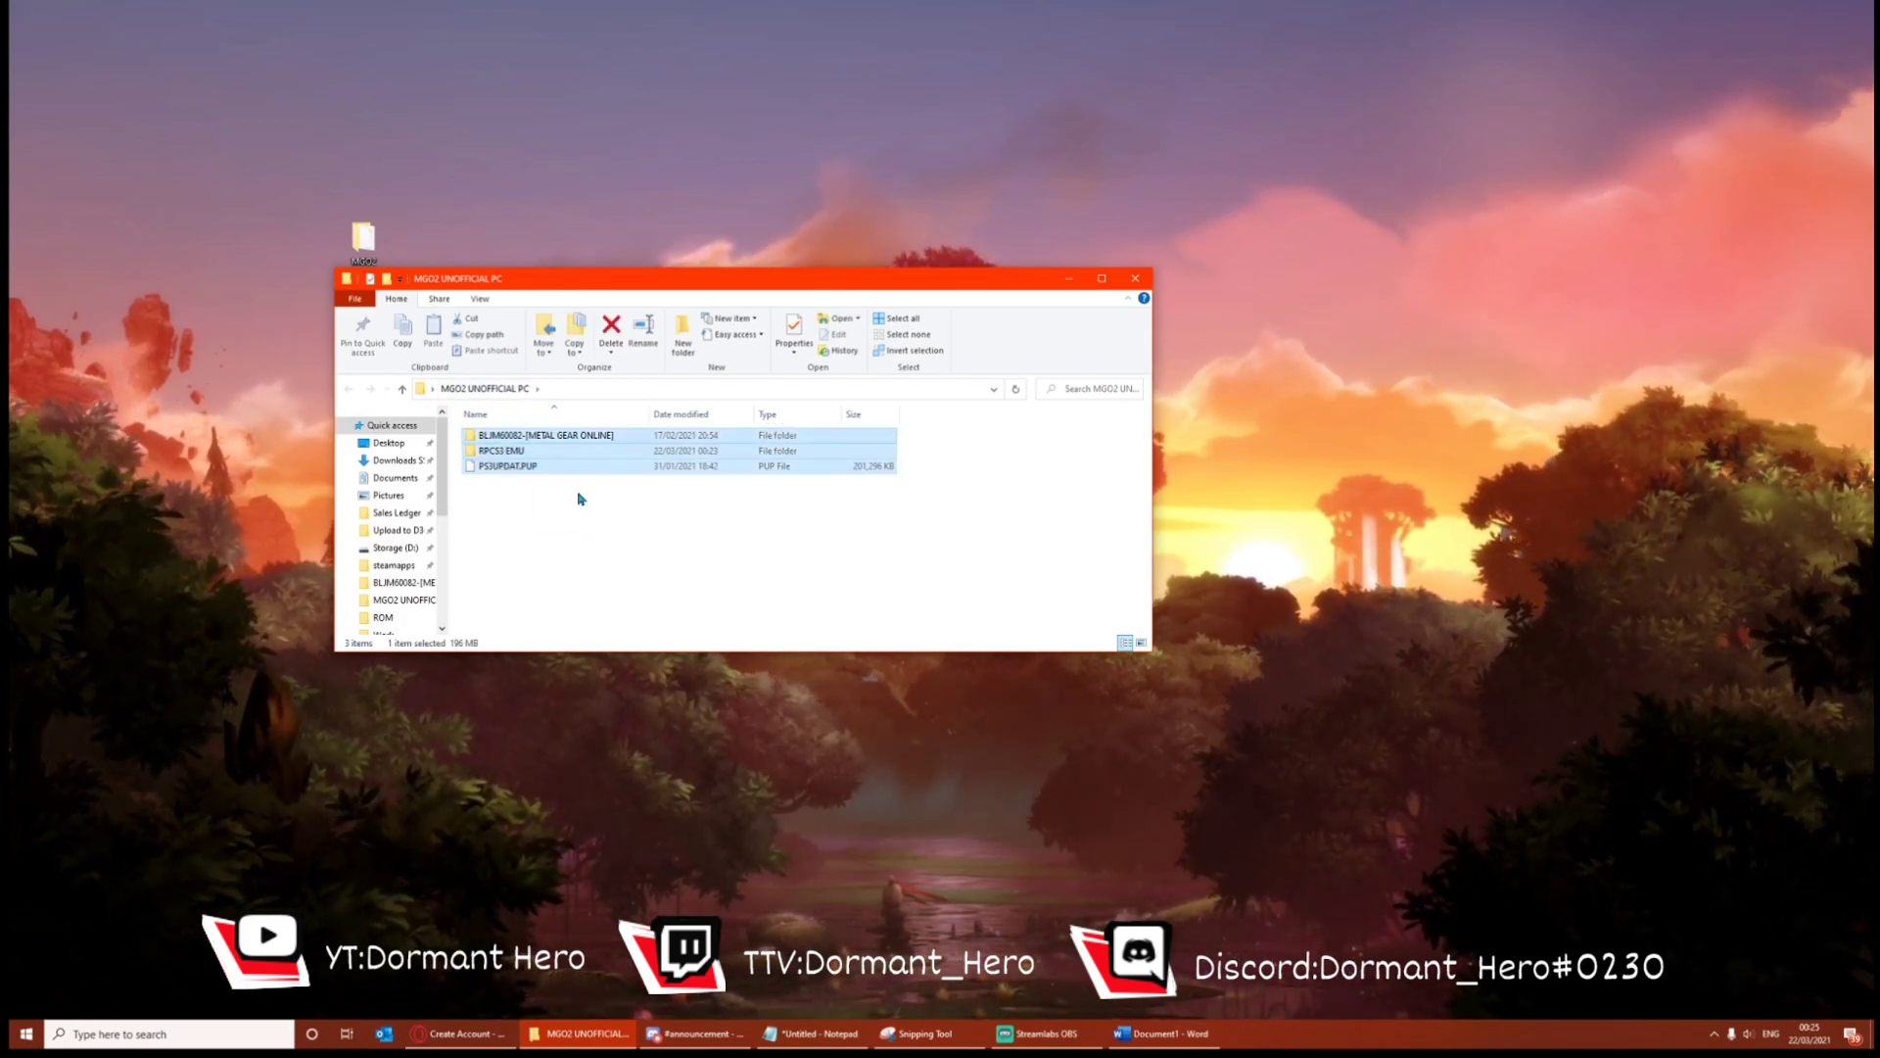
click(698, 595)
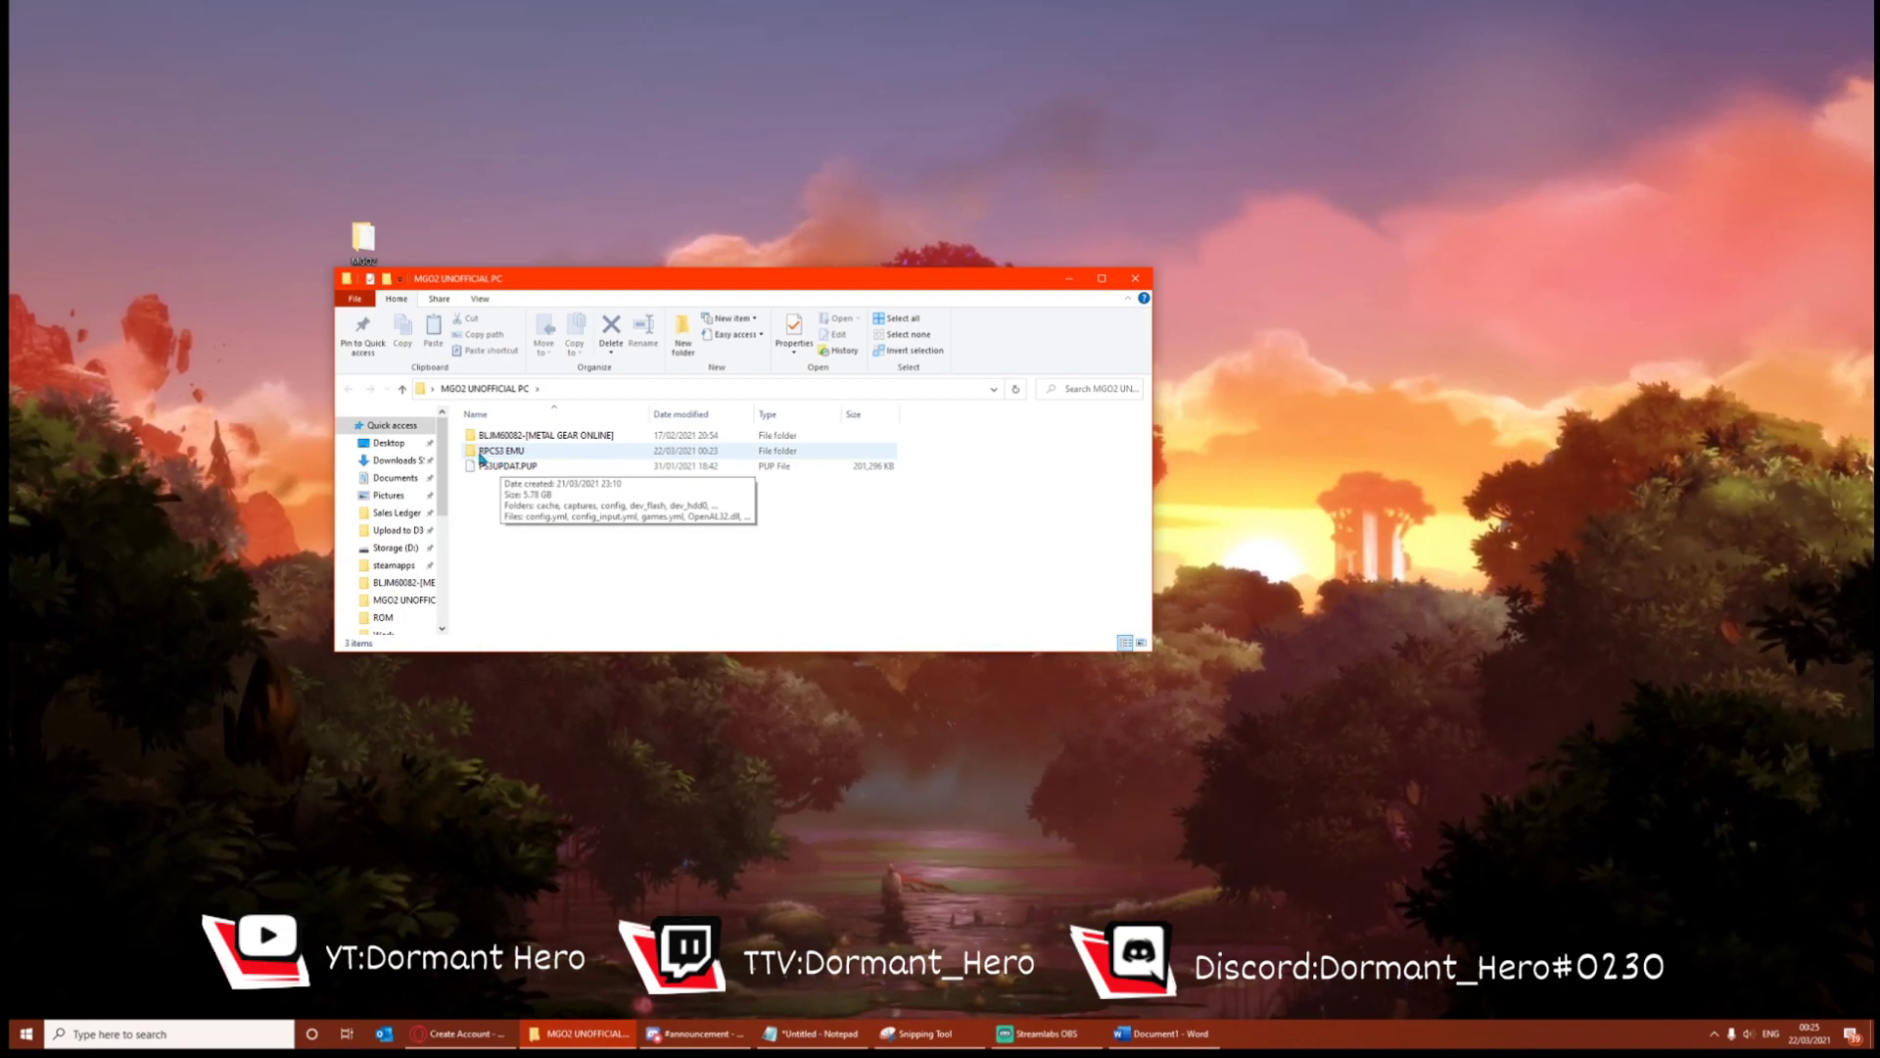
- Open the RPCS3 EMU folder and launch rpcs3.exe
double_click(534, 452)
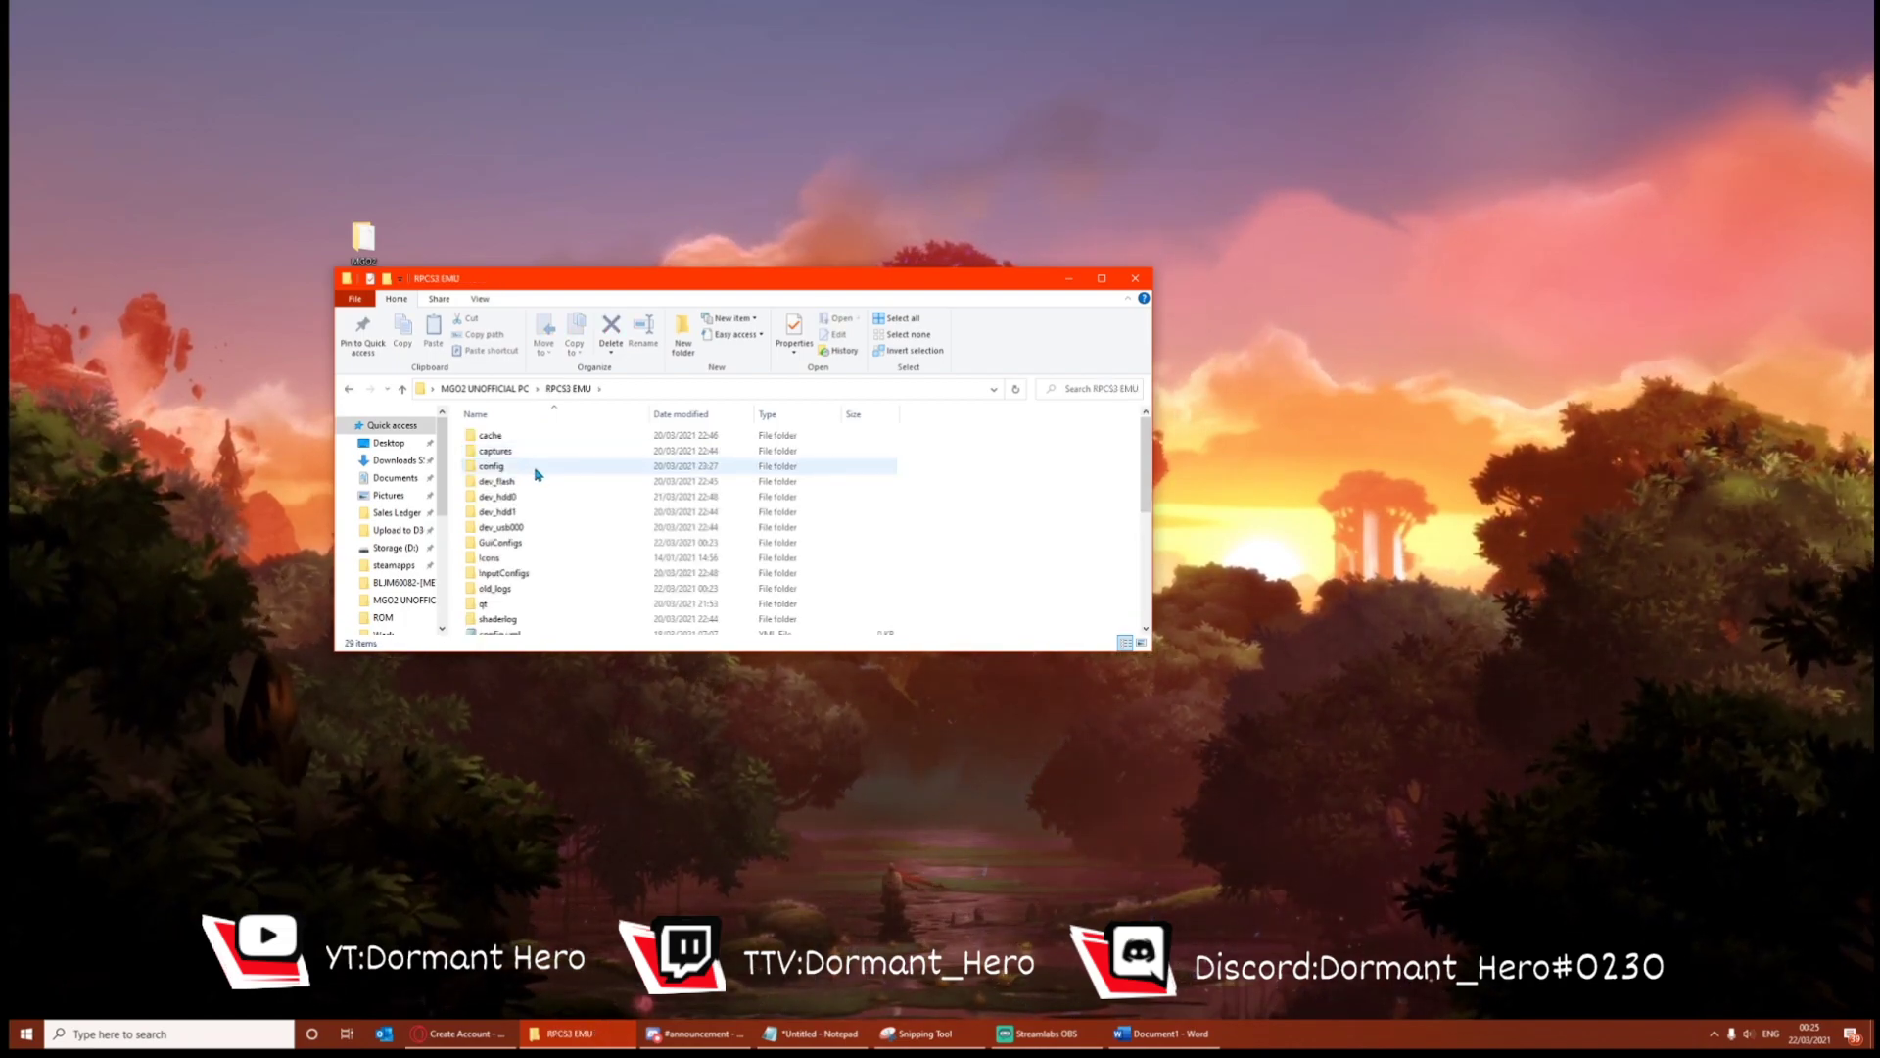
scroll(539, 480, down, 5)
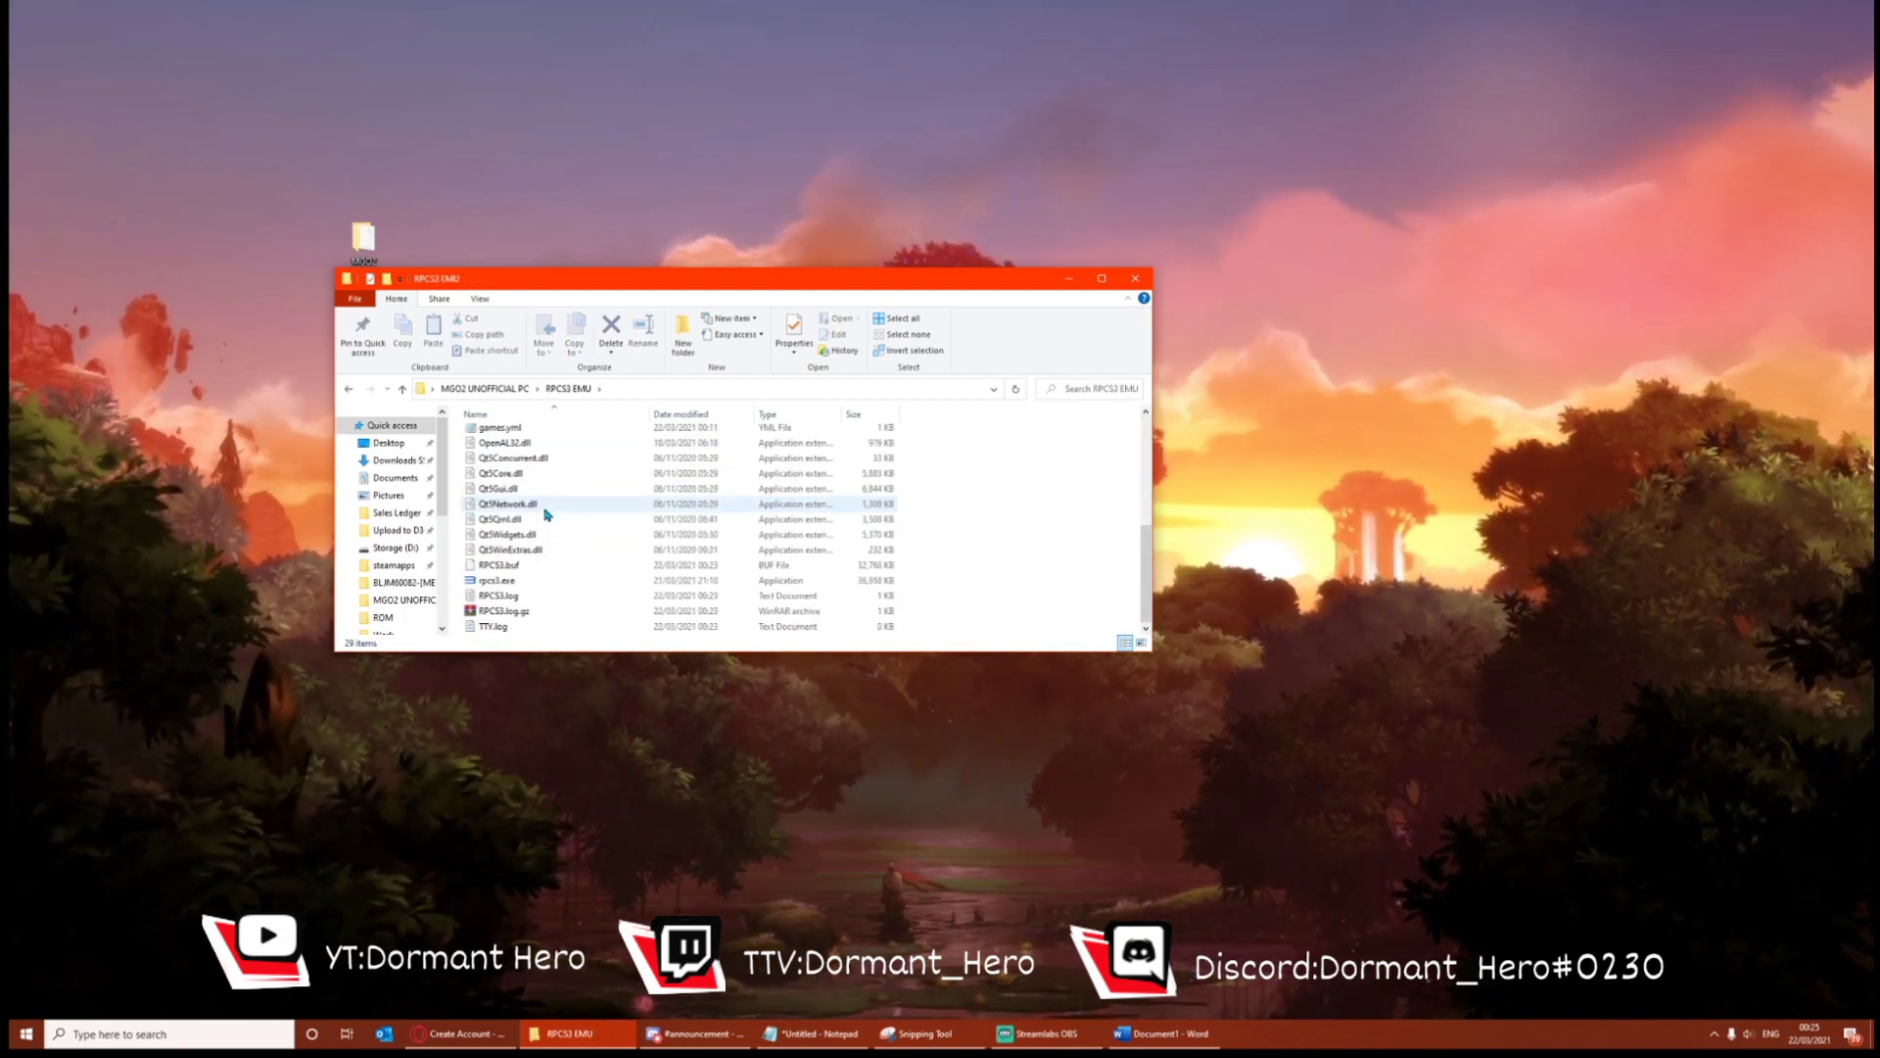
click(480, 582)
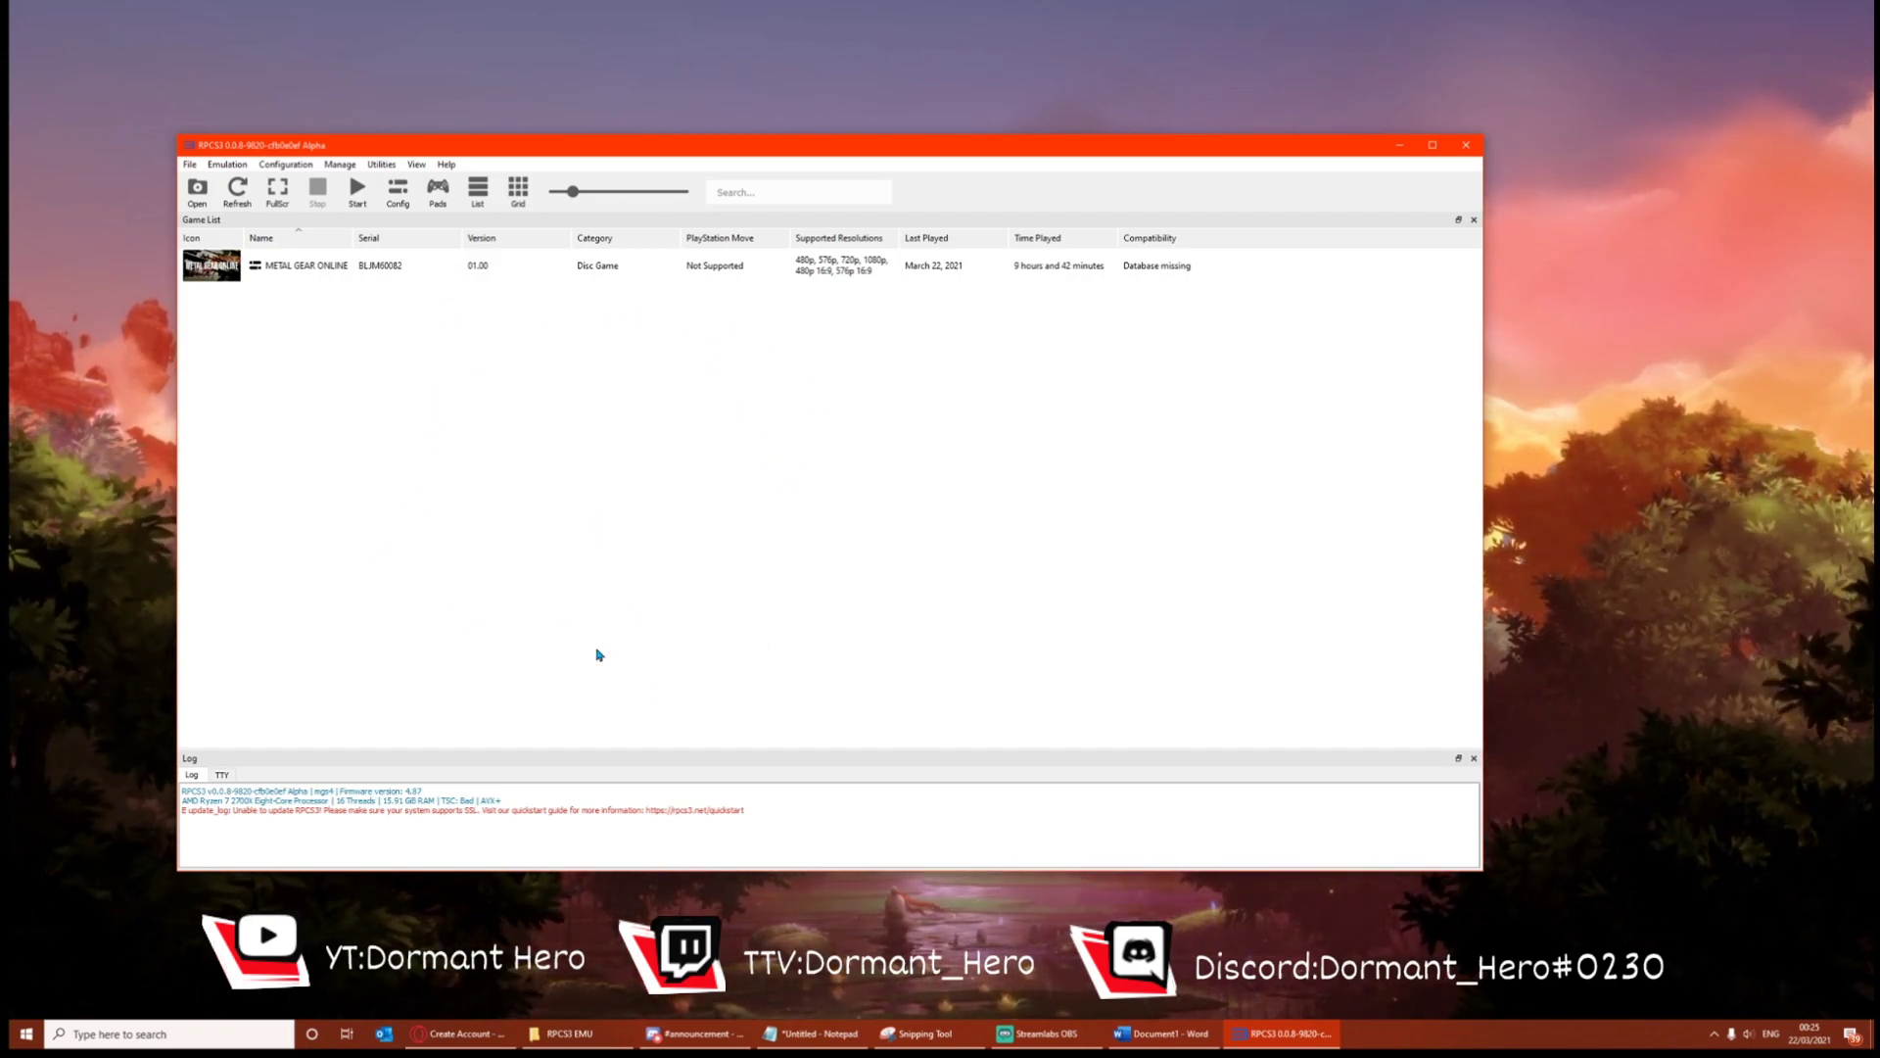
- Highlight the firmware version in the log, and choose PS3UPDAT.PUP as the firmware file to install before cancelling the selection
drag(426, 789, 327, 790)
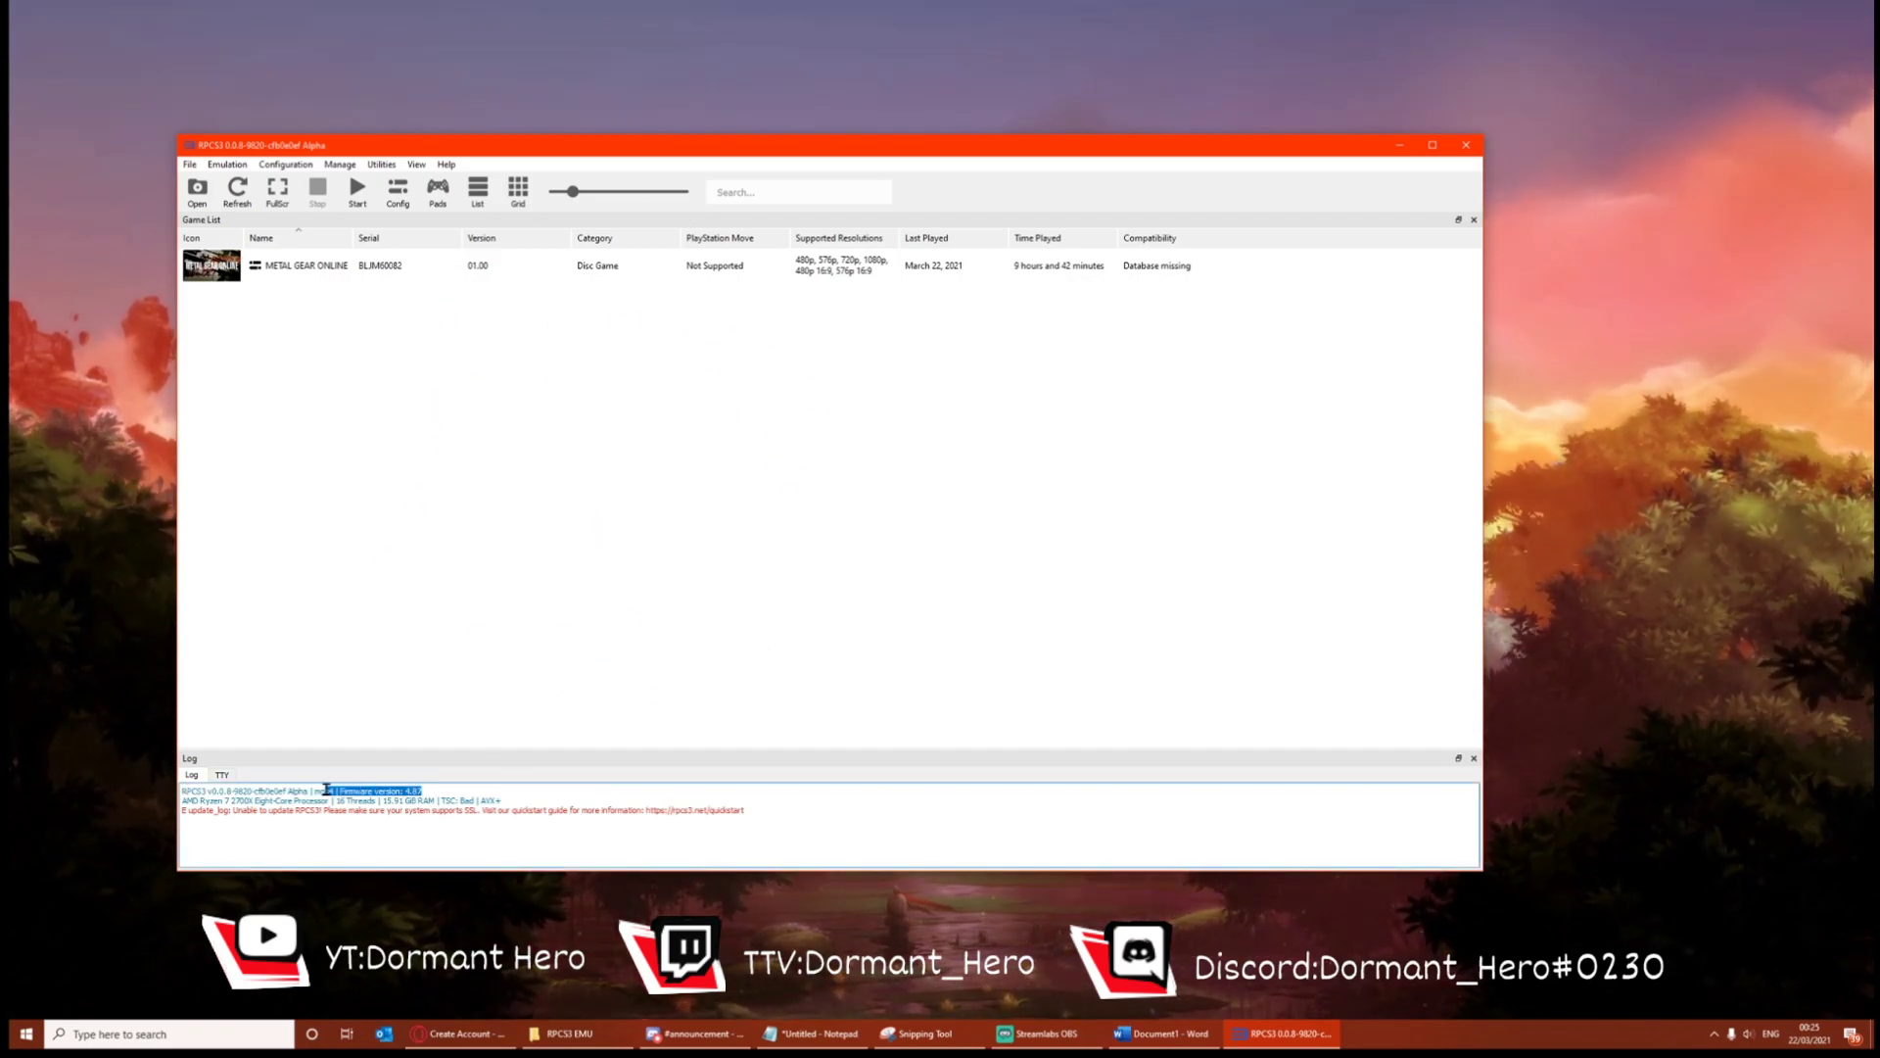
click(518, 634)
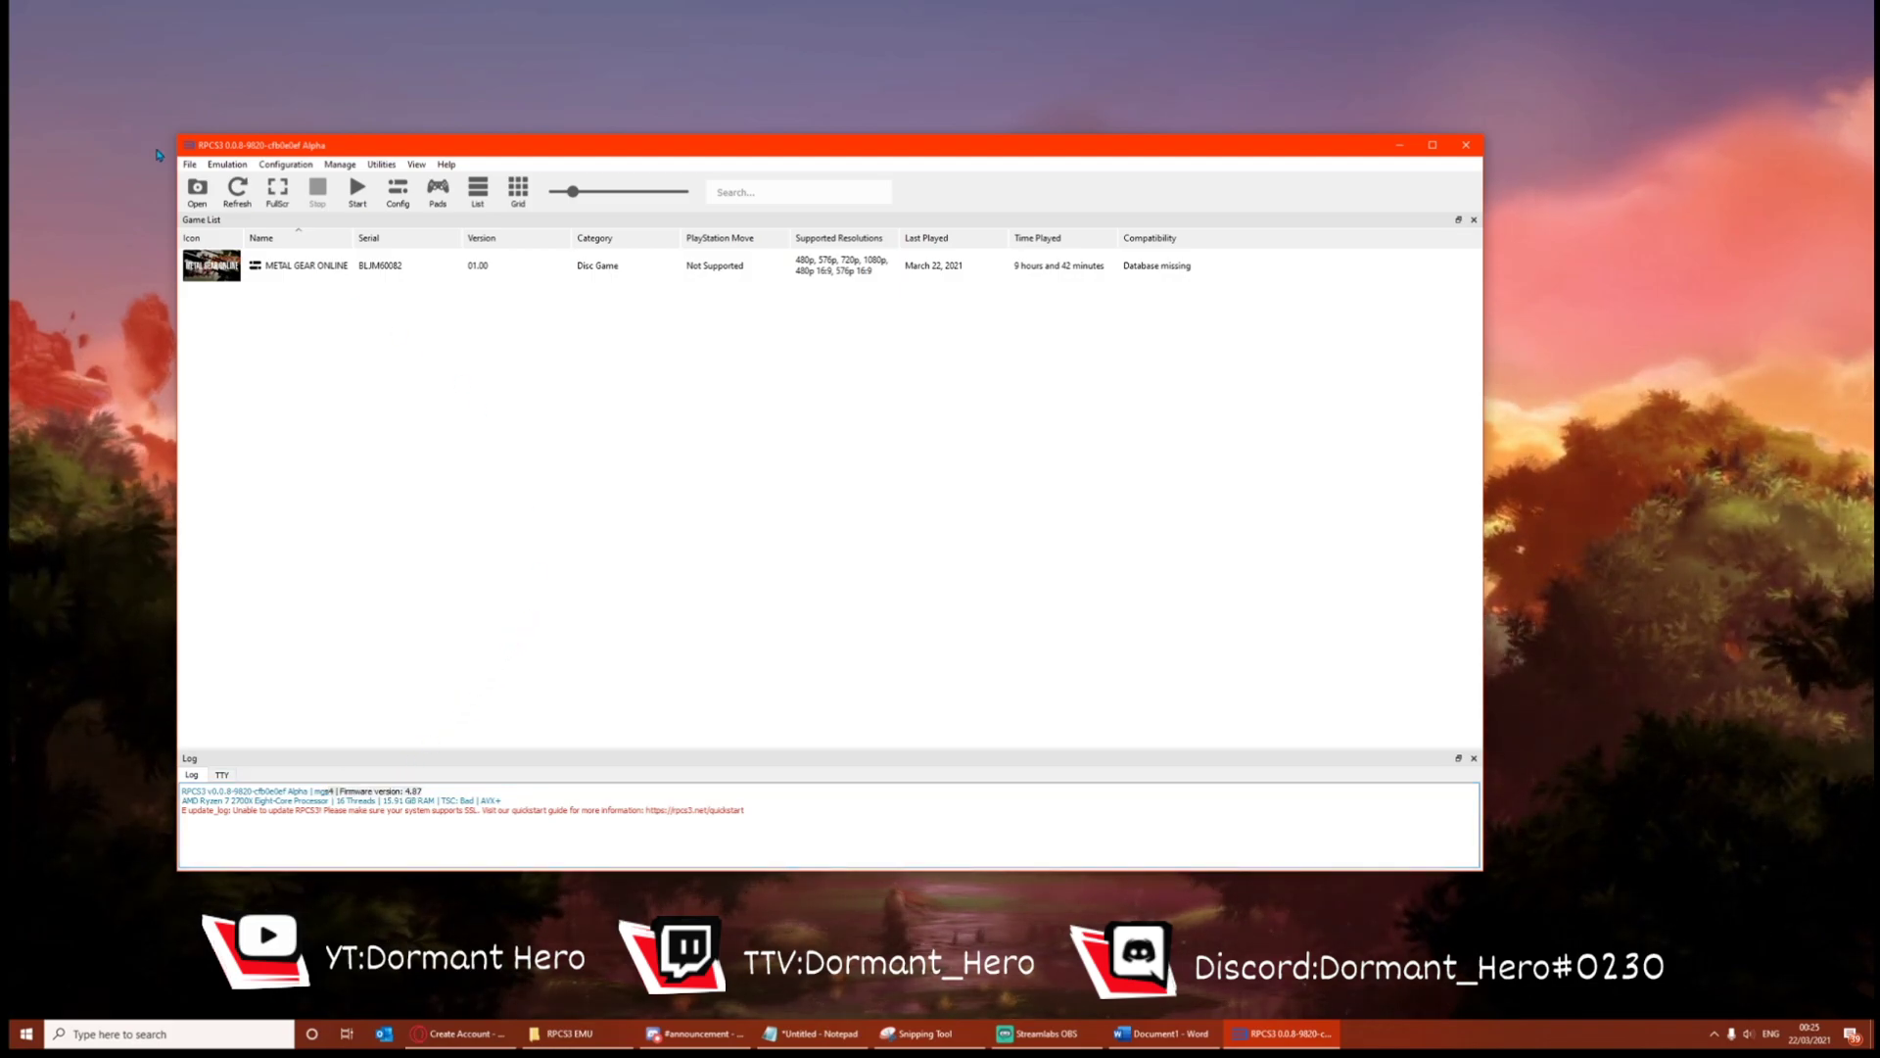
click(191, 165)
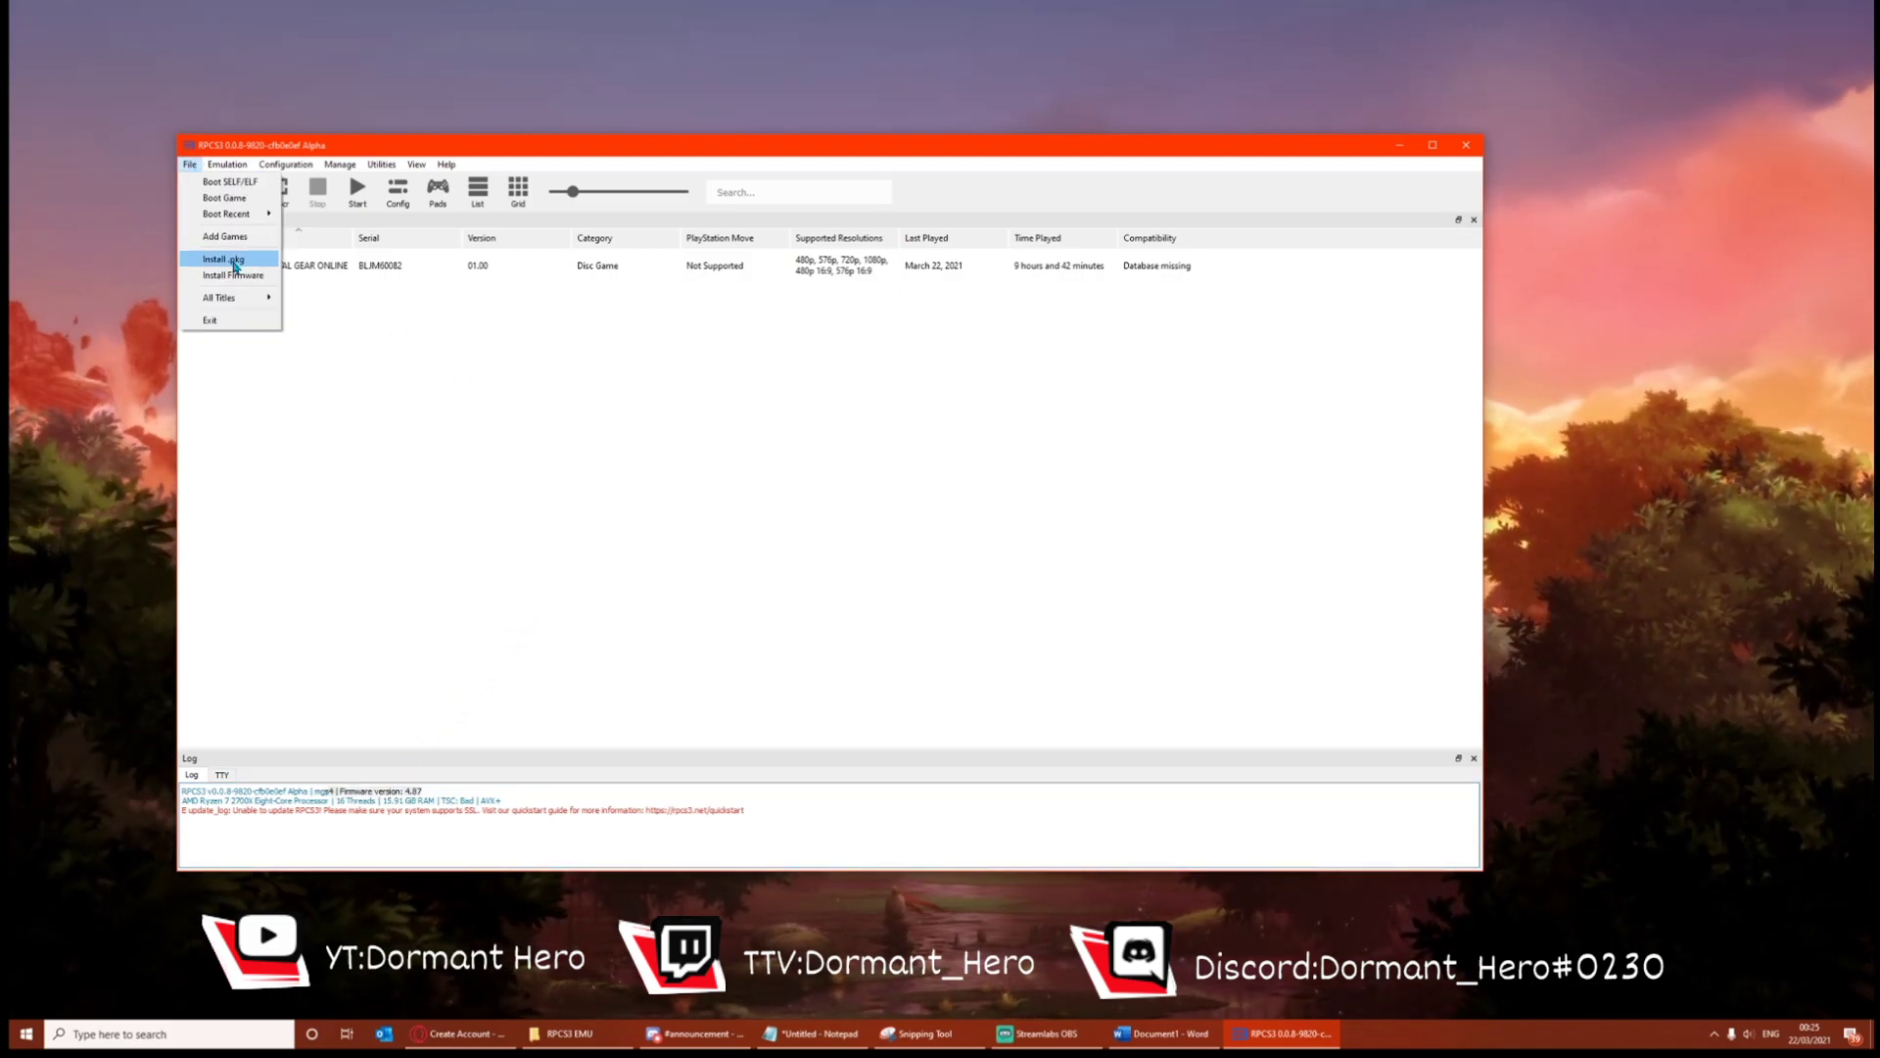
click(238, 277)
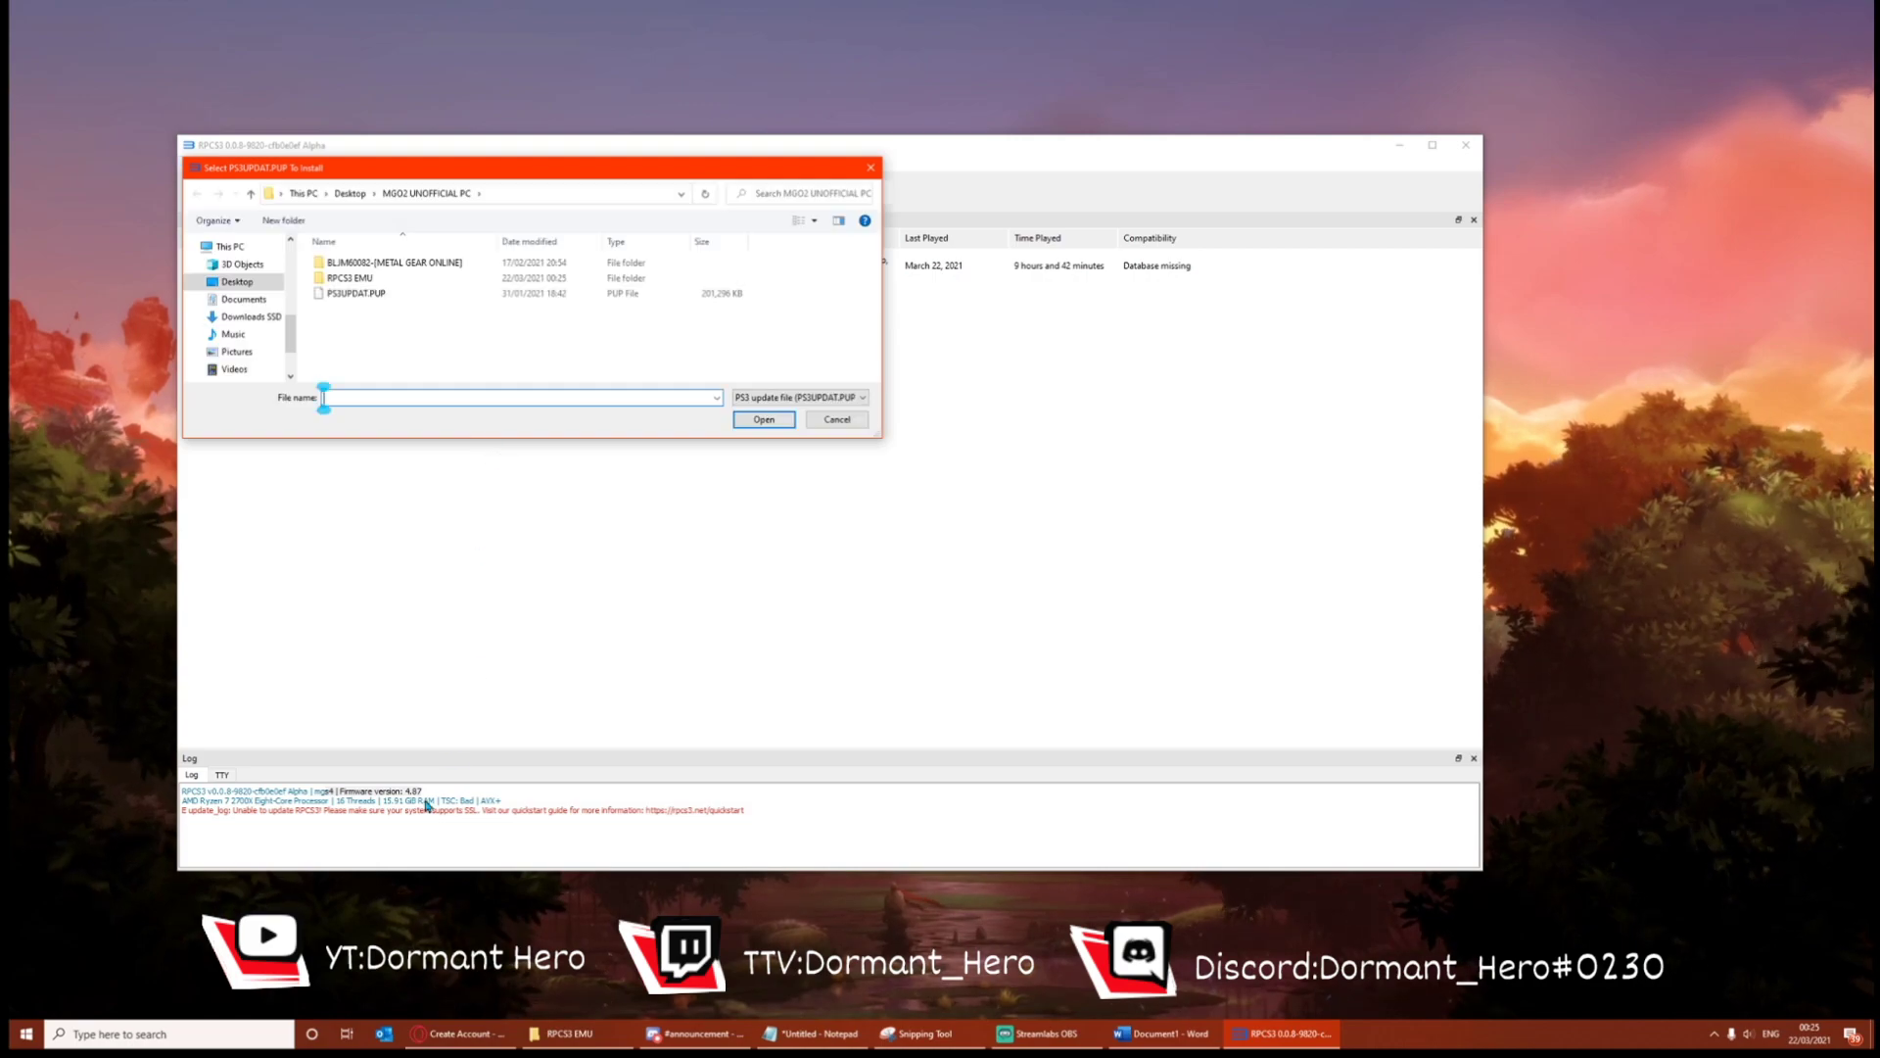
click(375, 299)
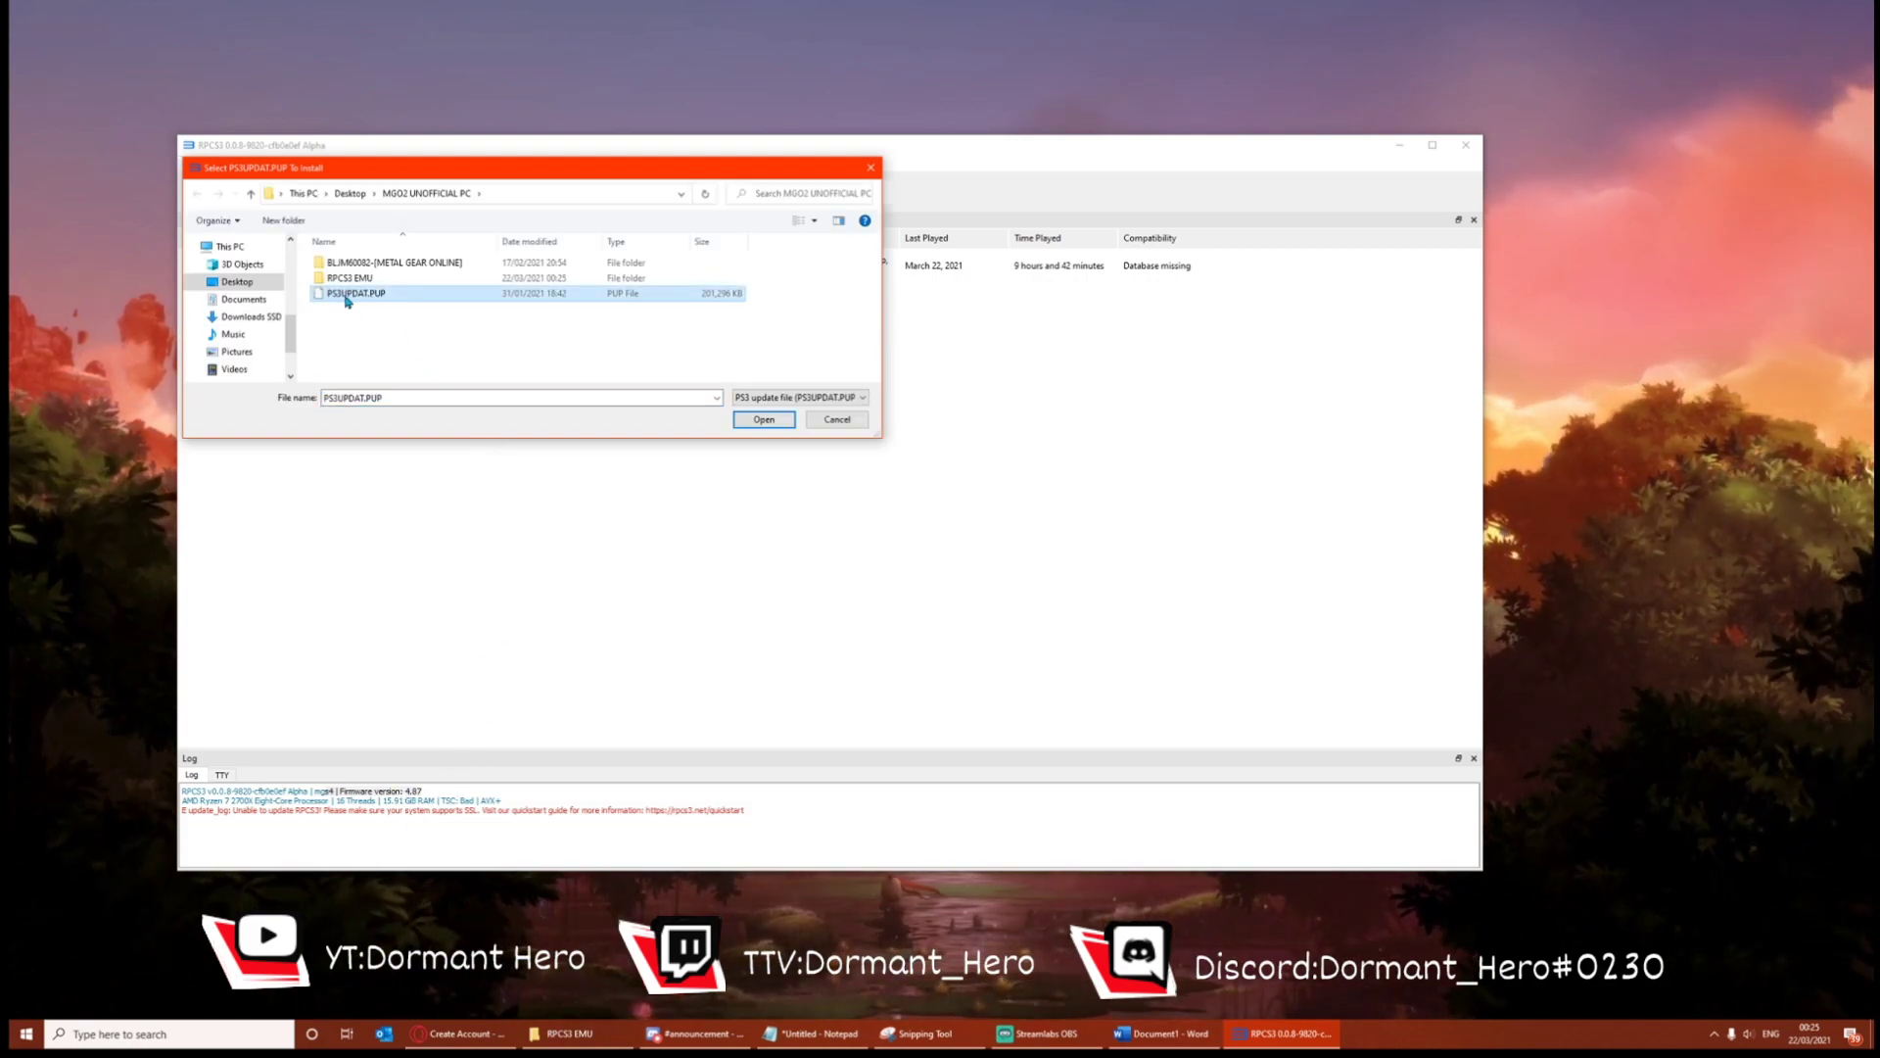
click(871, 170)
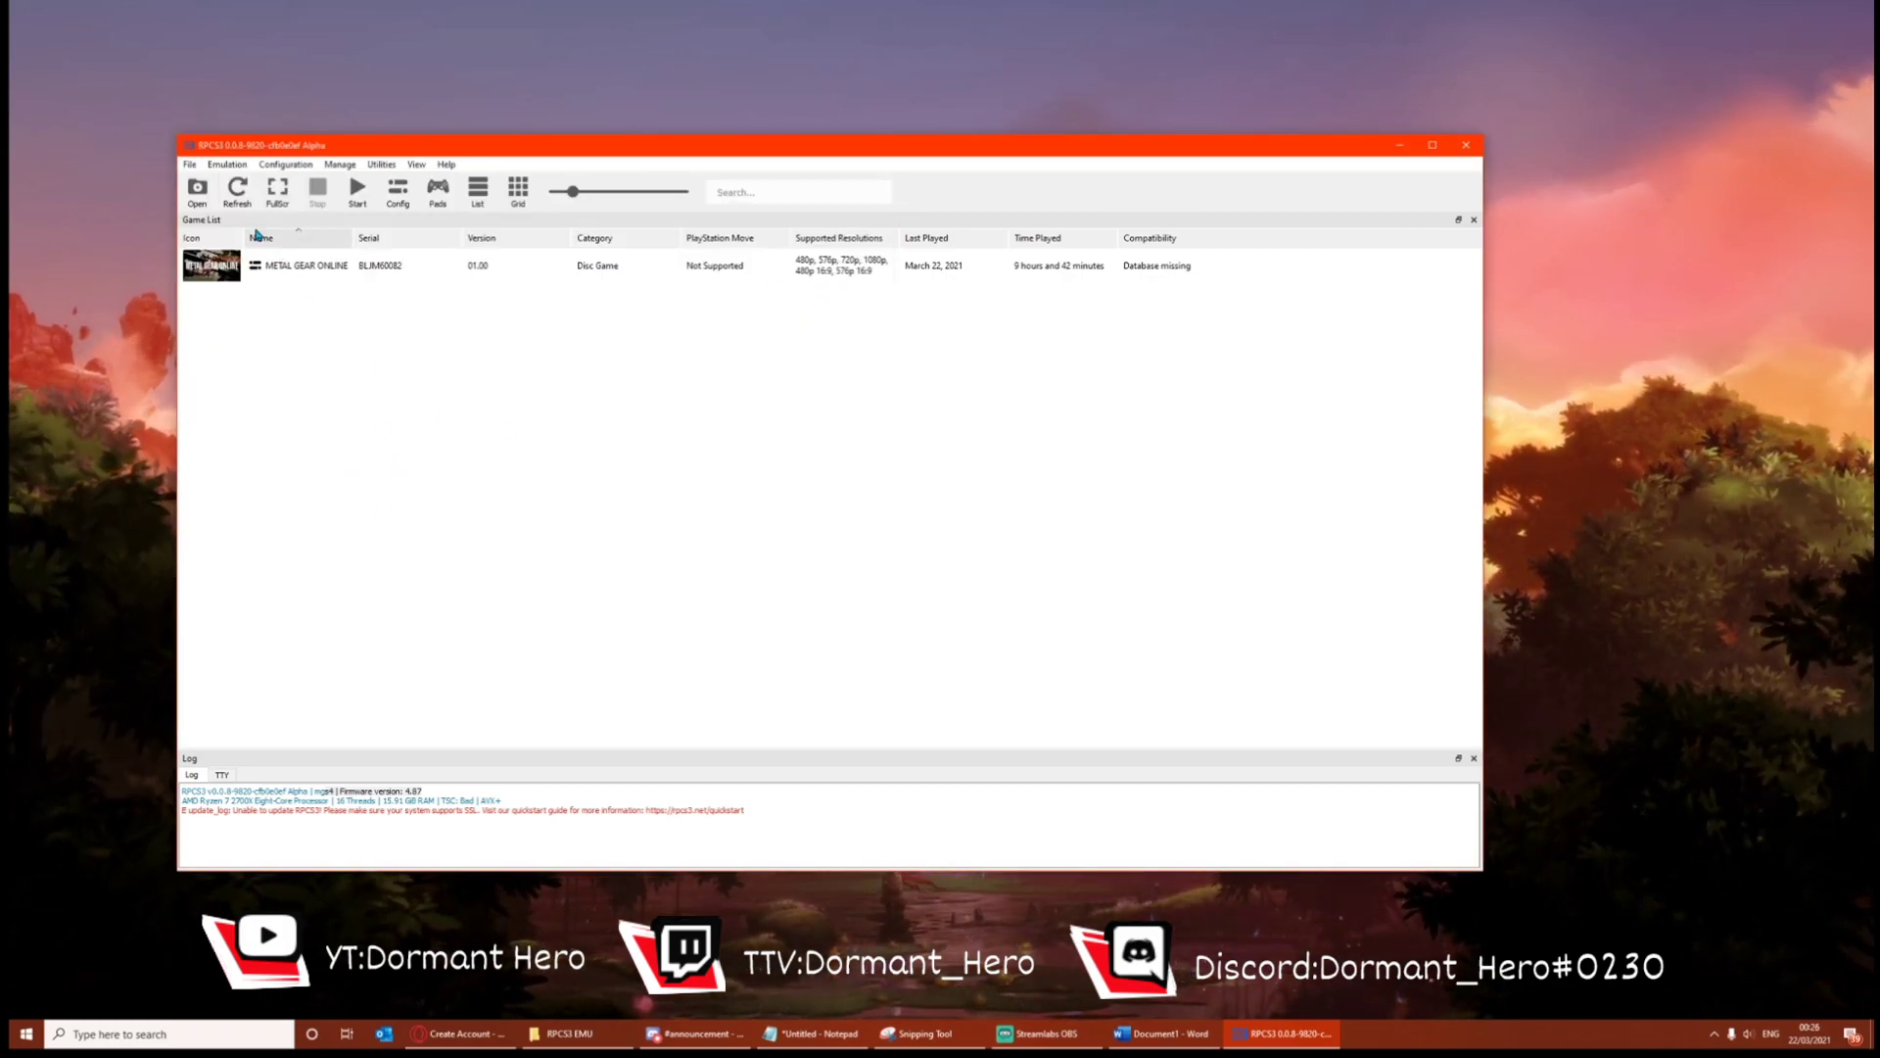
- Choose BLJM60082-[METAL GEAR ONLINE] as the game folder to boot, and cancel the folder selection
click(277, 256)
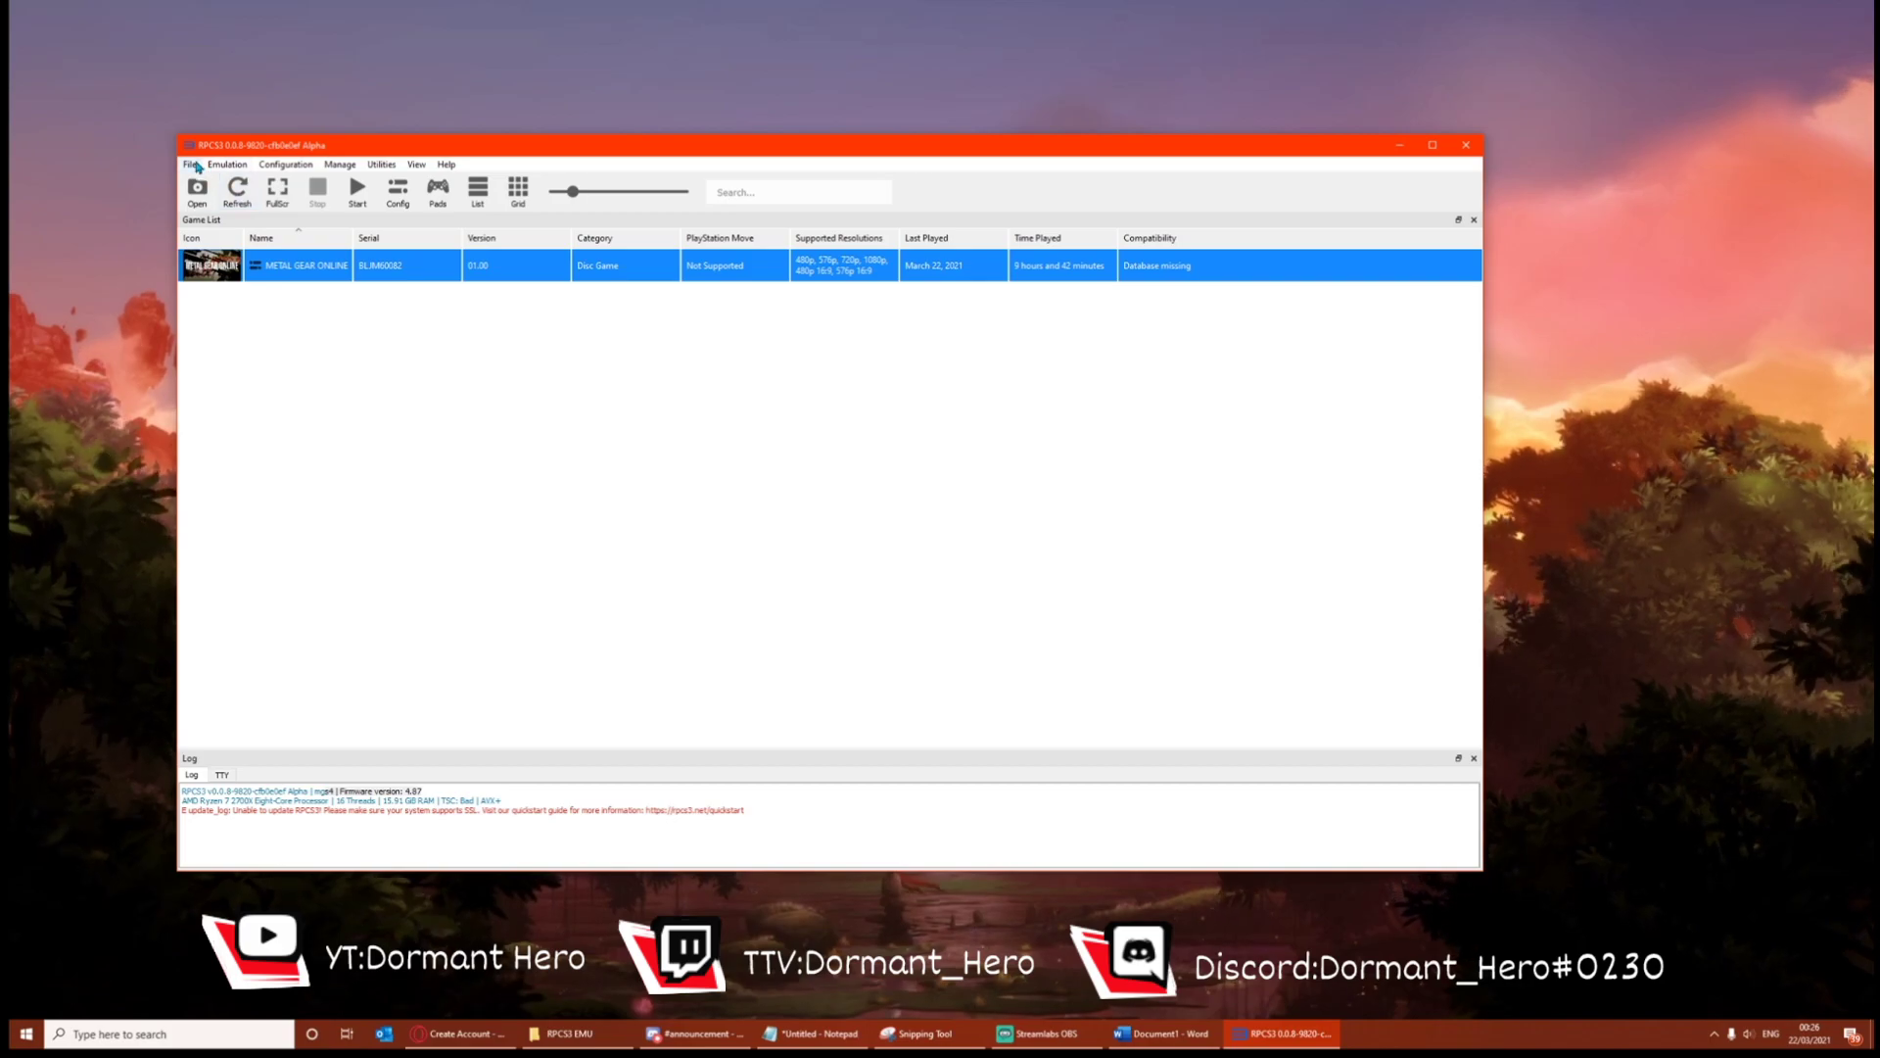
click(190, 163)
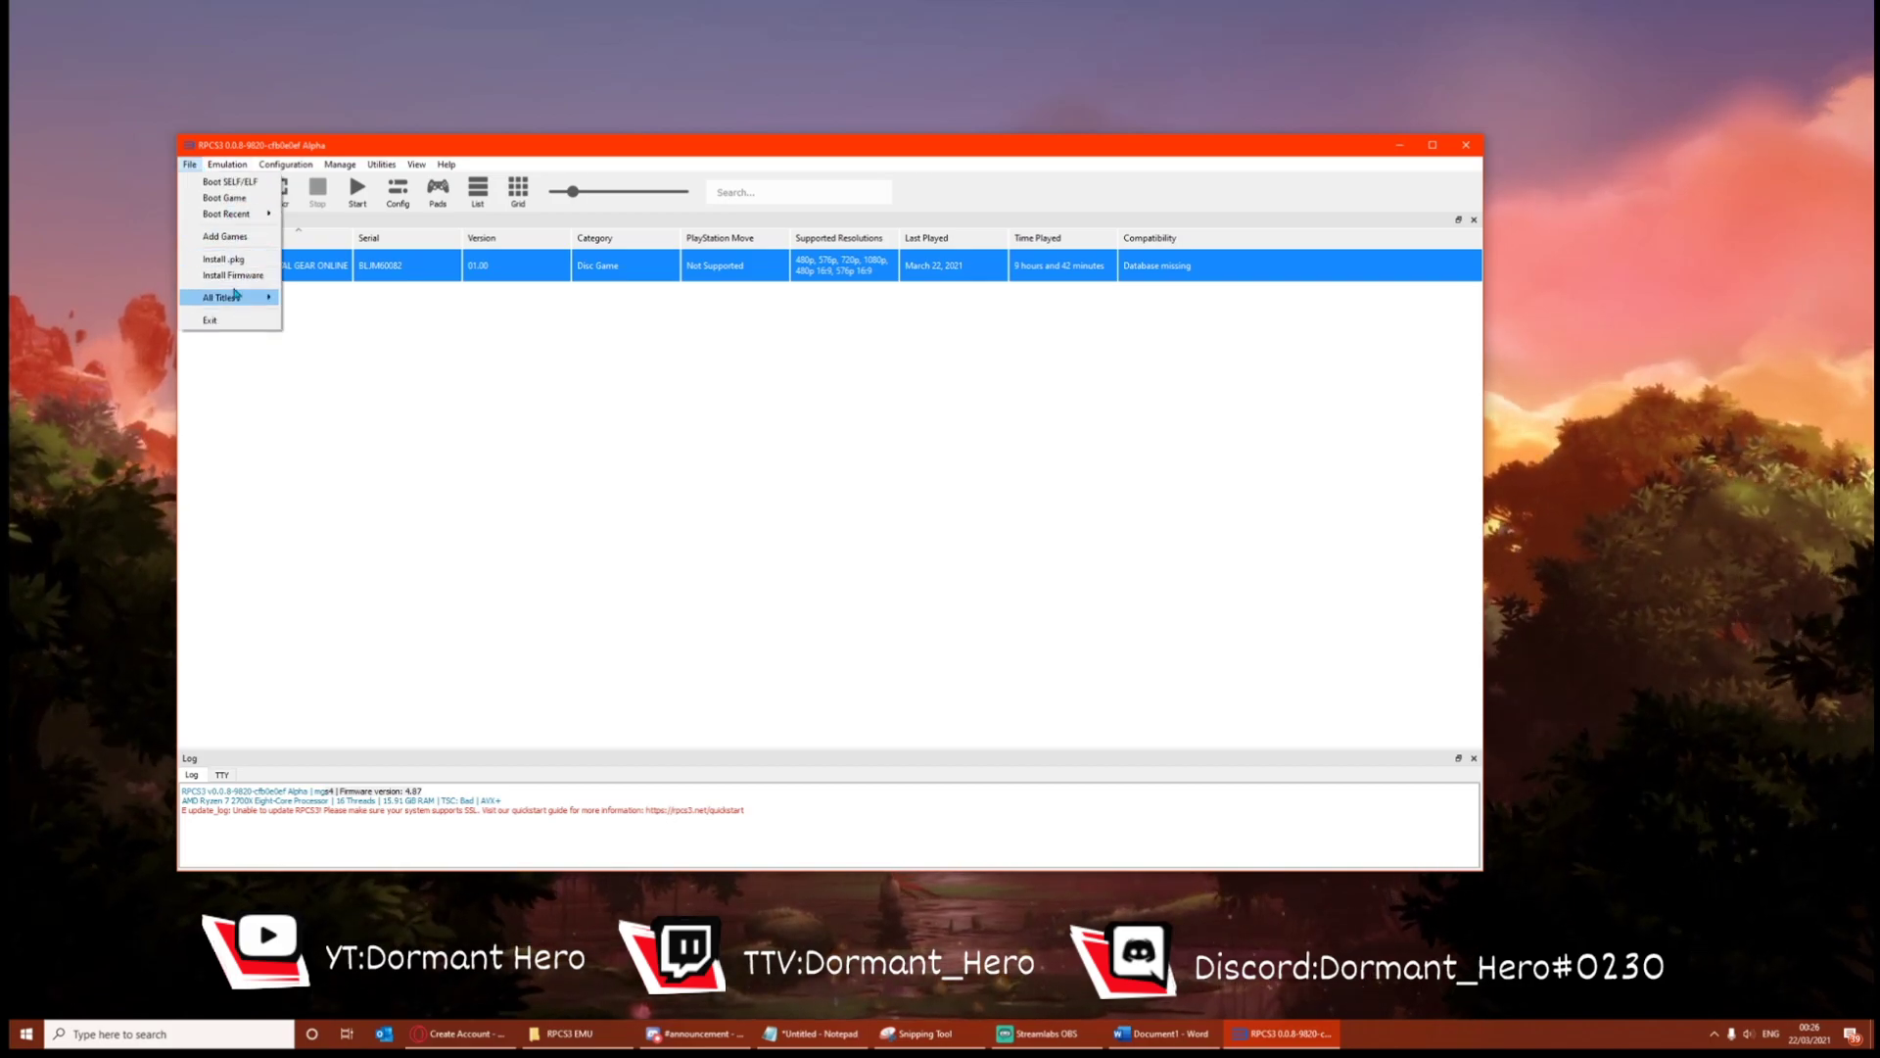
click(235, 198)
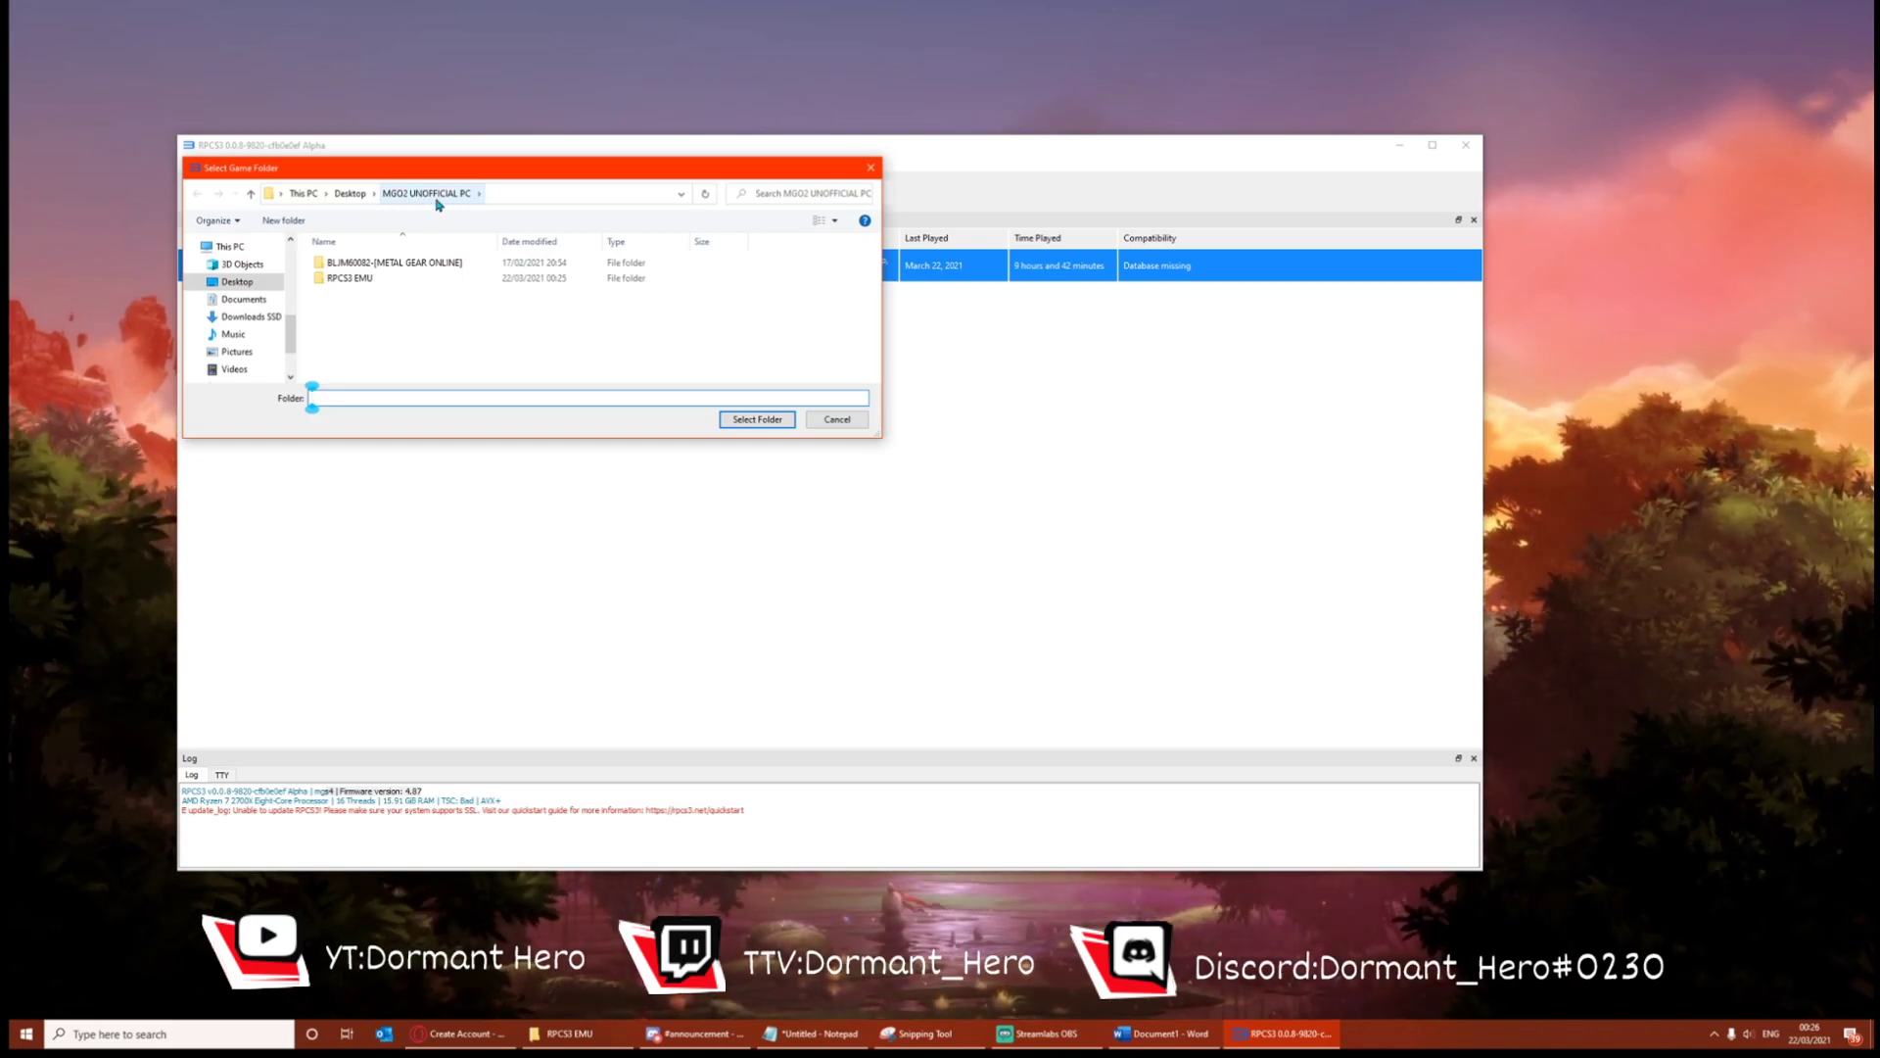
click(412, 264)
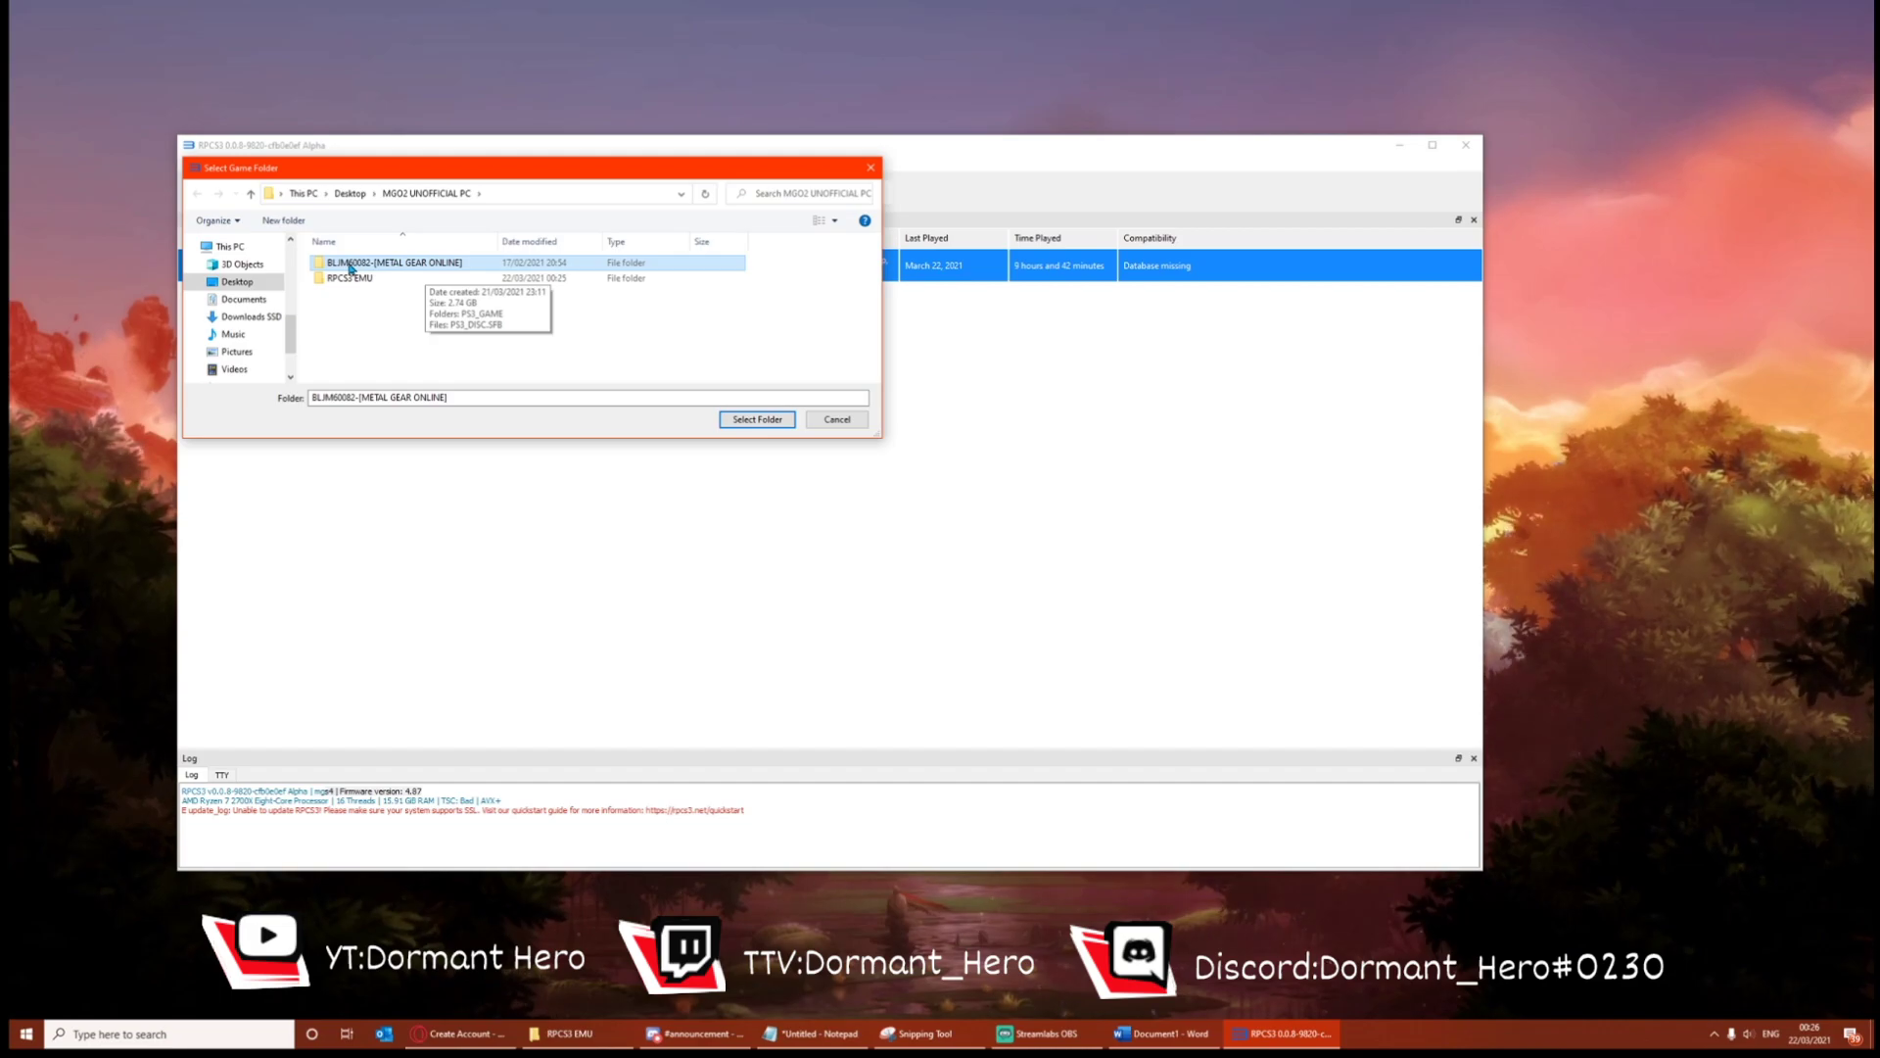
click(838, 421)
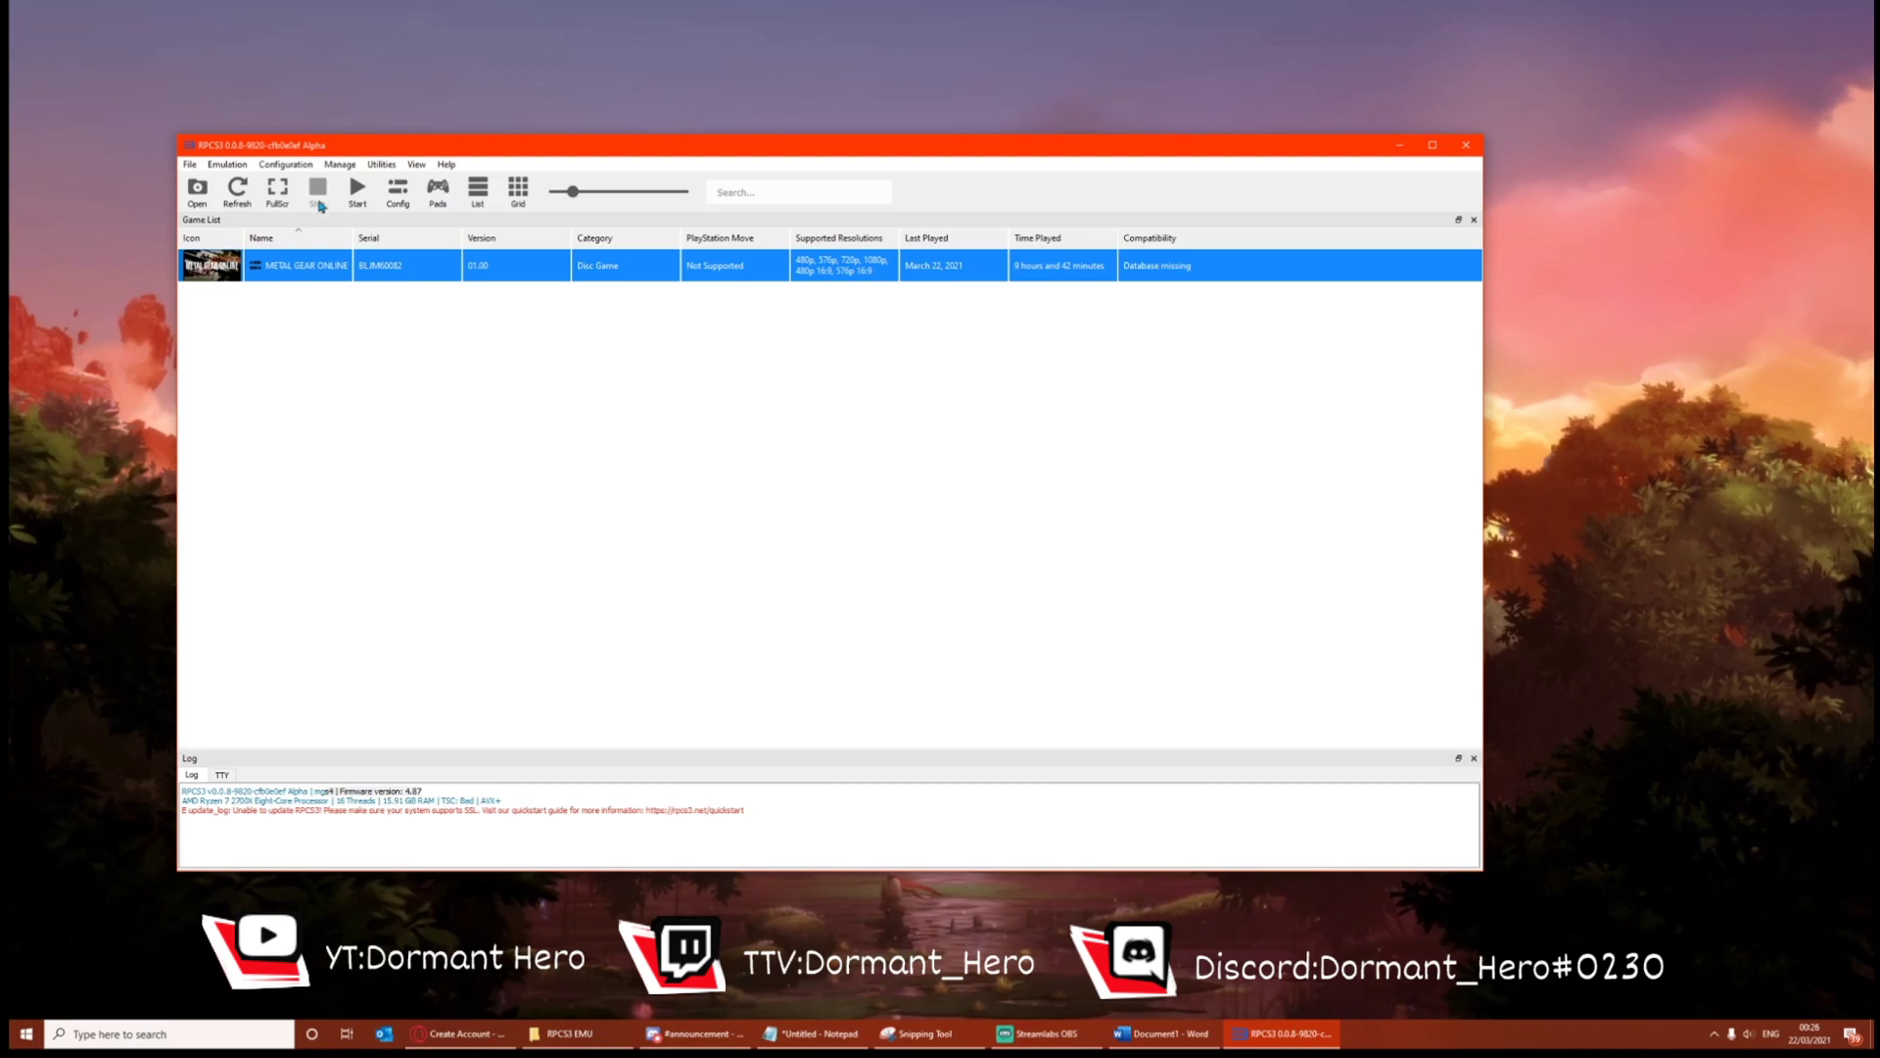
- View the Player 1 gamepad settings and the available input handlers, and close the settings
click(439, 203)
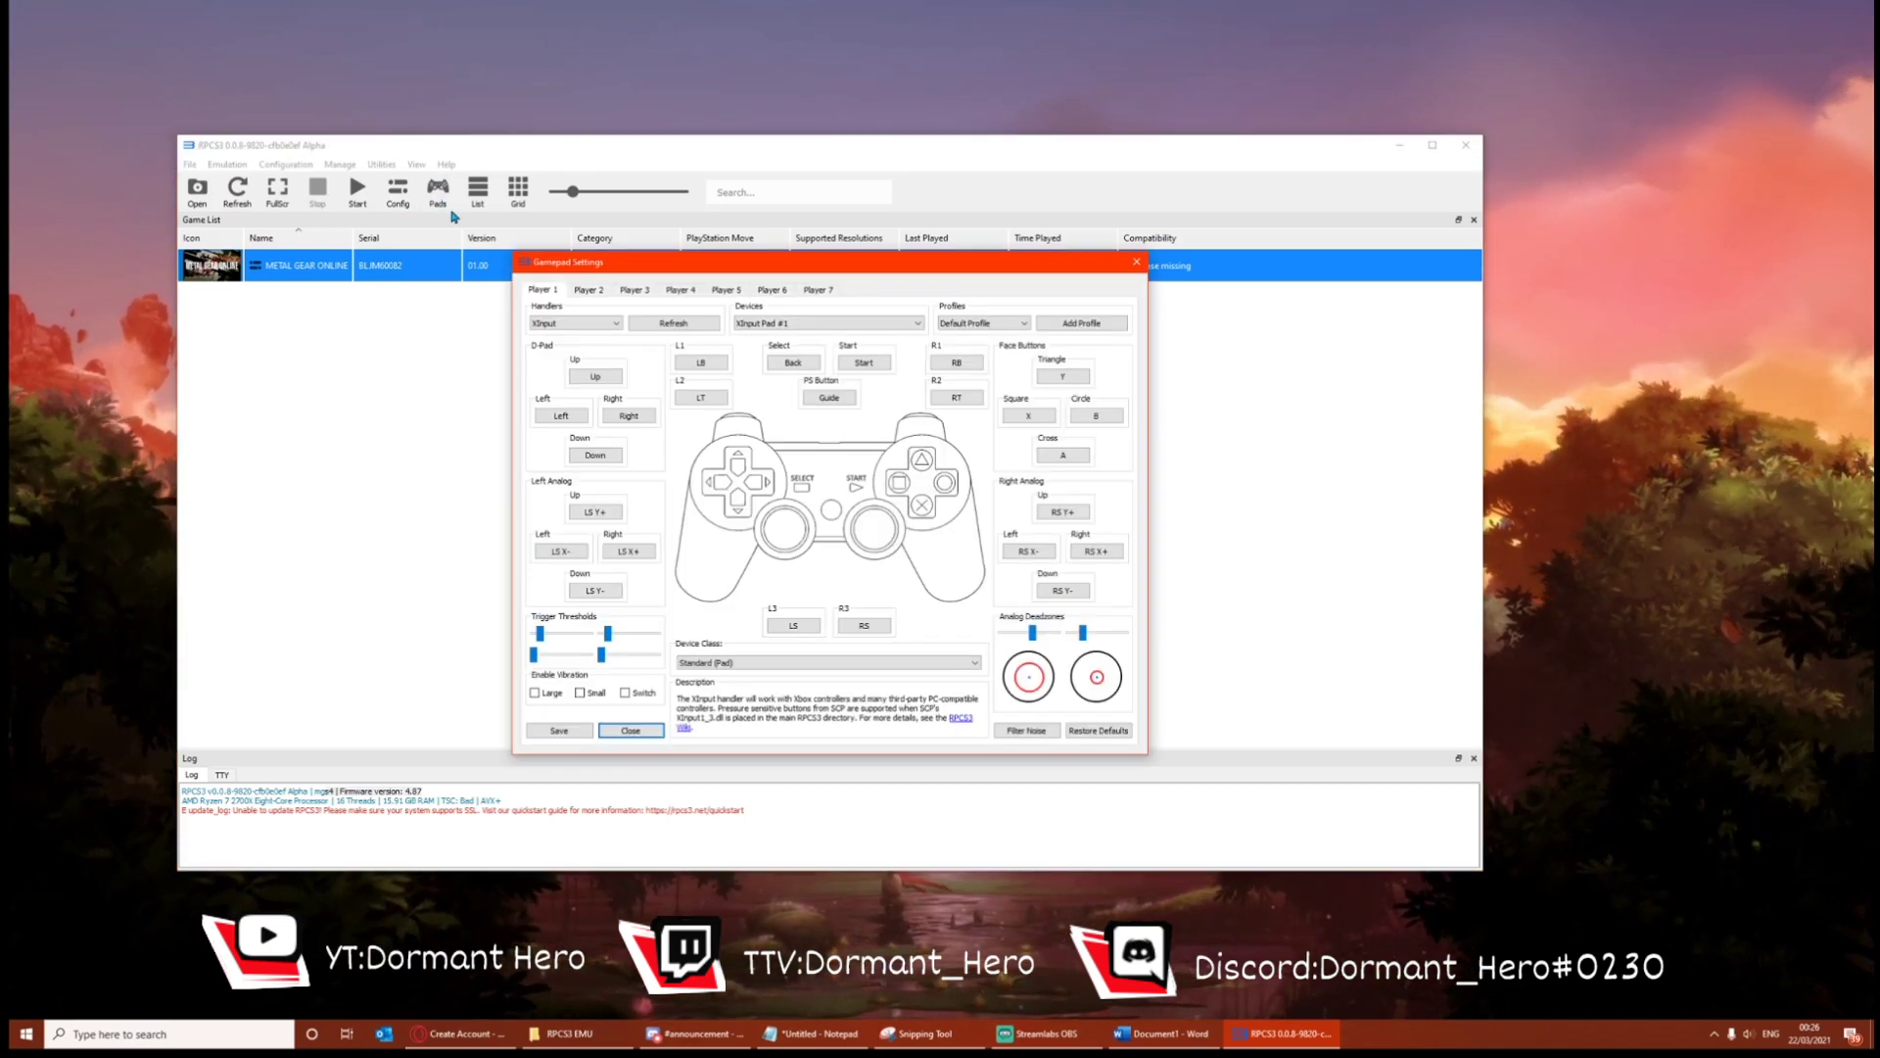
drag(691, 298, 424, 298)
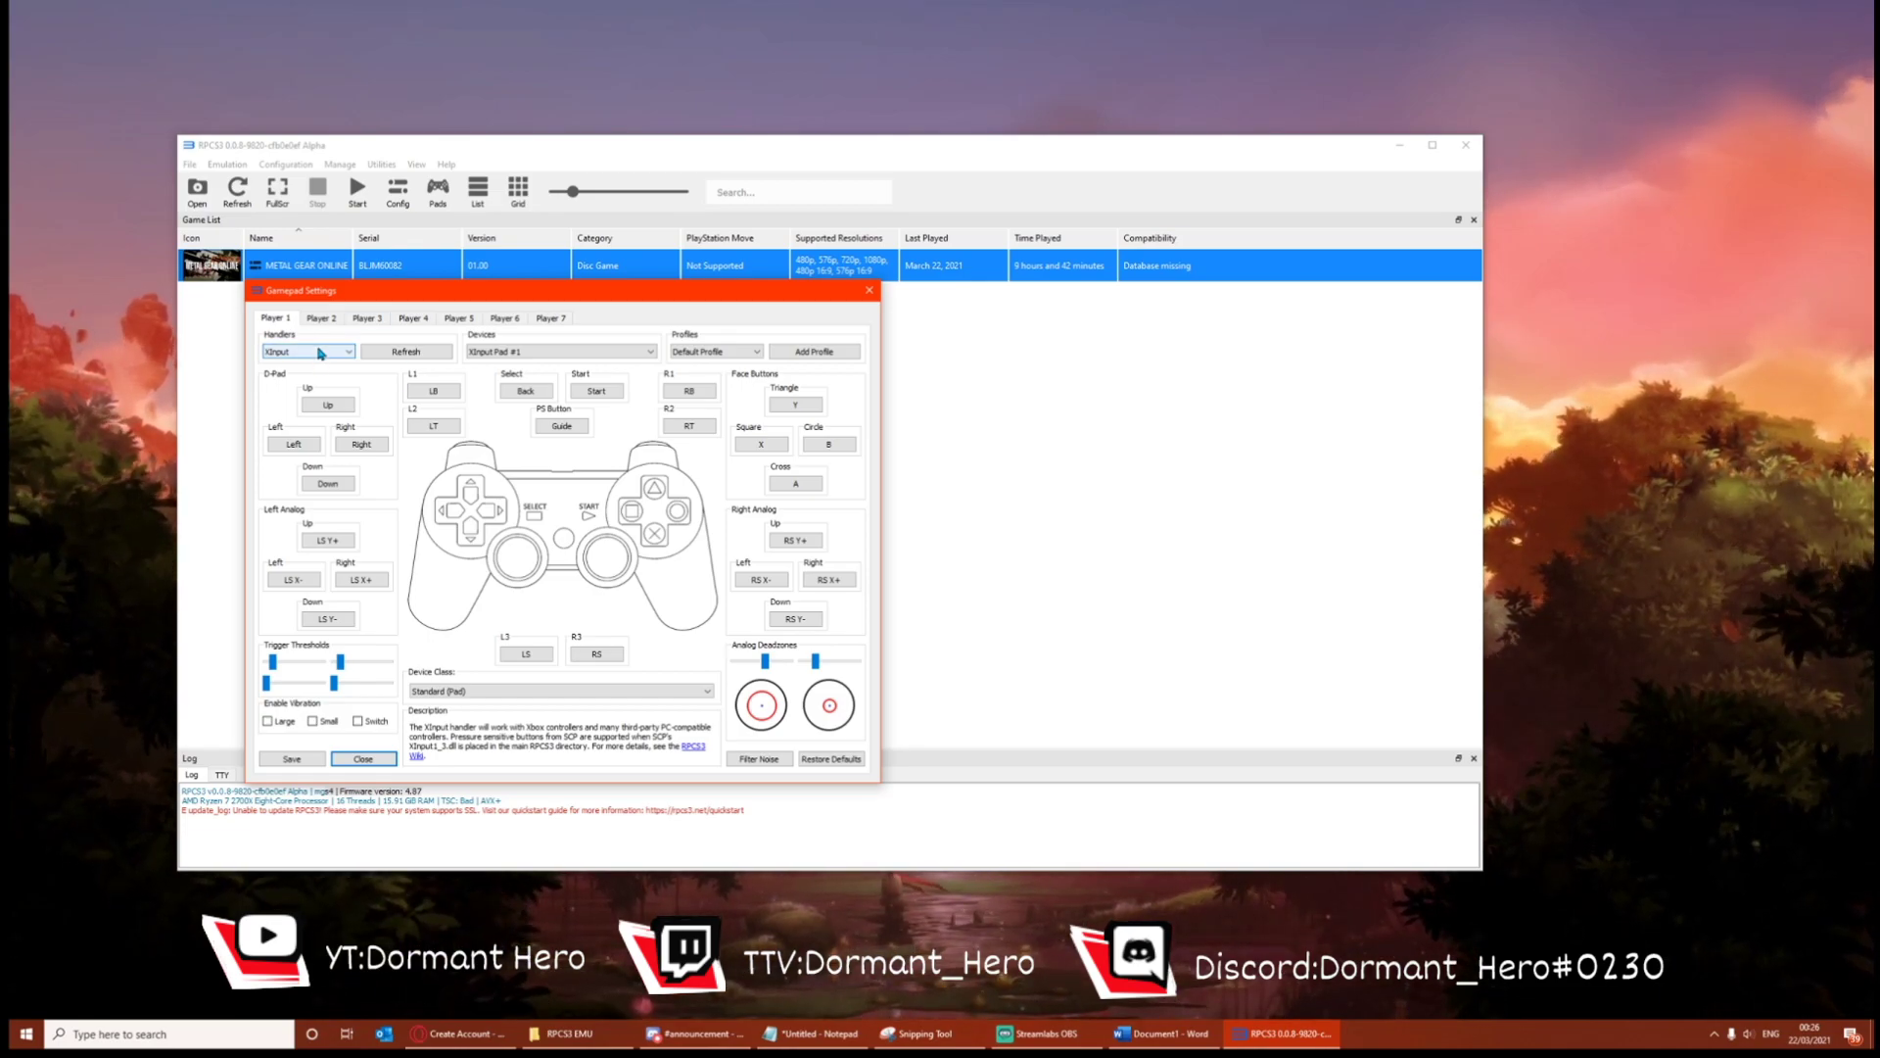
click(321, 353)
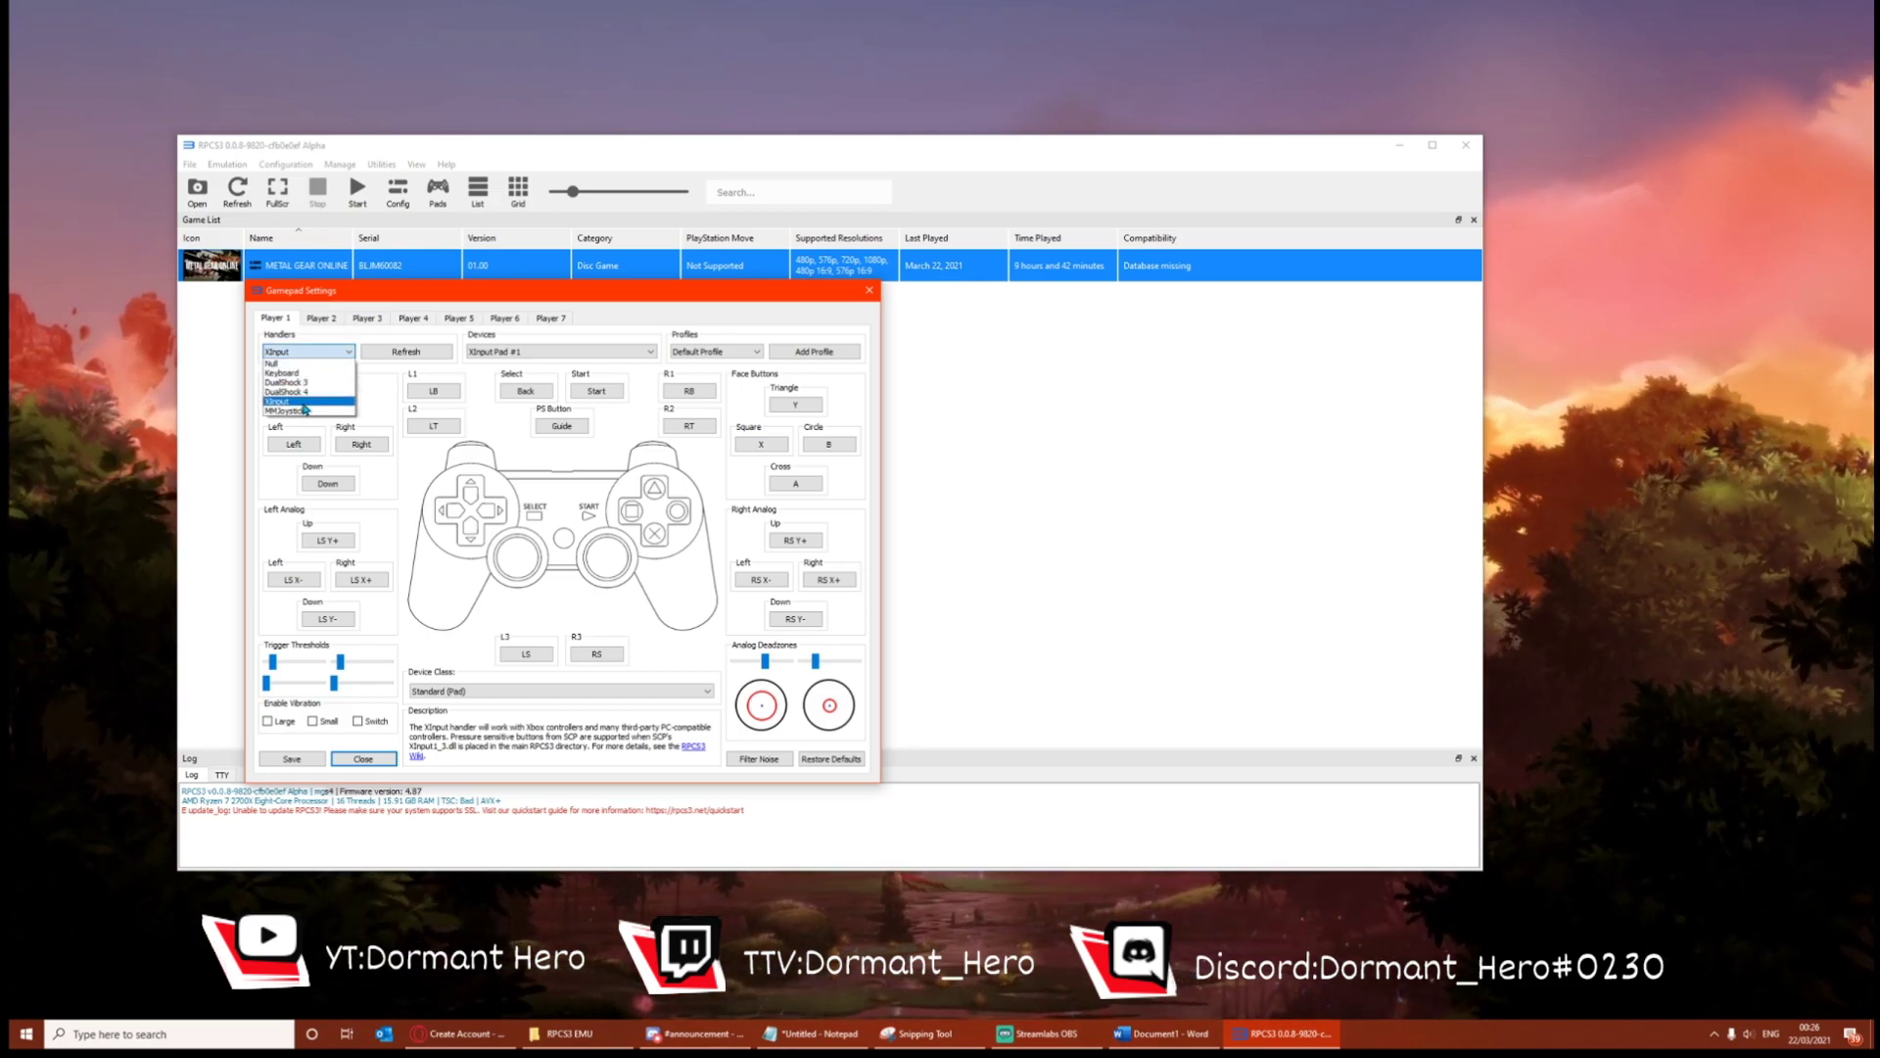
click(323, 351)
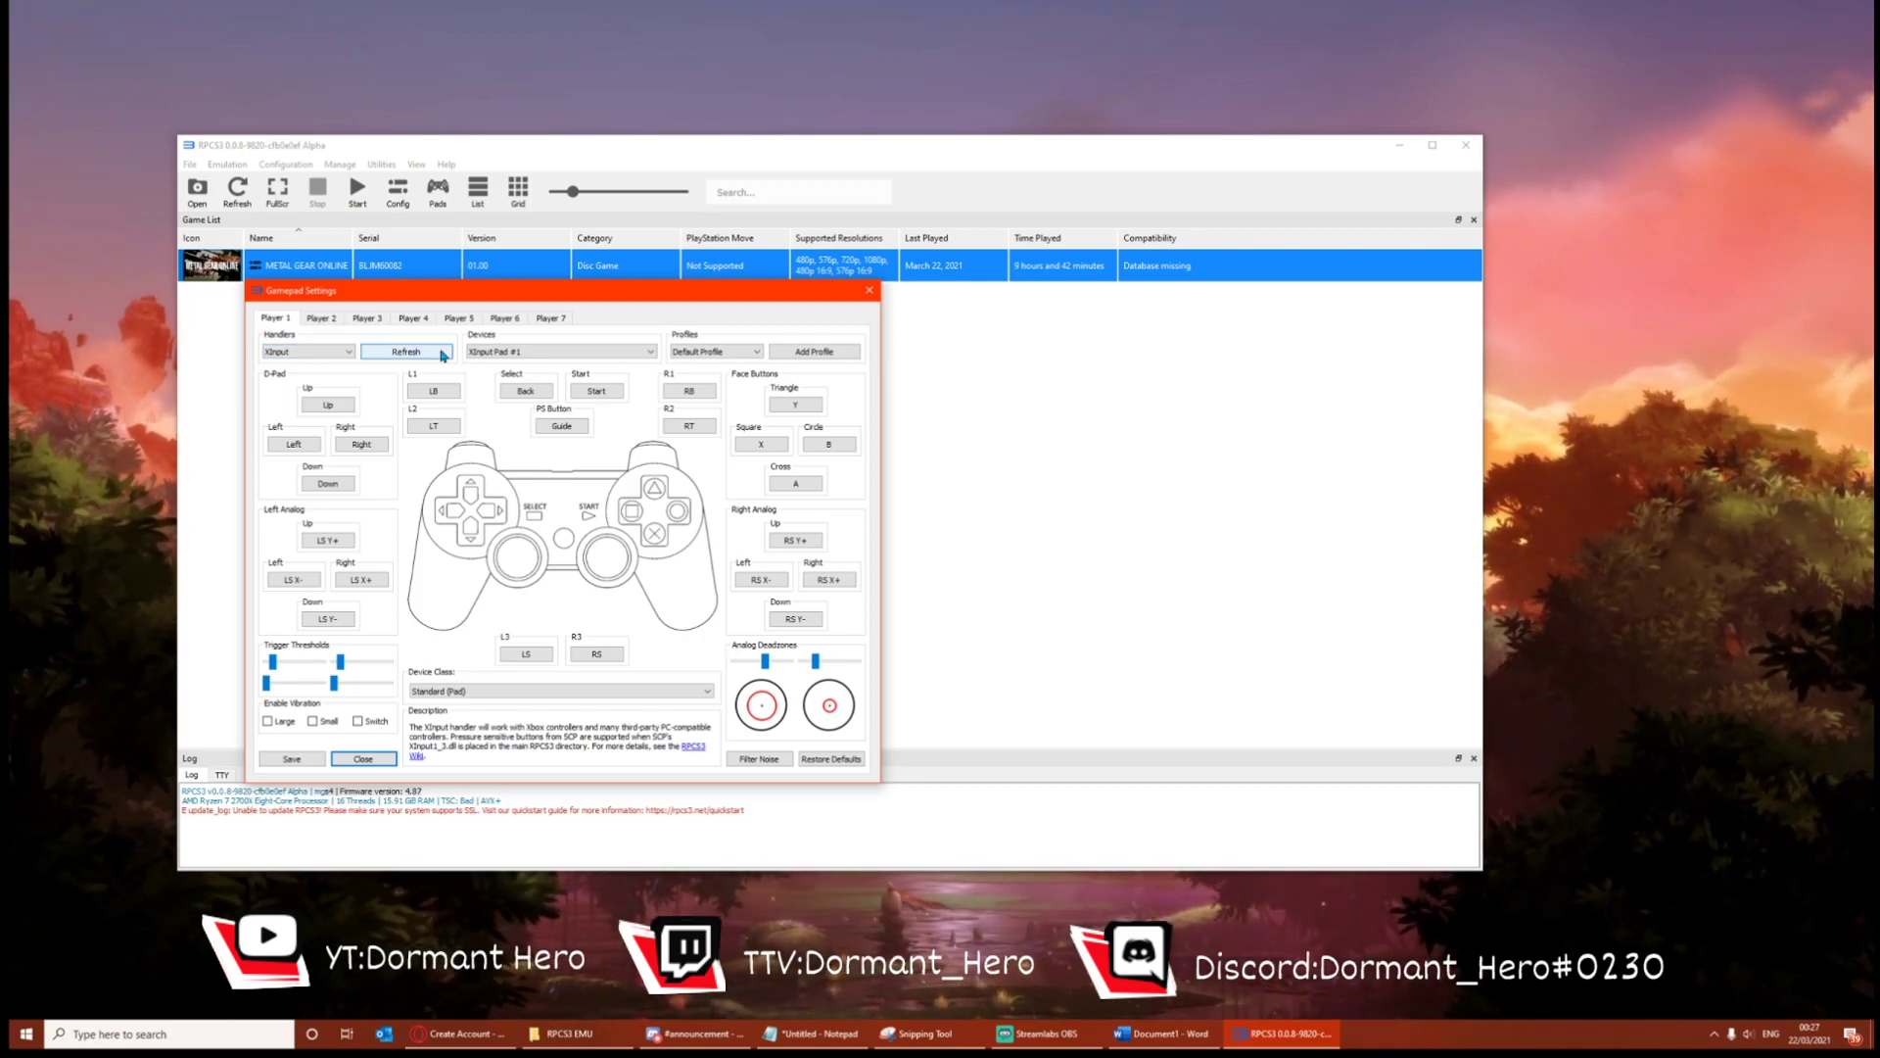
click(869, 290)
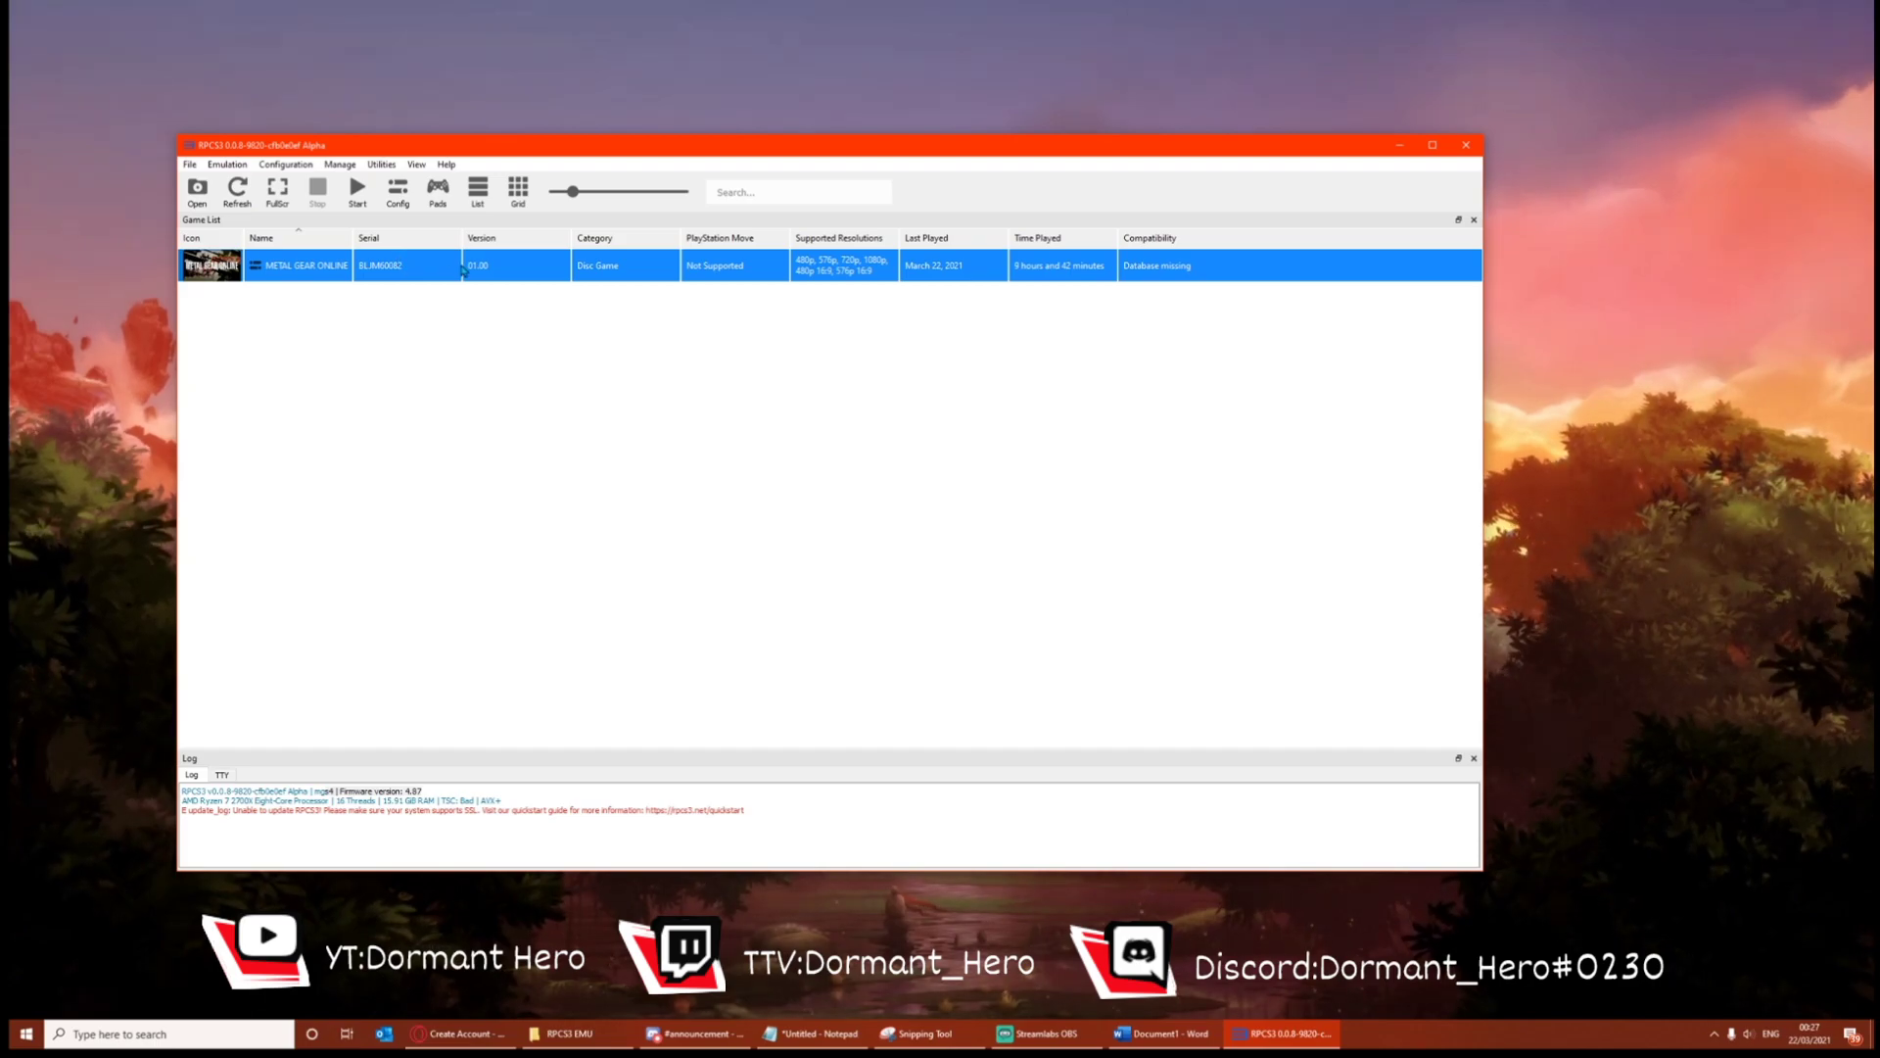
- Open the custom configuration of METAL GEAR ONLINE and review its CPU, GPU, Audio and I/O settings
right_click(461, 270)
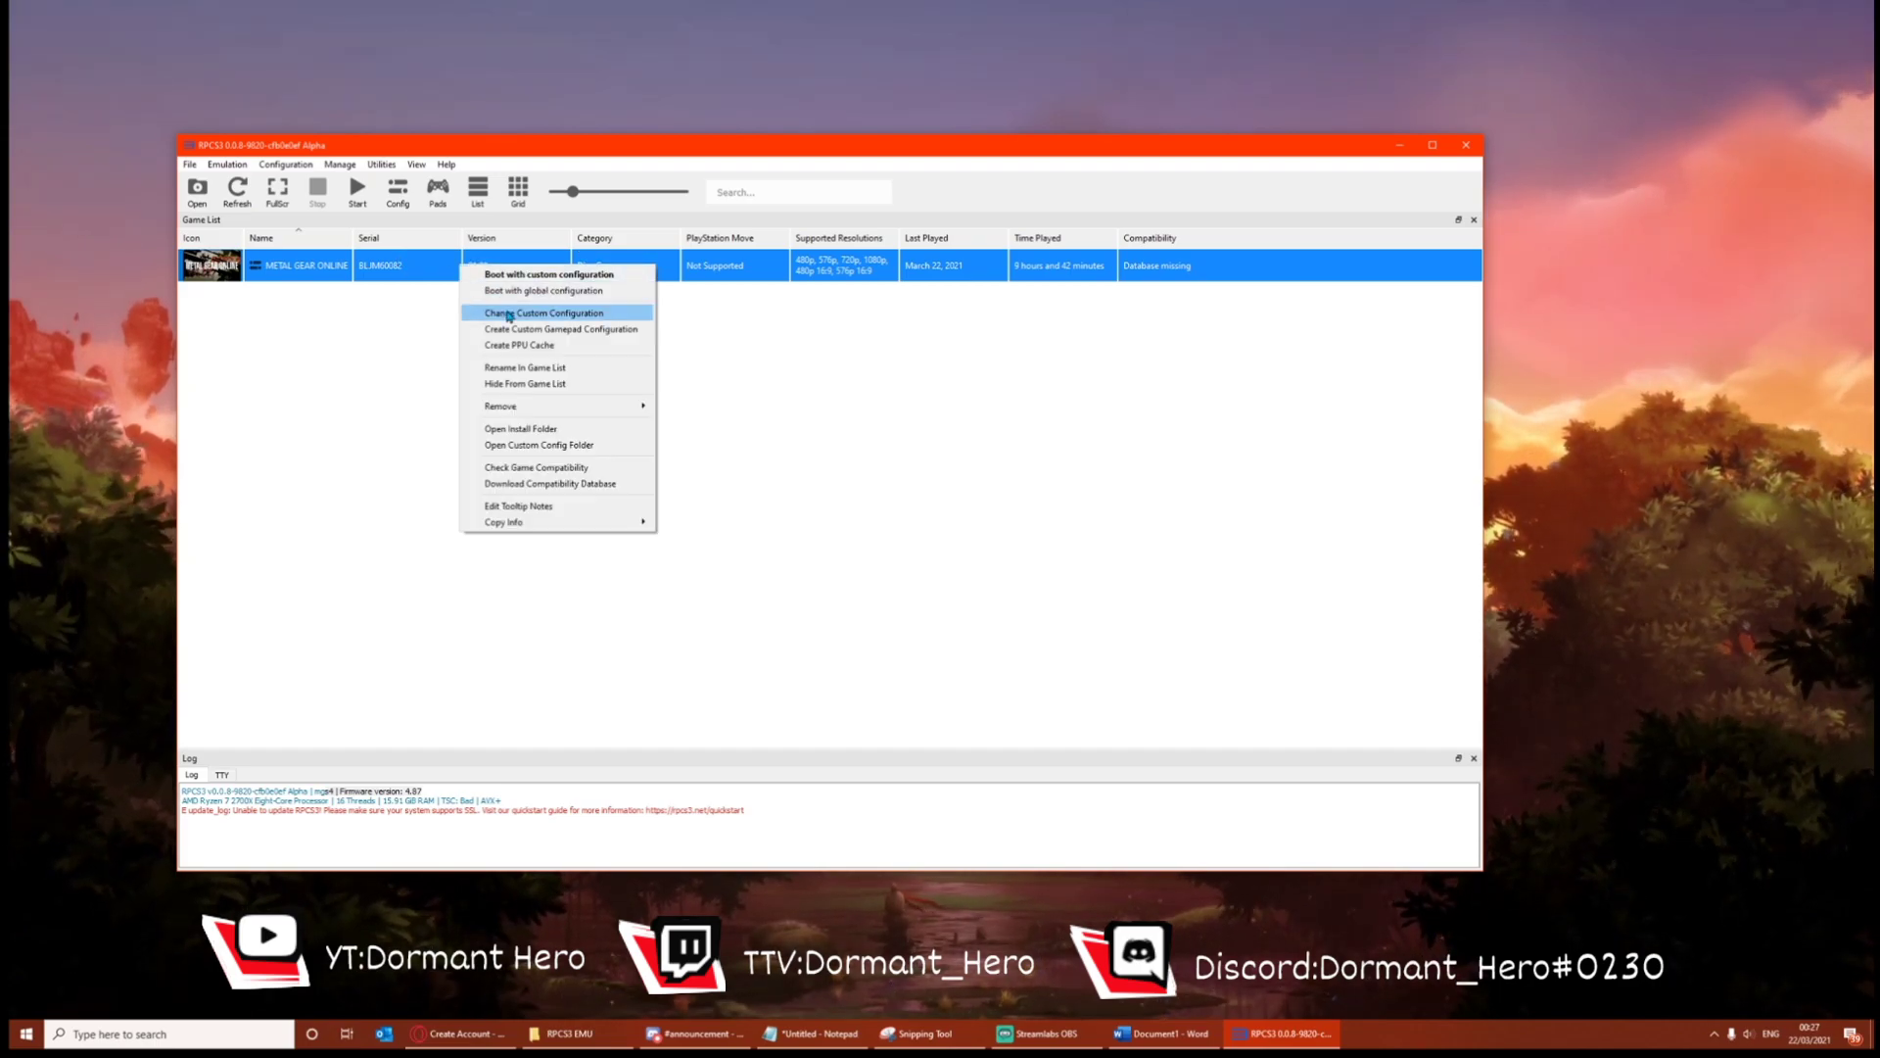
click(509, 312)
drag(719, 283, 400, 257)
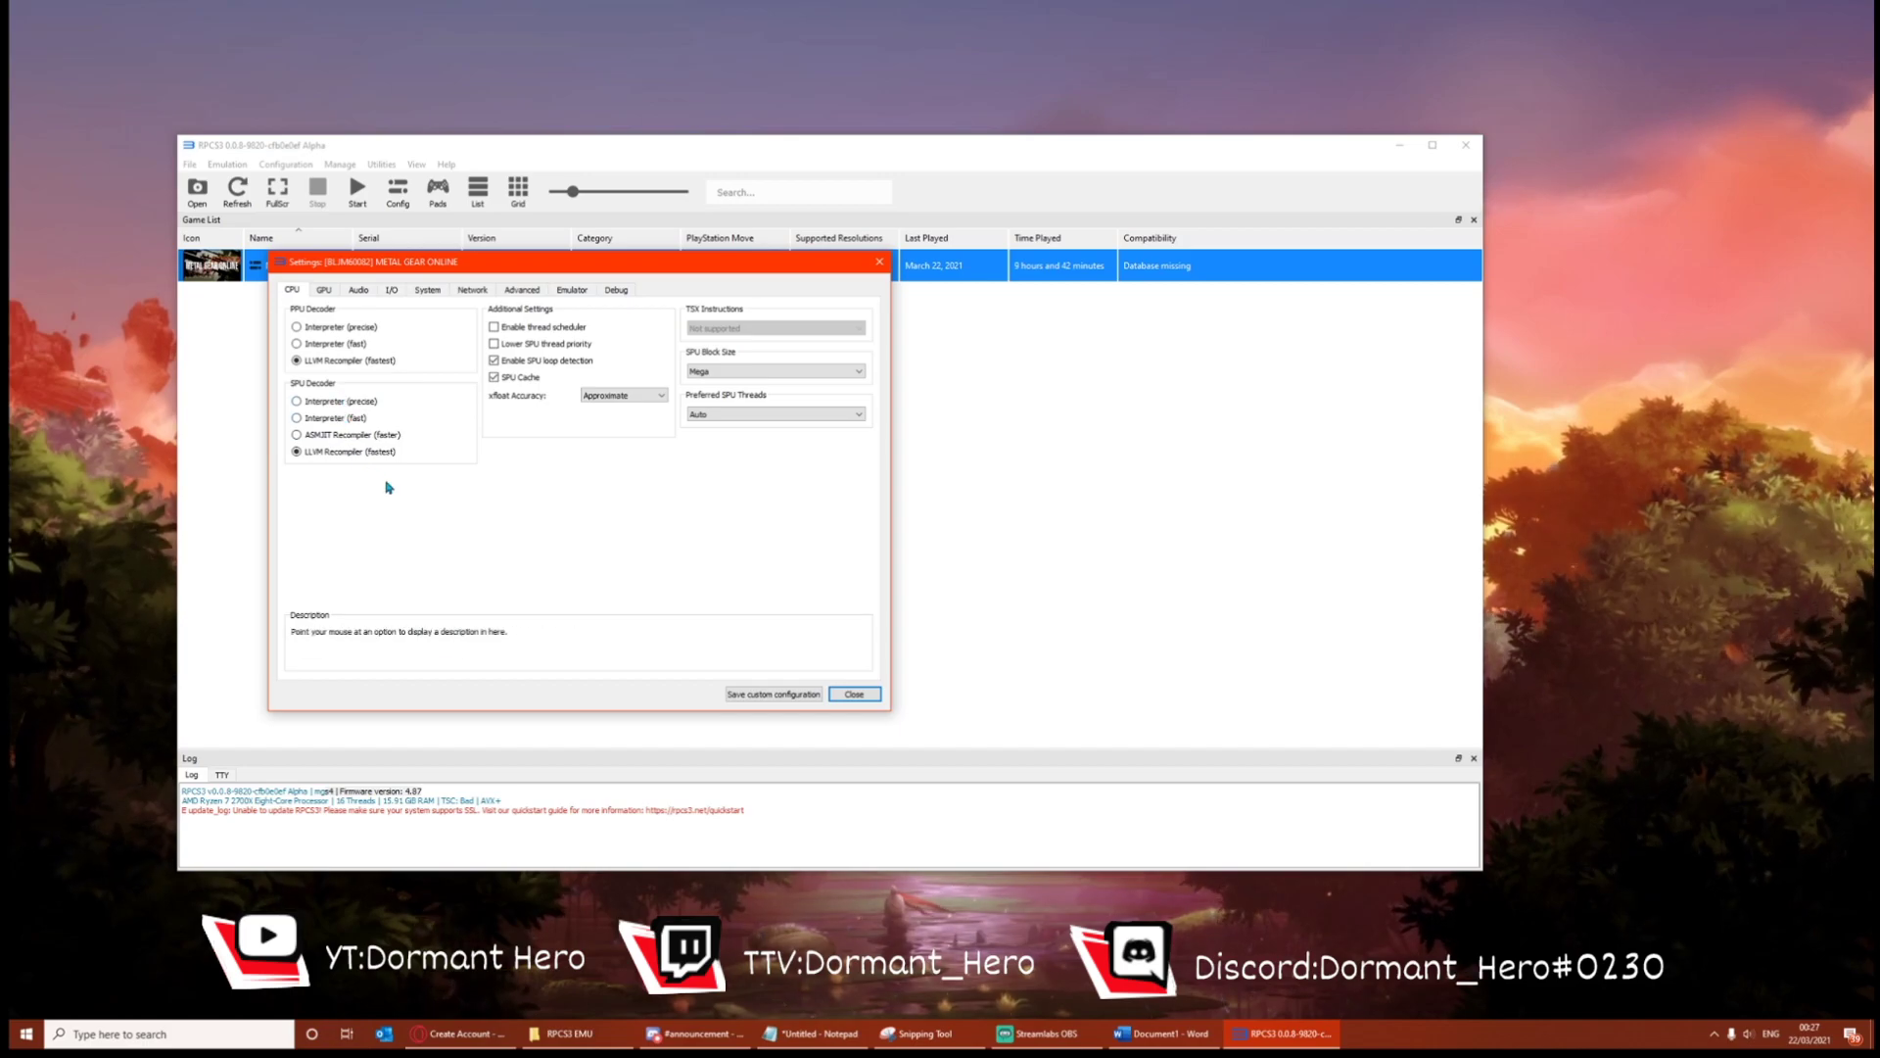
click(323, 291)
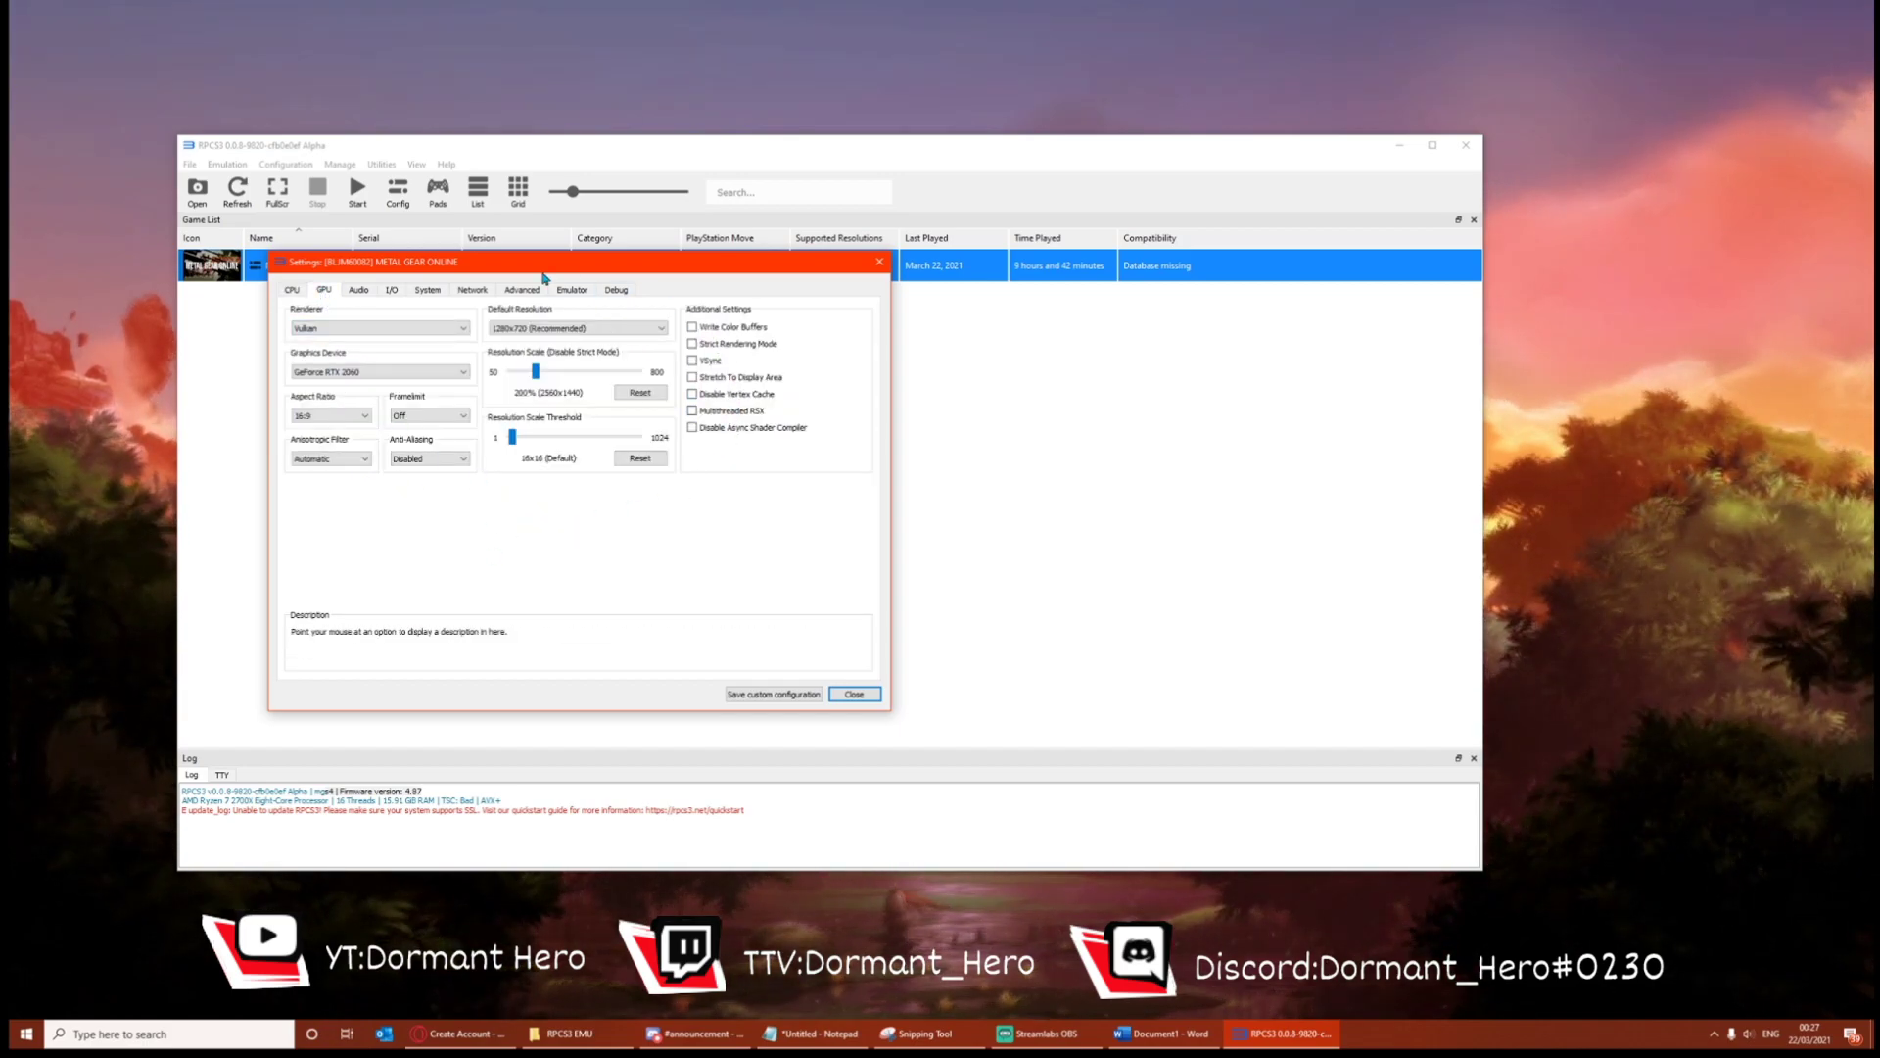
click(359, 292)
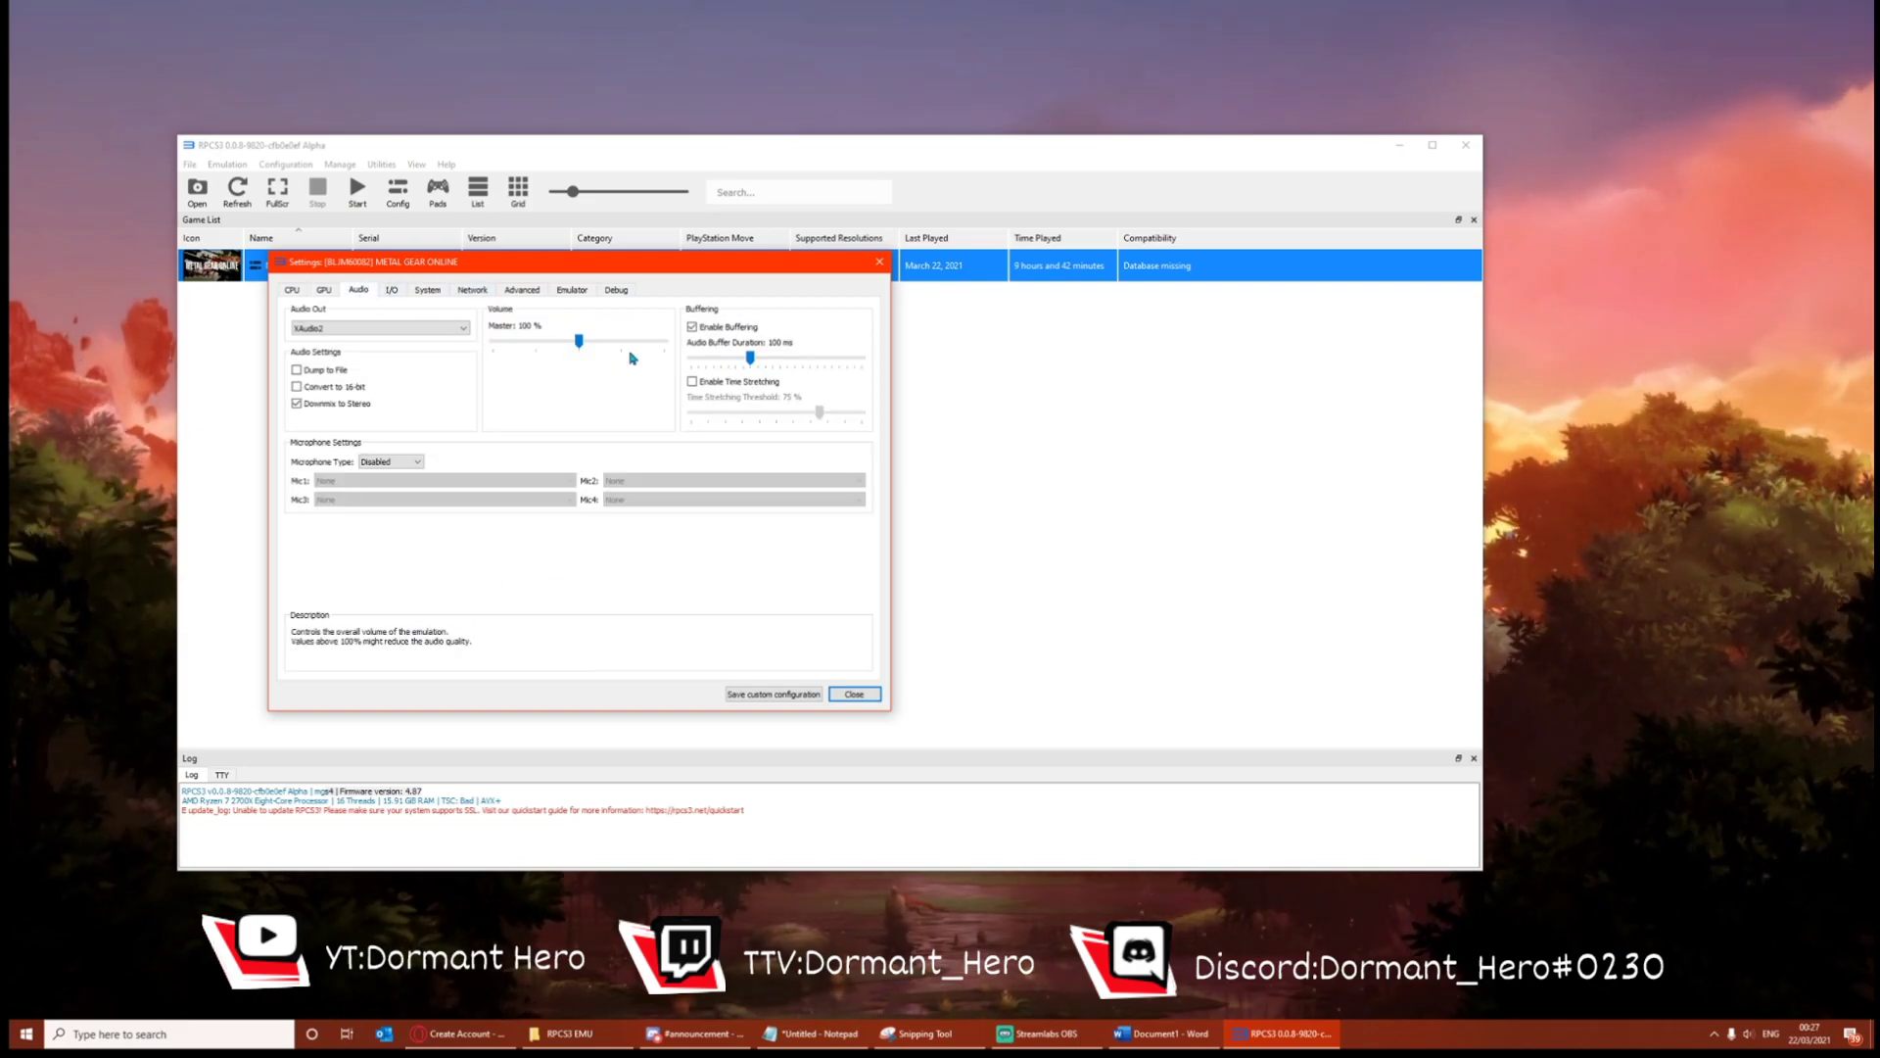
click(391, 291)
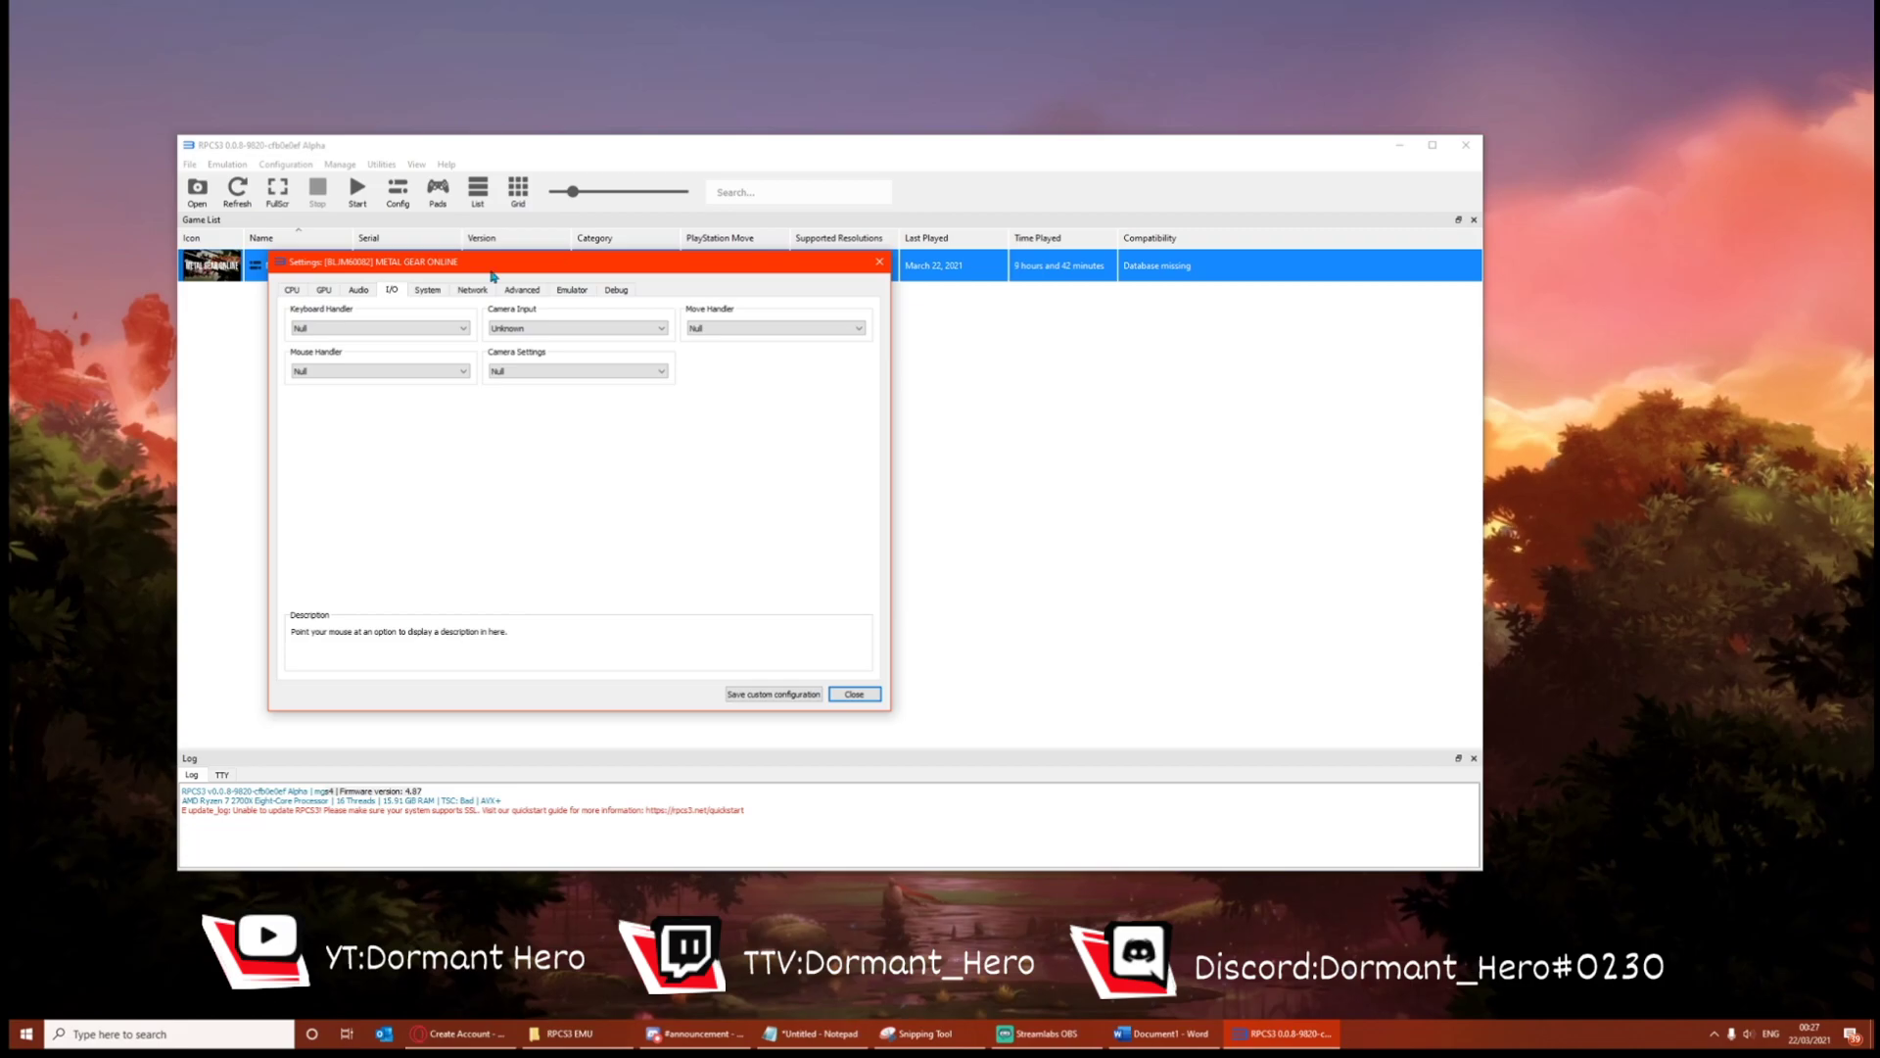
- Review the game's System, Network, Advanced, Emulator and Debug settings, and close the configuration without saving
click(419, 294)
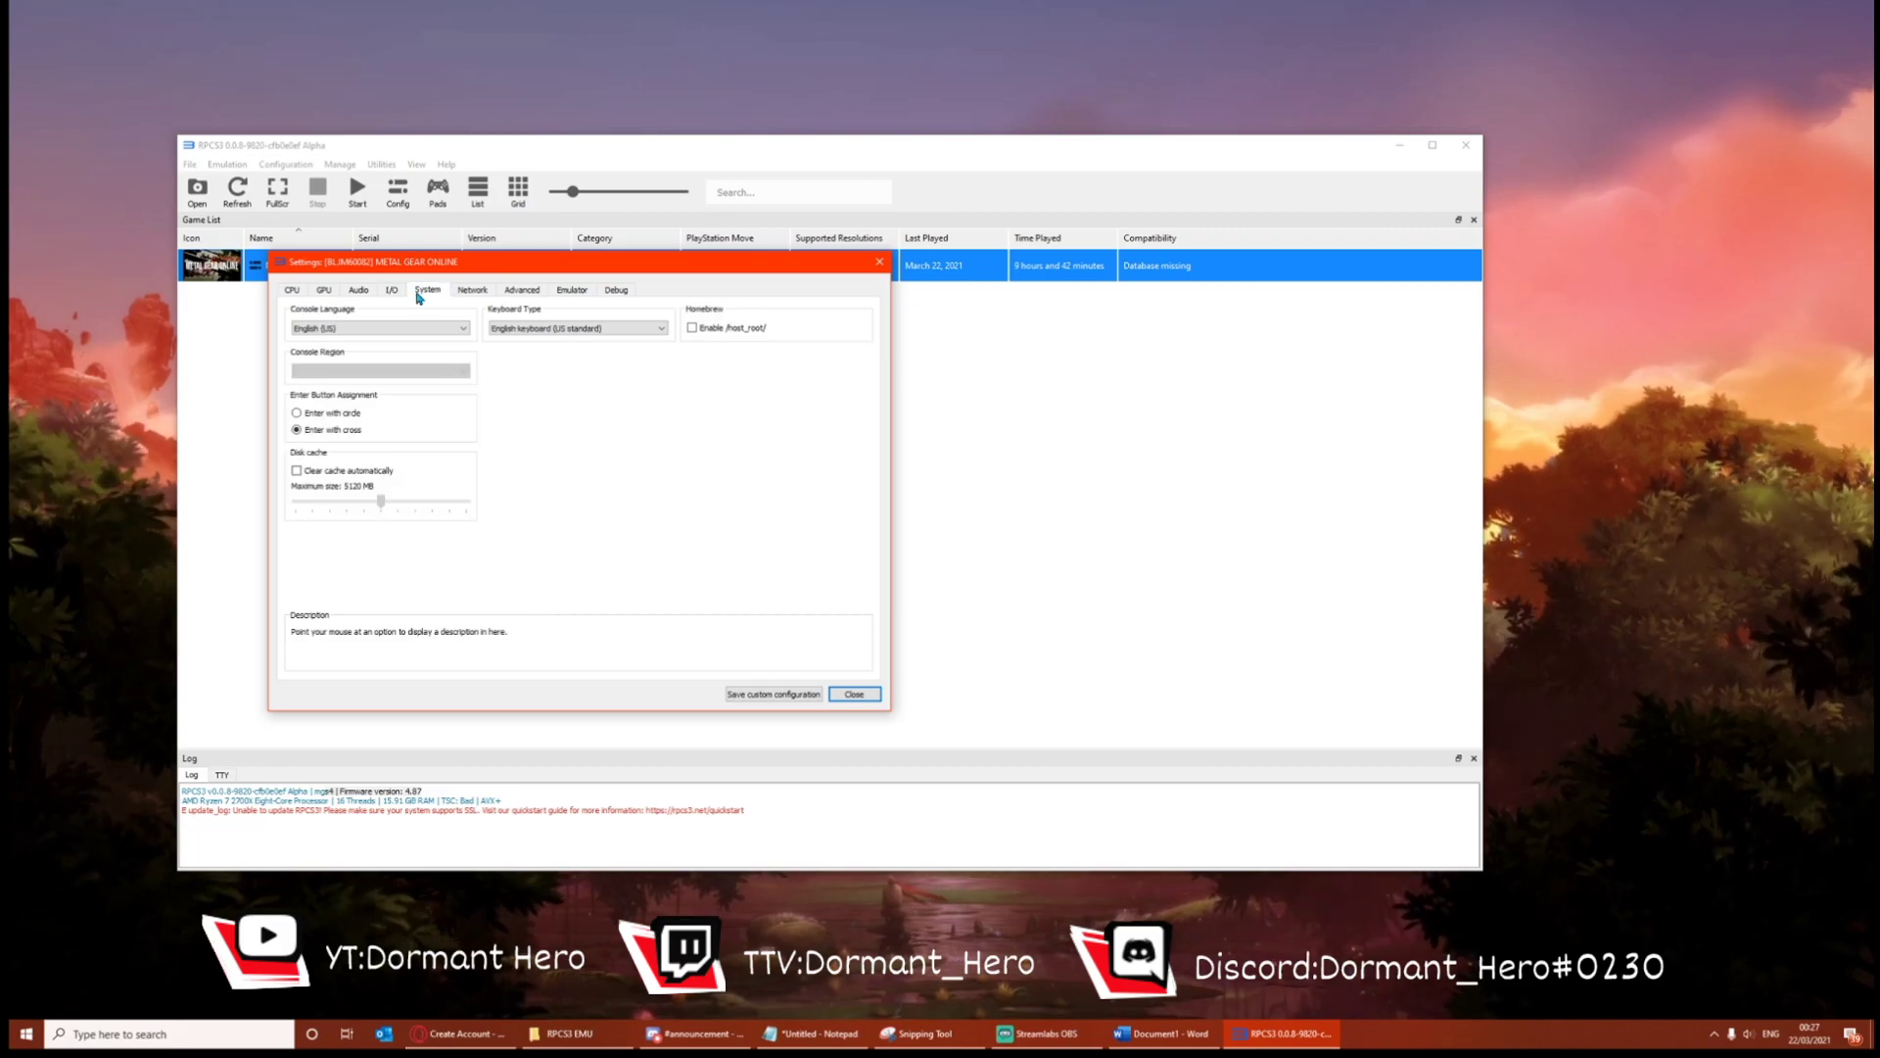
click(468, 296)
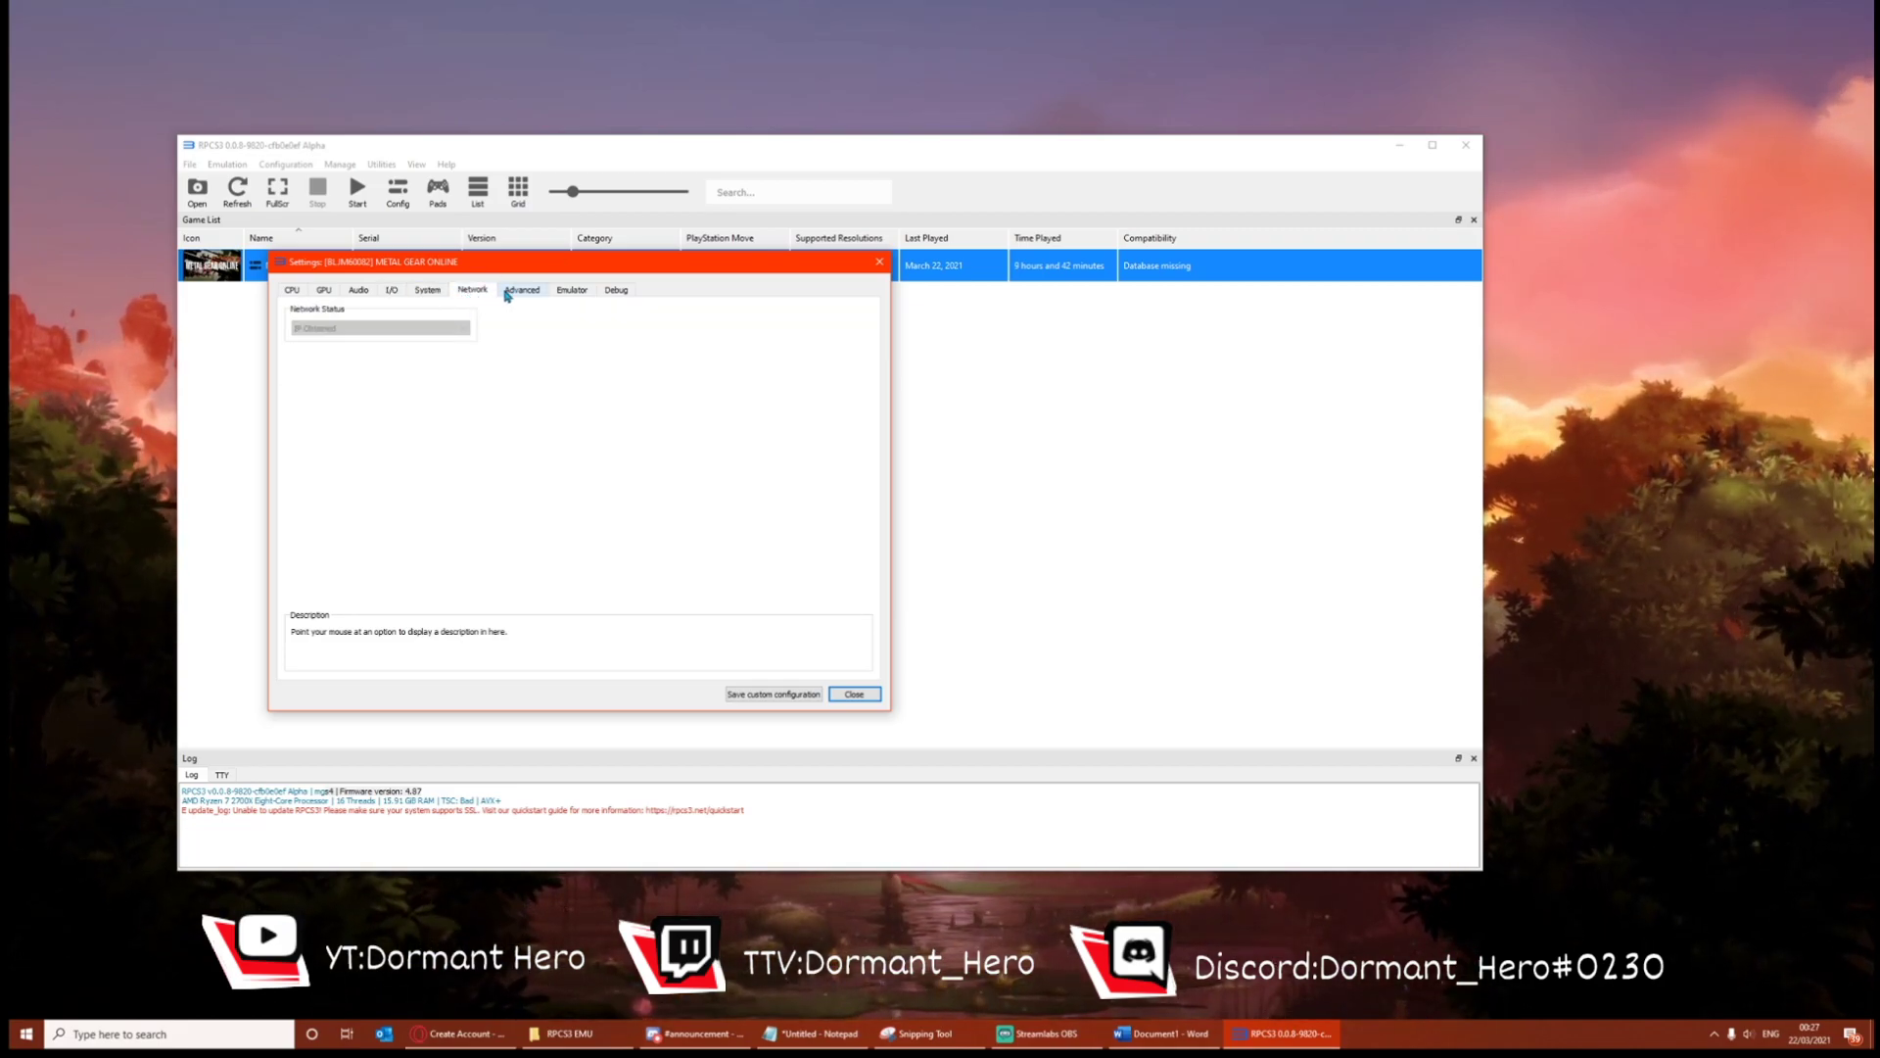
click(510, 294)
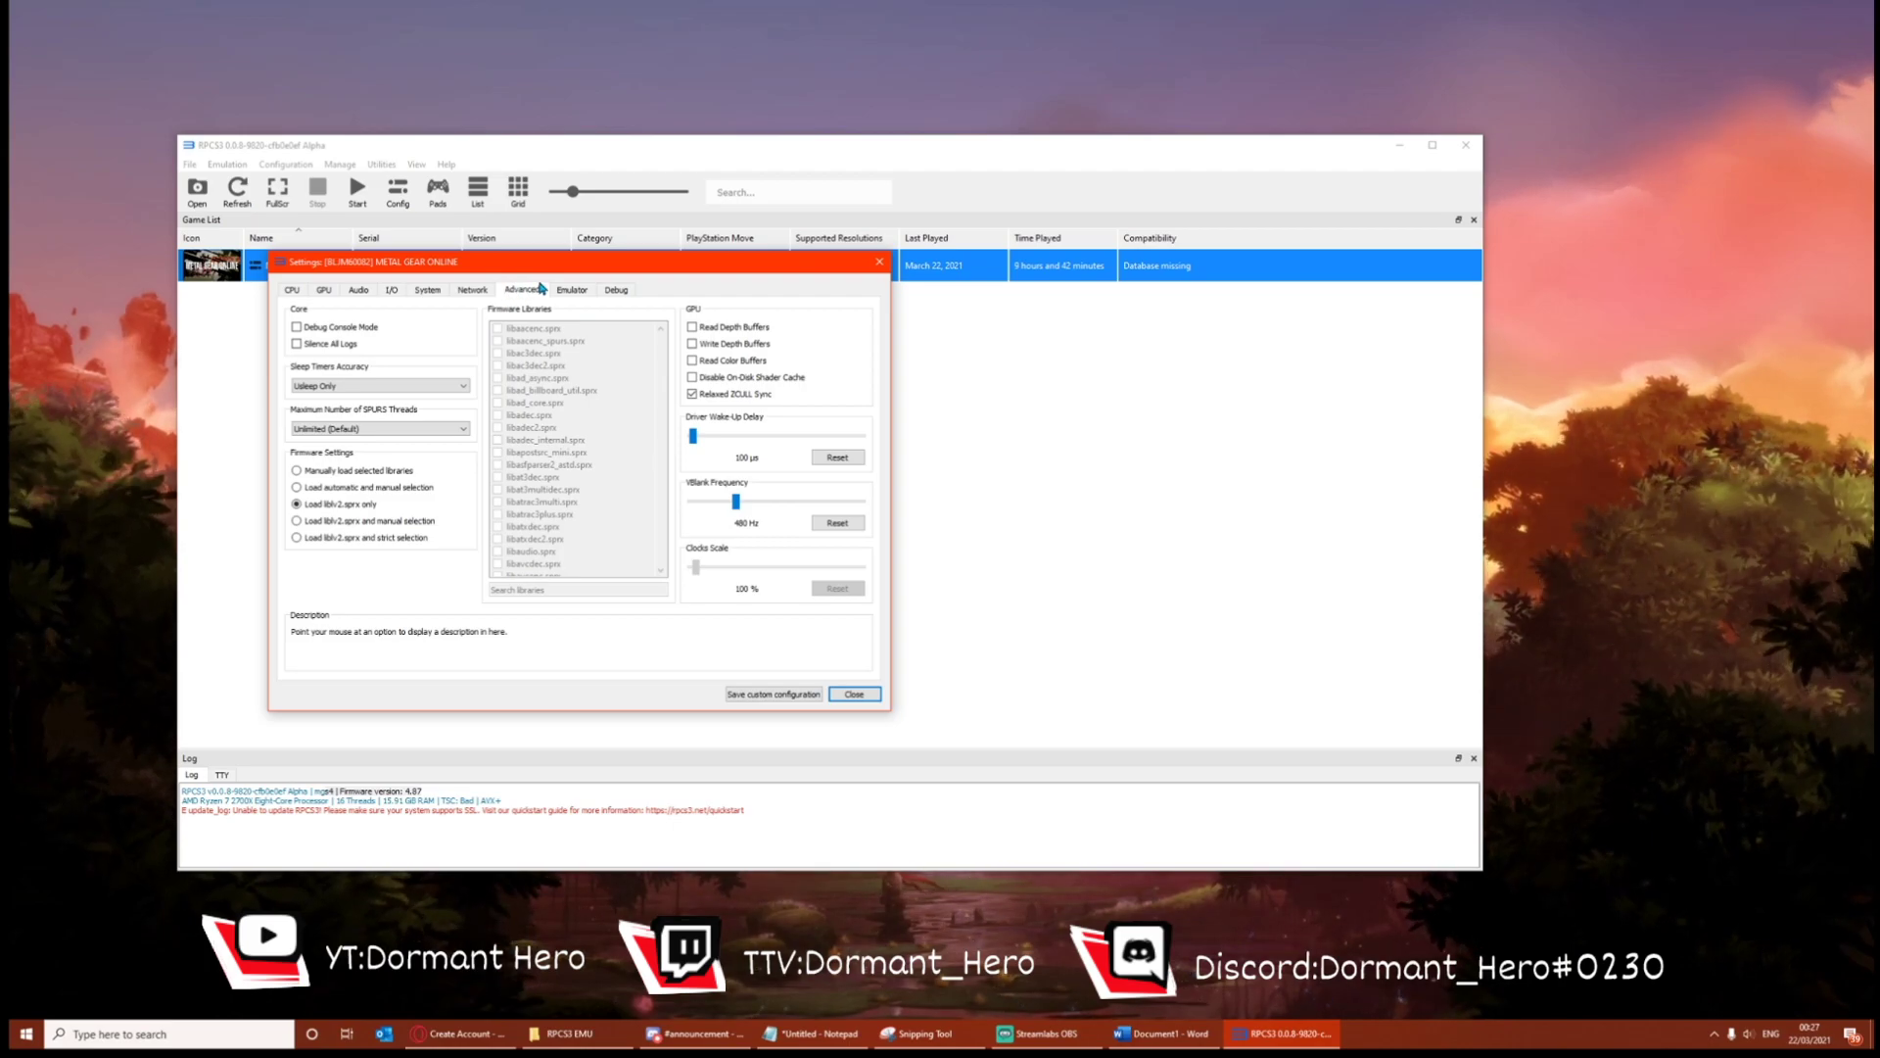
click(564, 290)
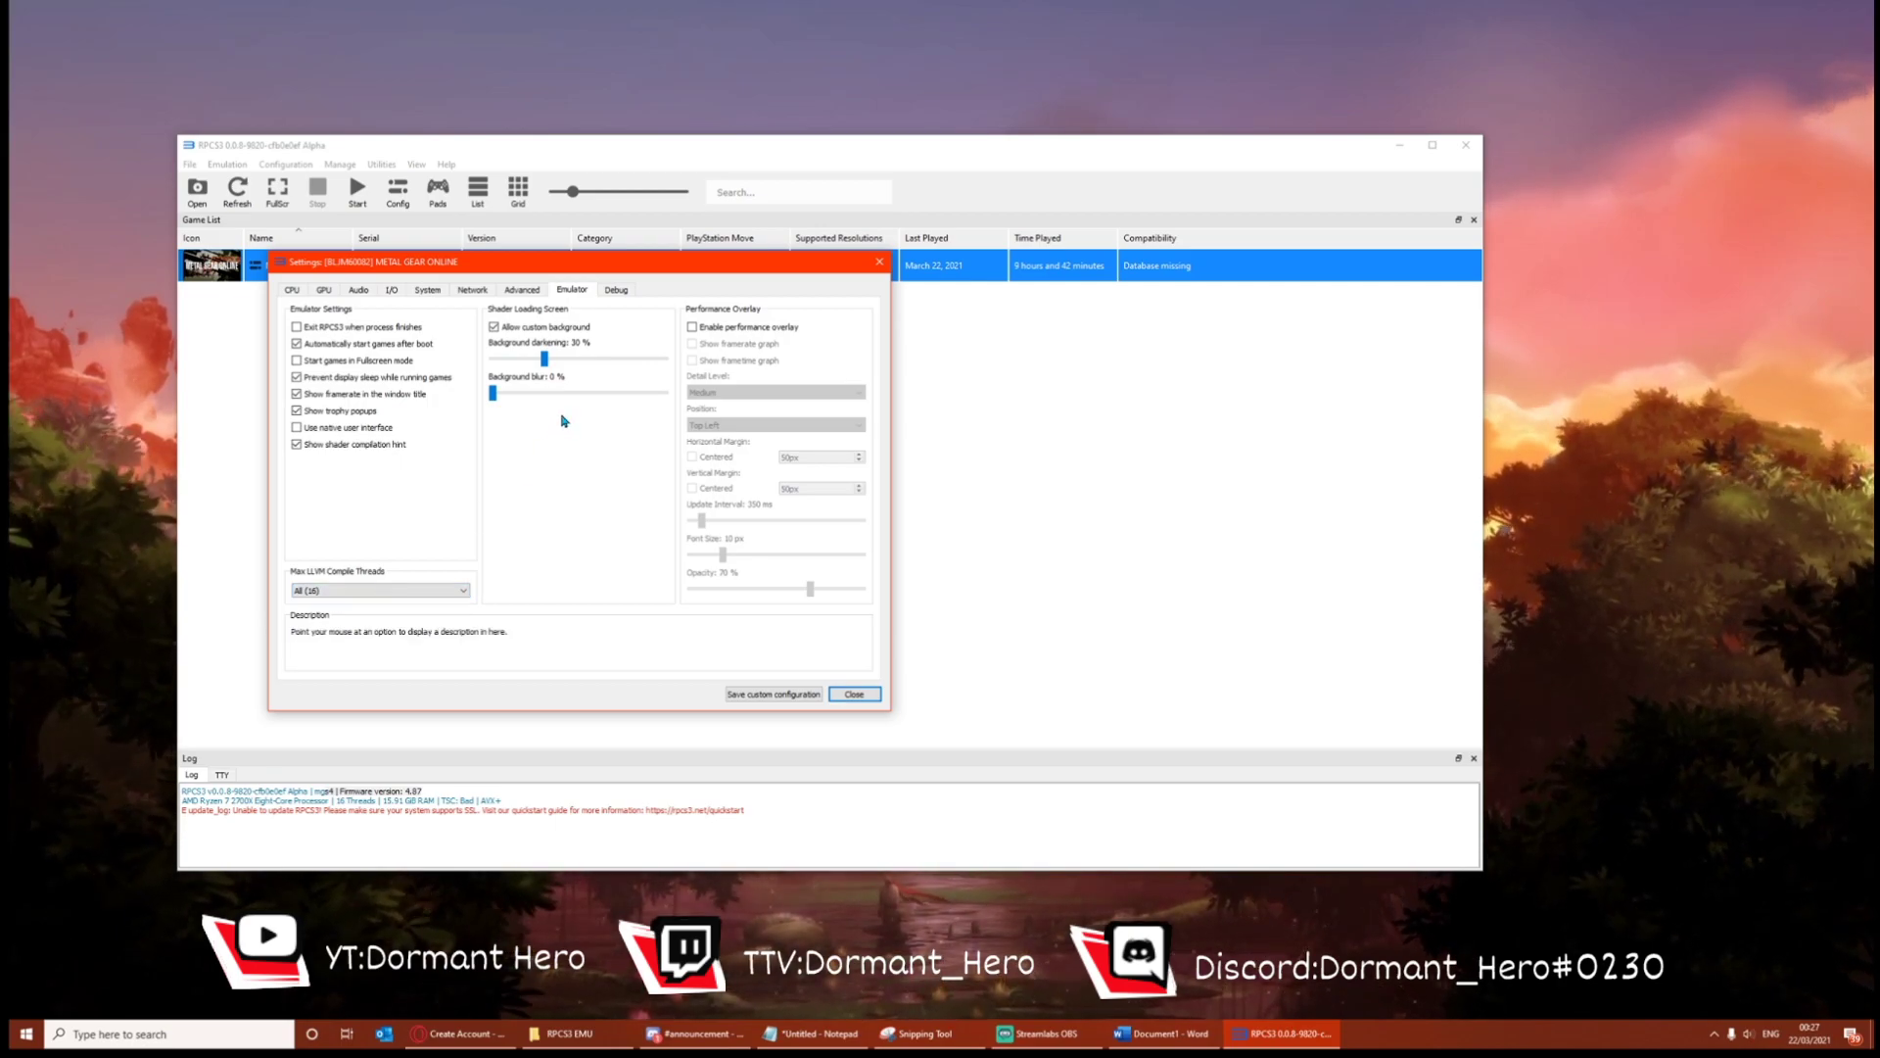
click(616, 290)
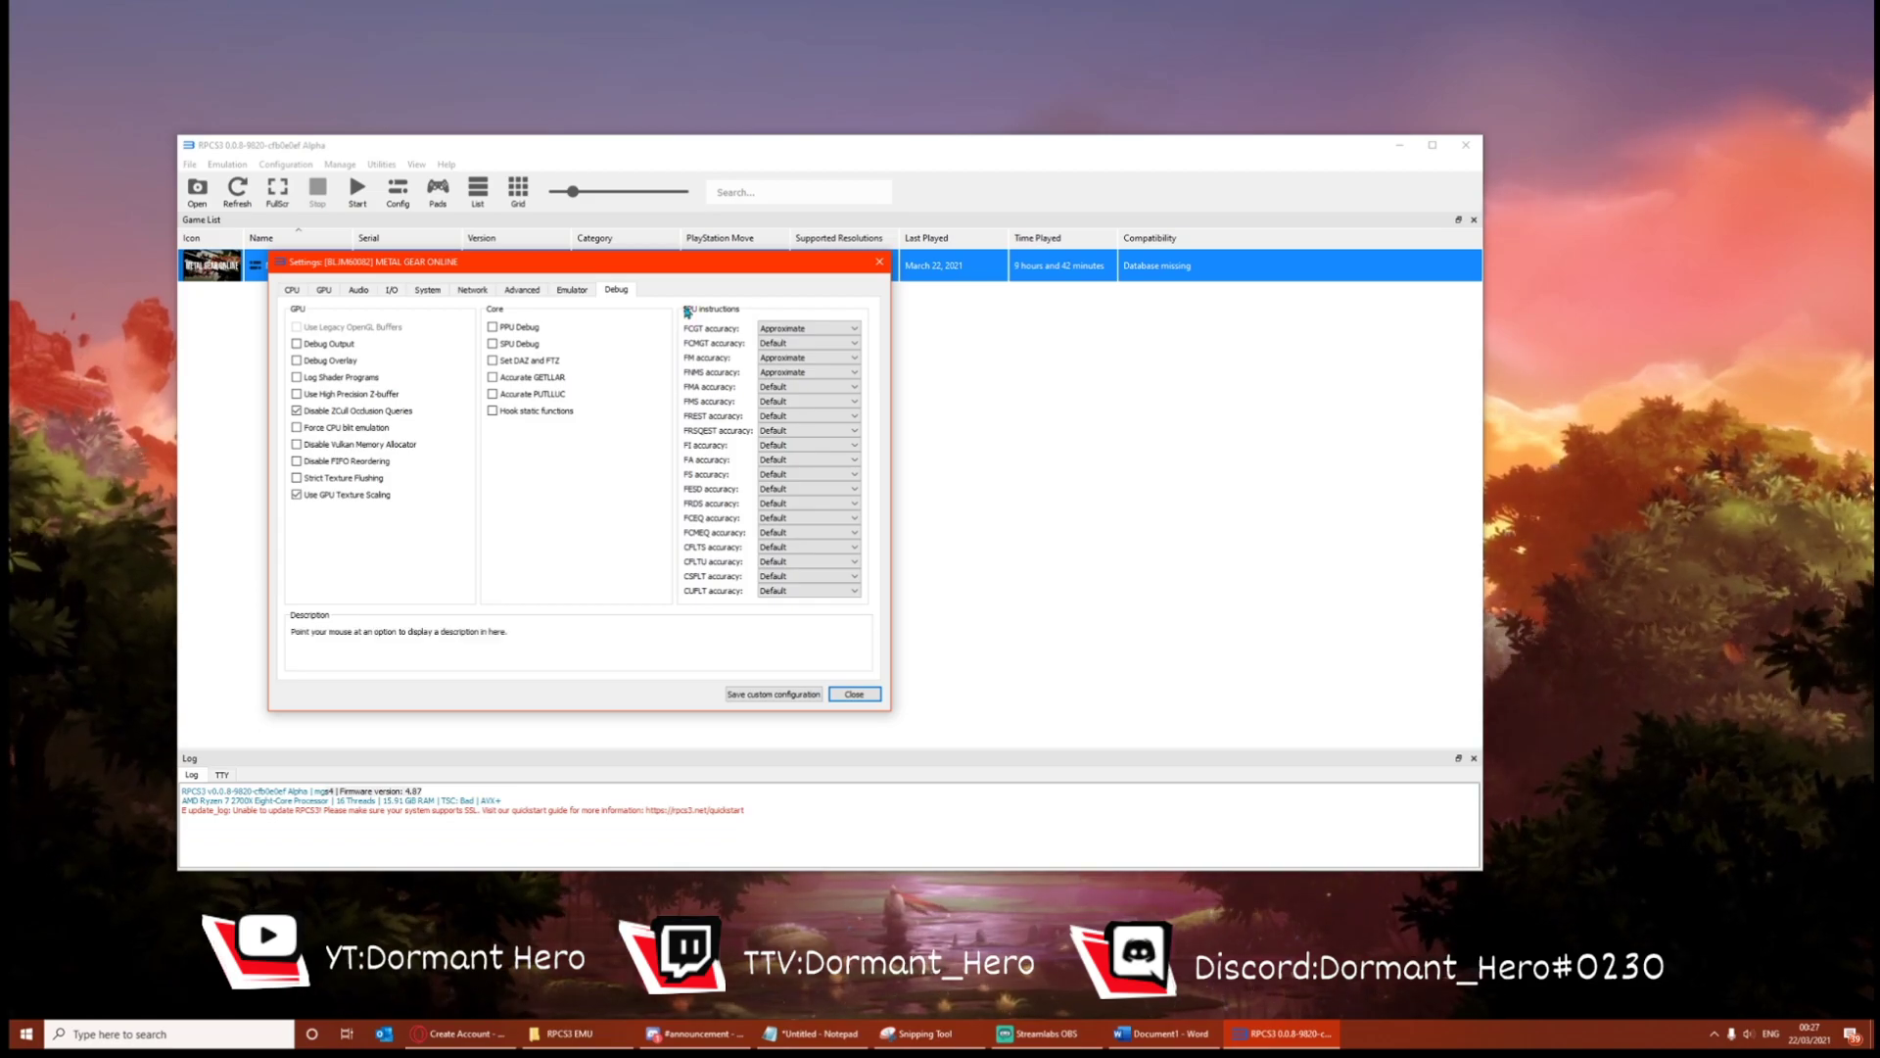
click(880, 261)
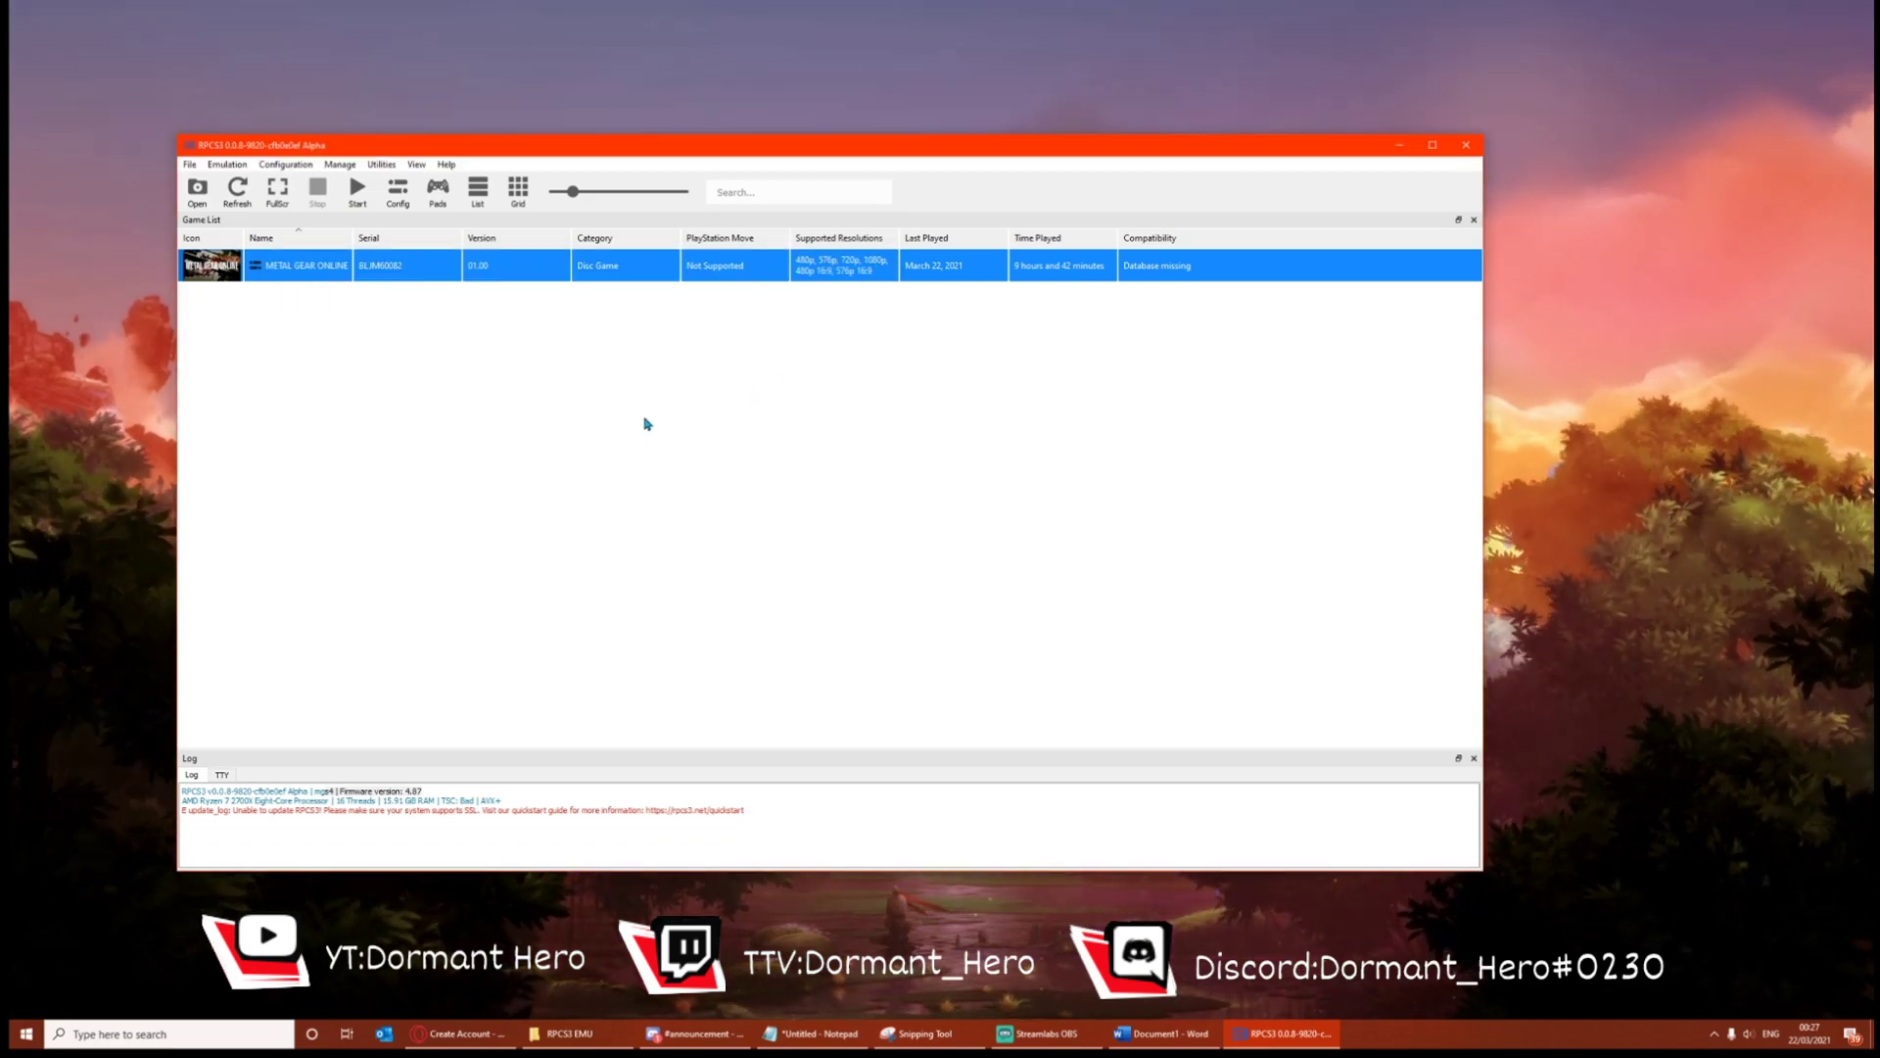
- View the boot options for METAL GEAR ONLINE, including booting with custom configuration, and dismiss them
right_click(483, 276)
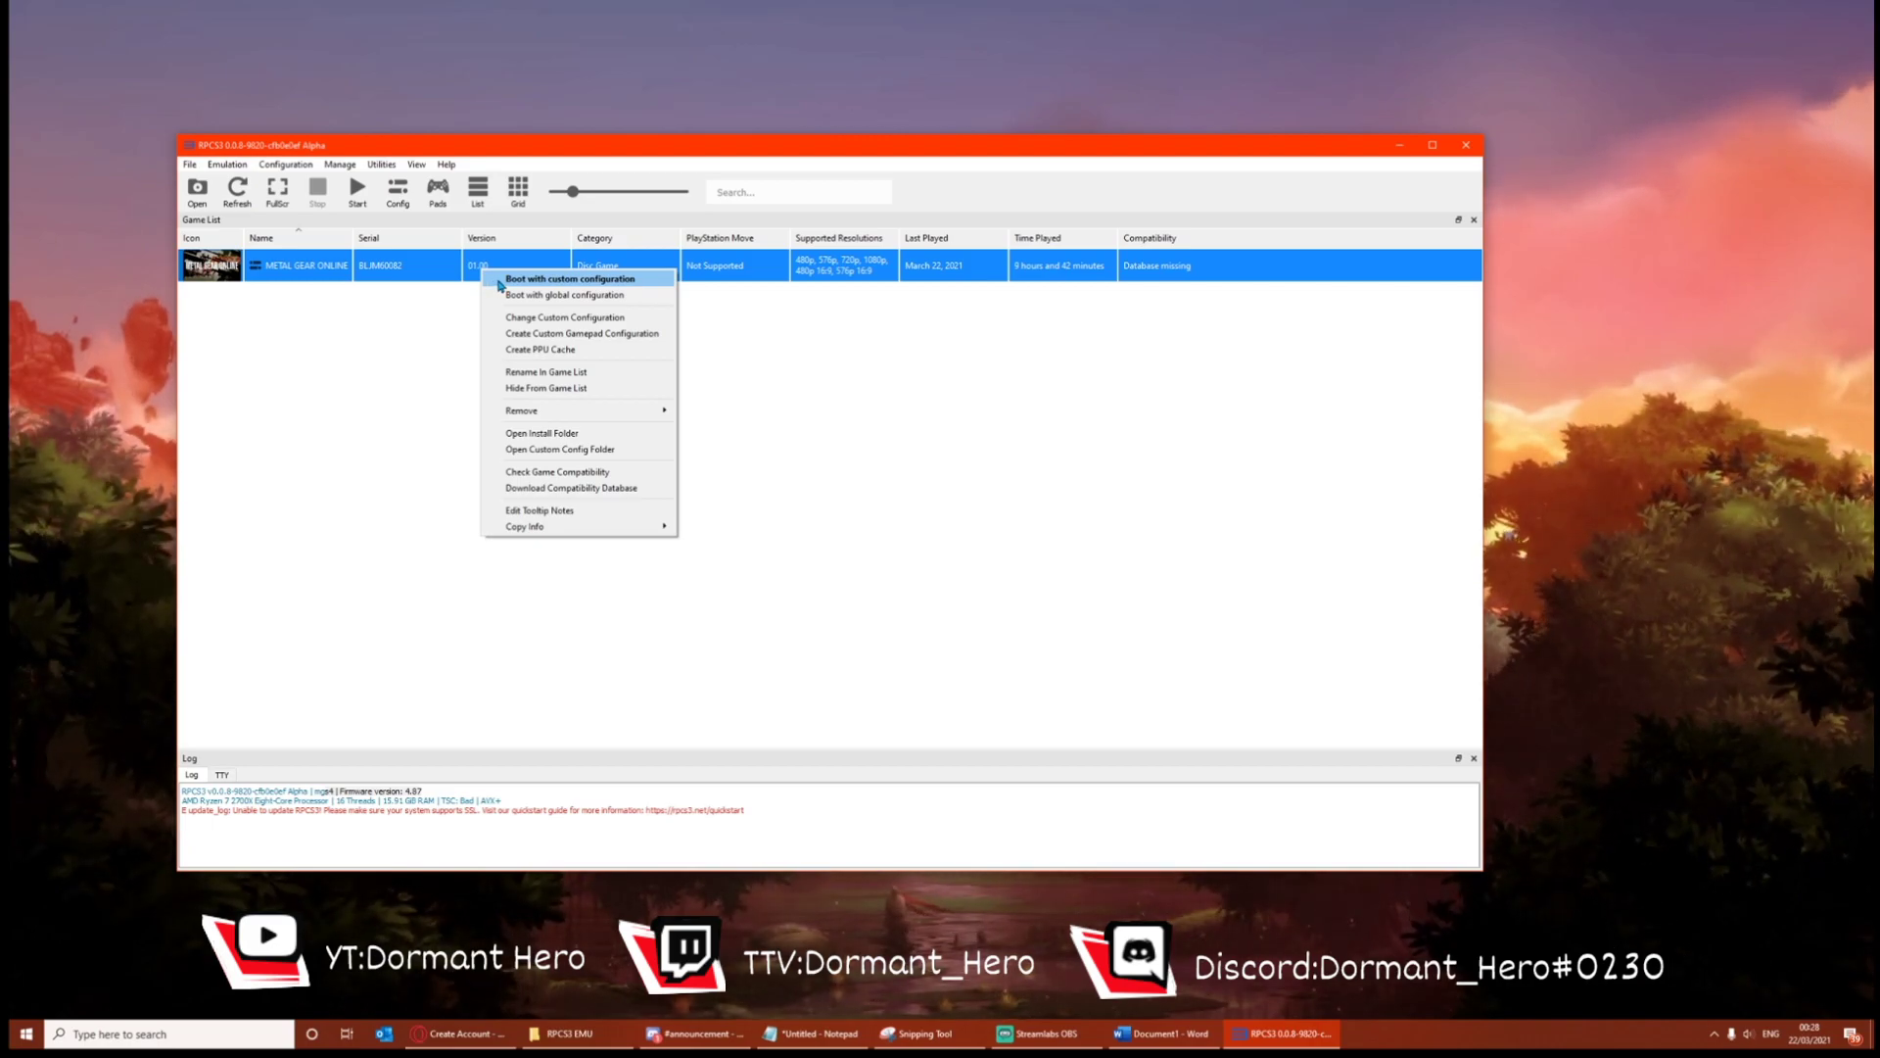
click(381, 387)
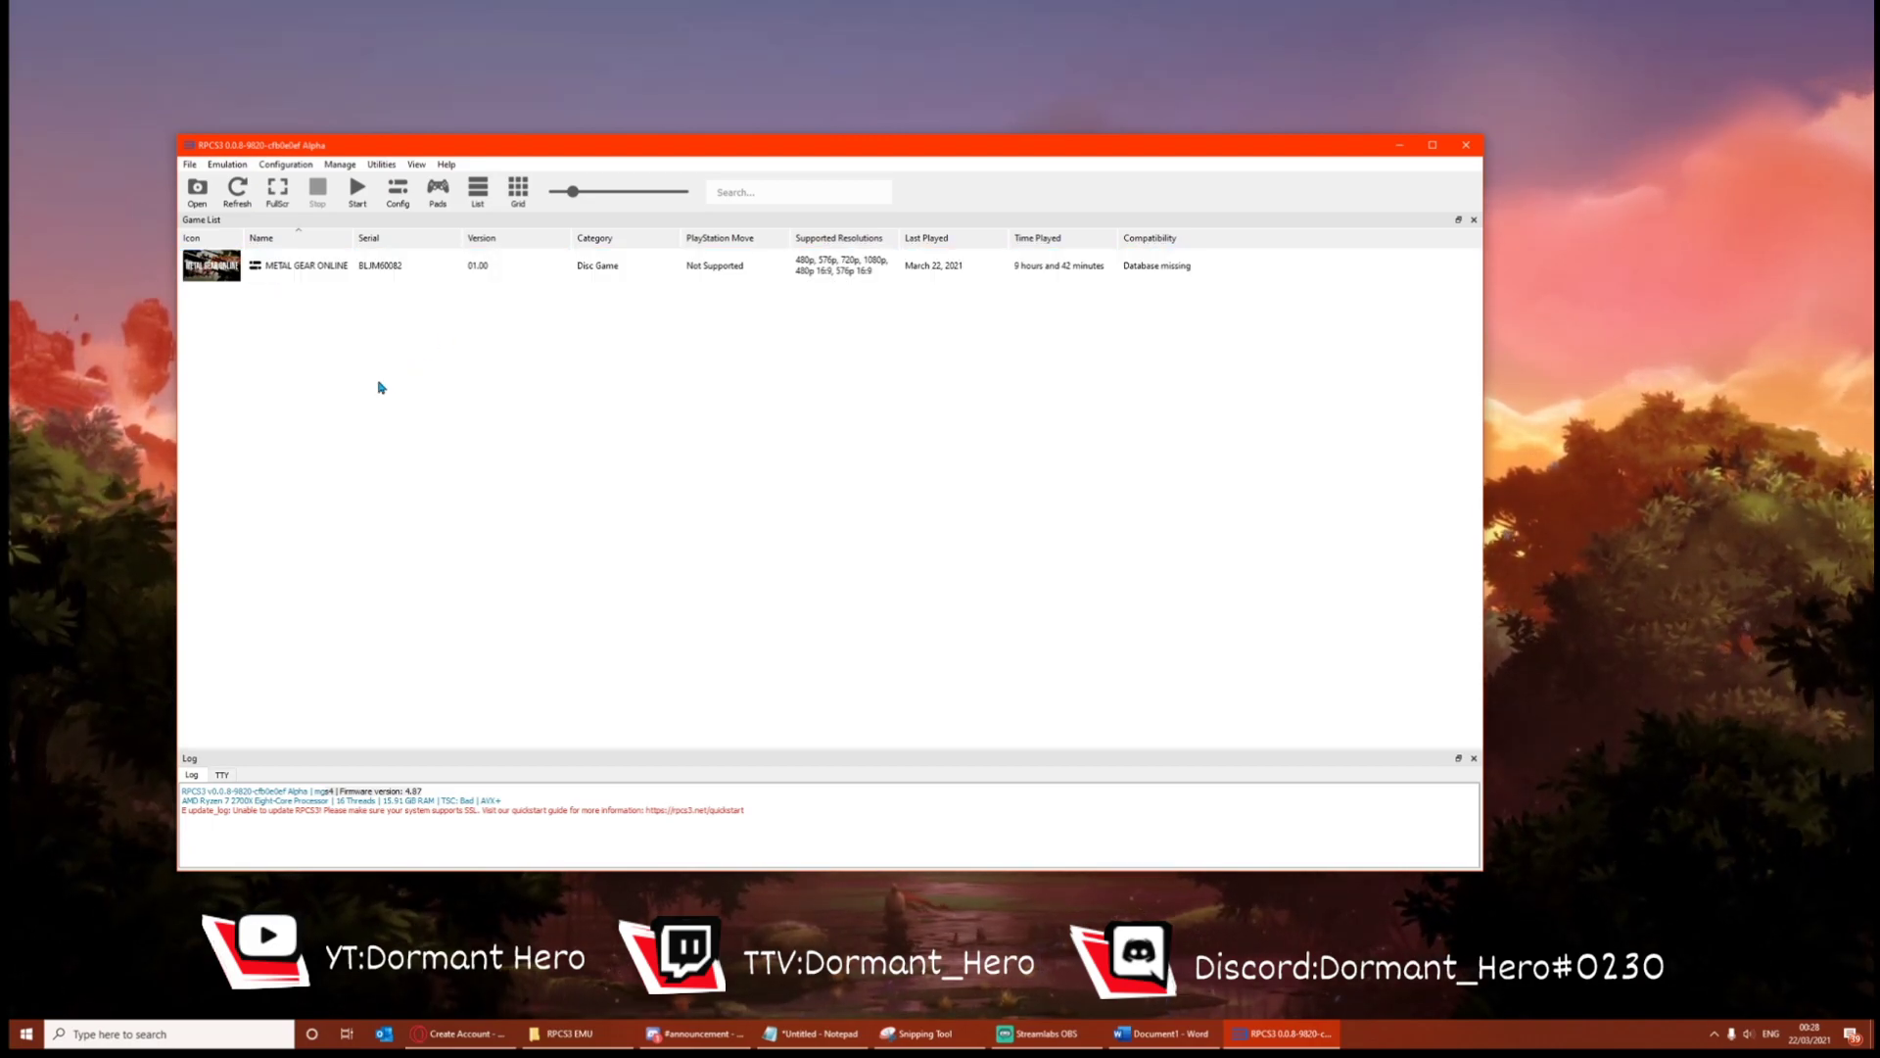